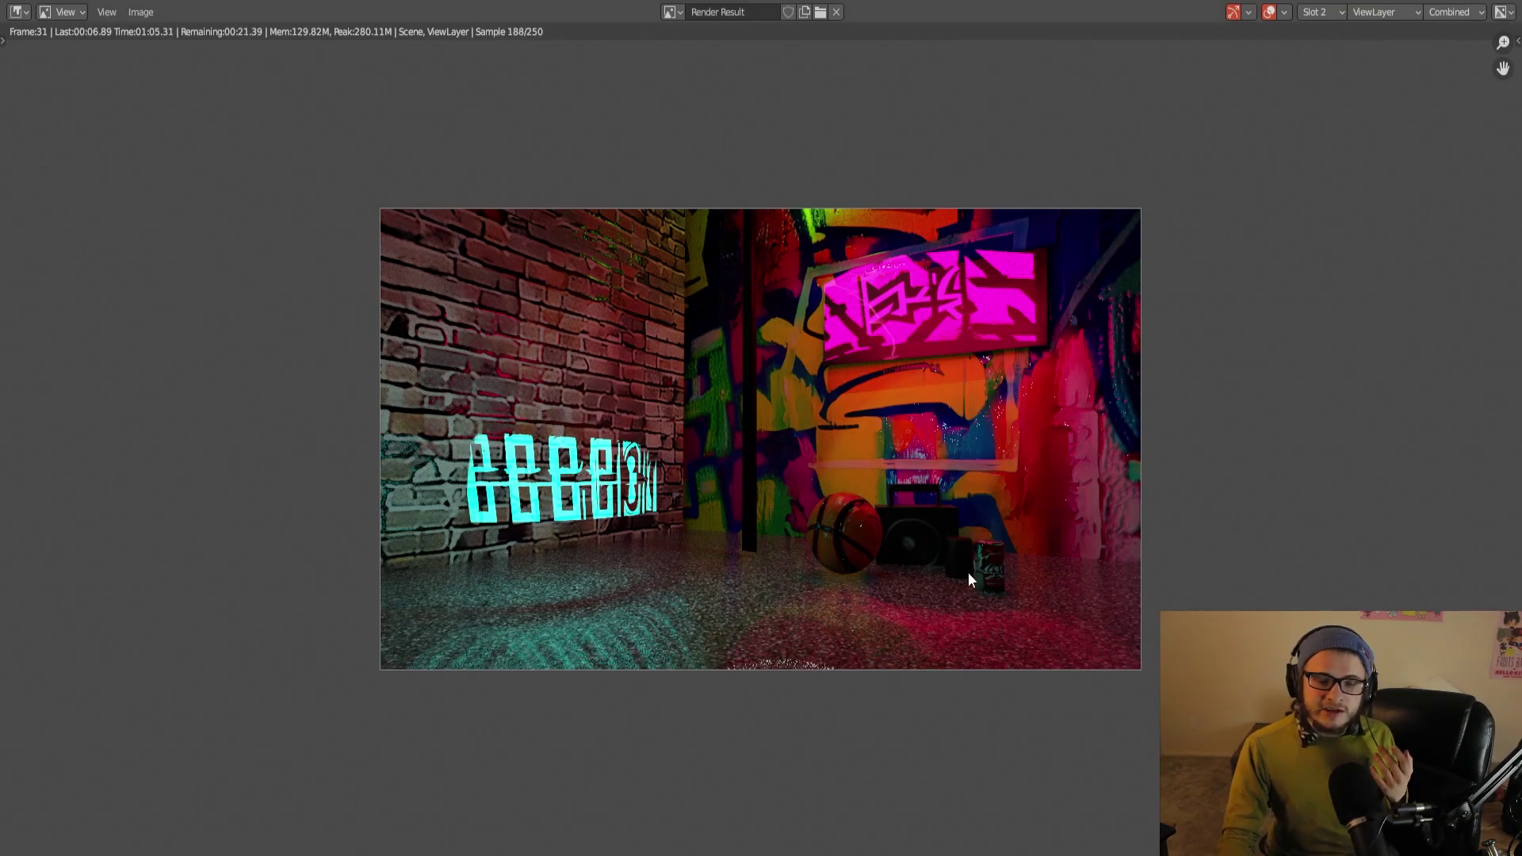
scroll(858, 448, "up", 3)
scroll(987, 474, "down", 1)
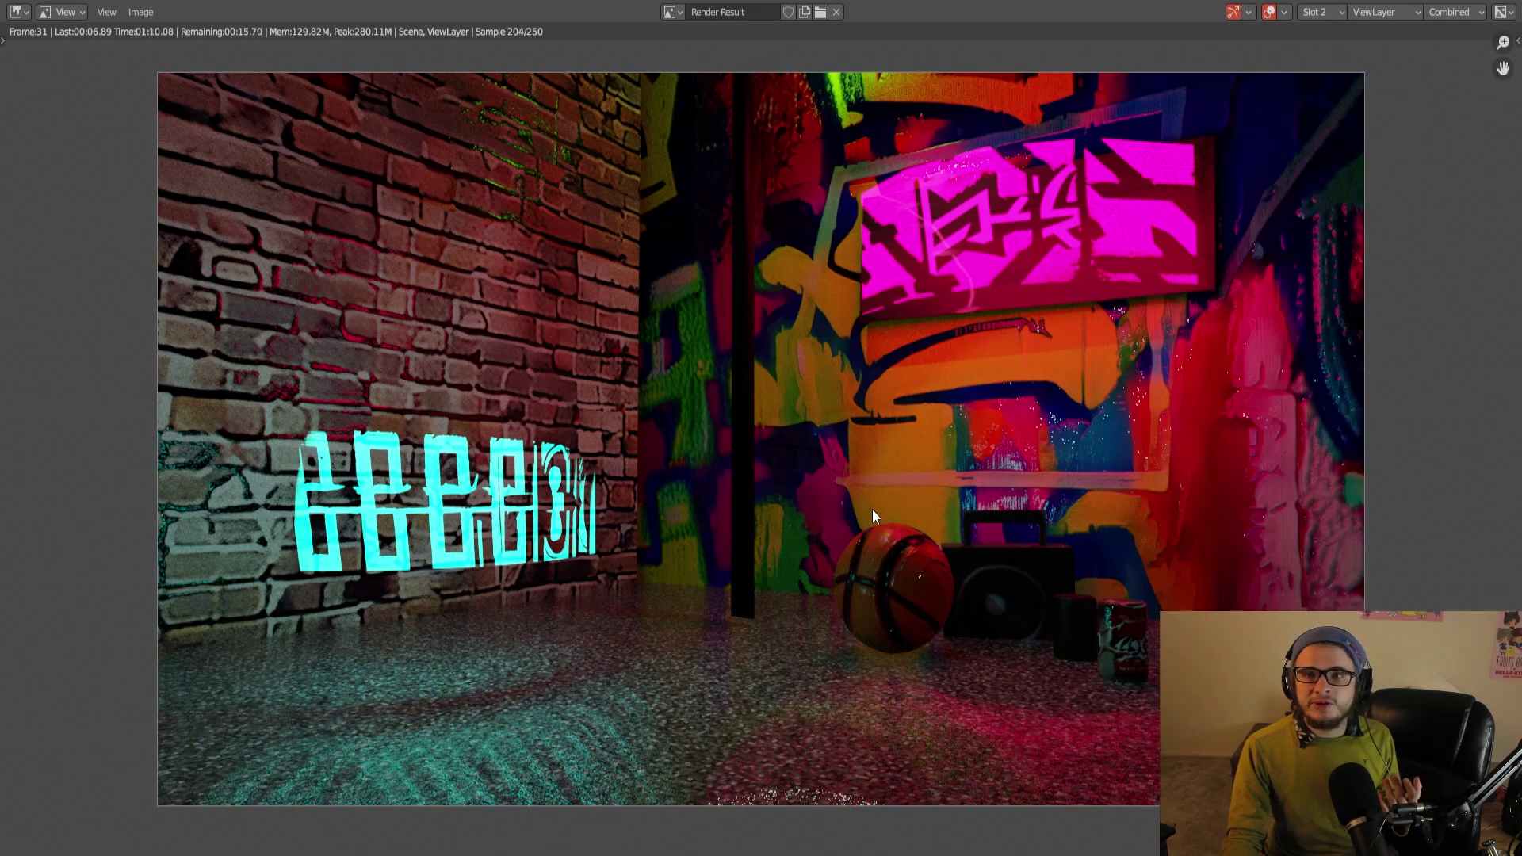
scroll(871, 509, "up", 2)
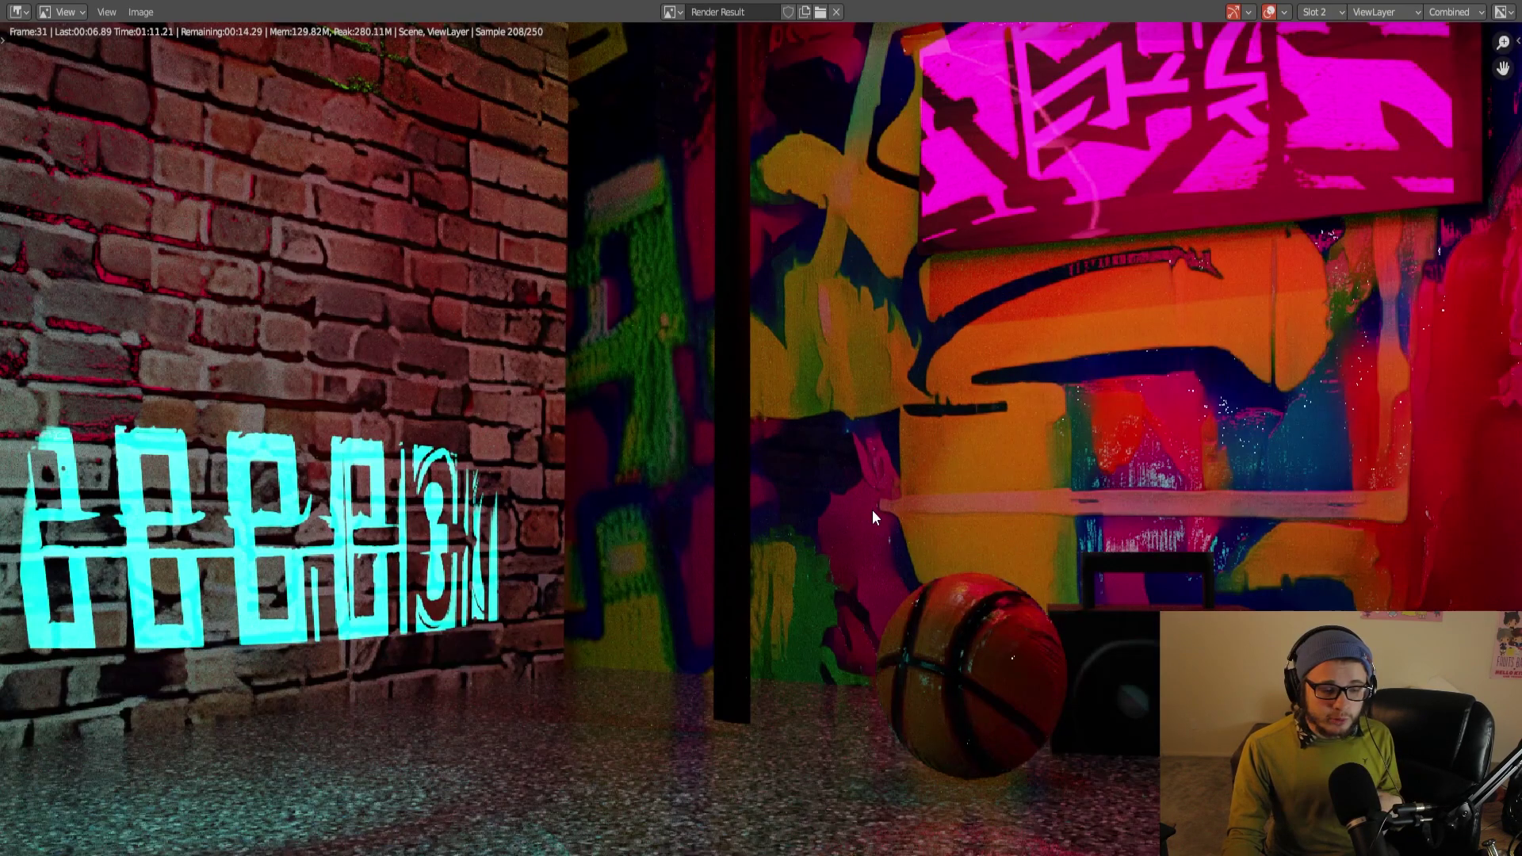
scroll(872, 510, "down", 2)
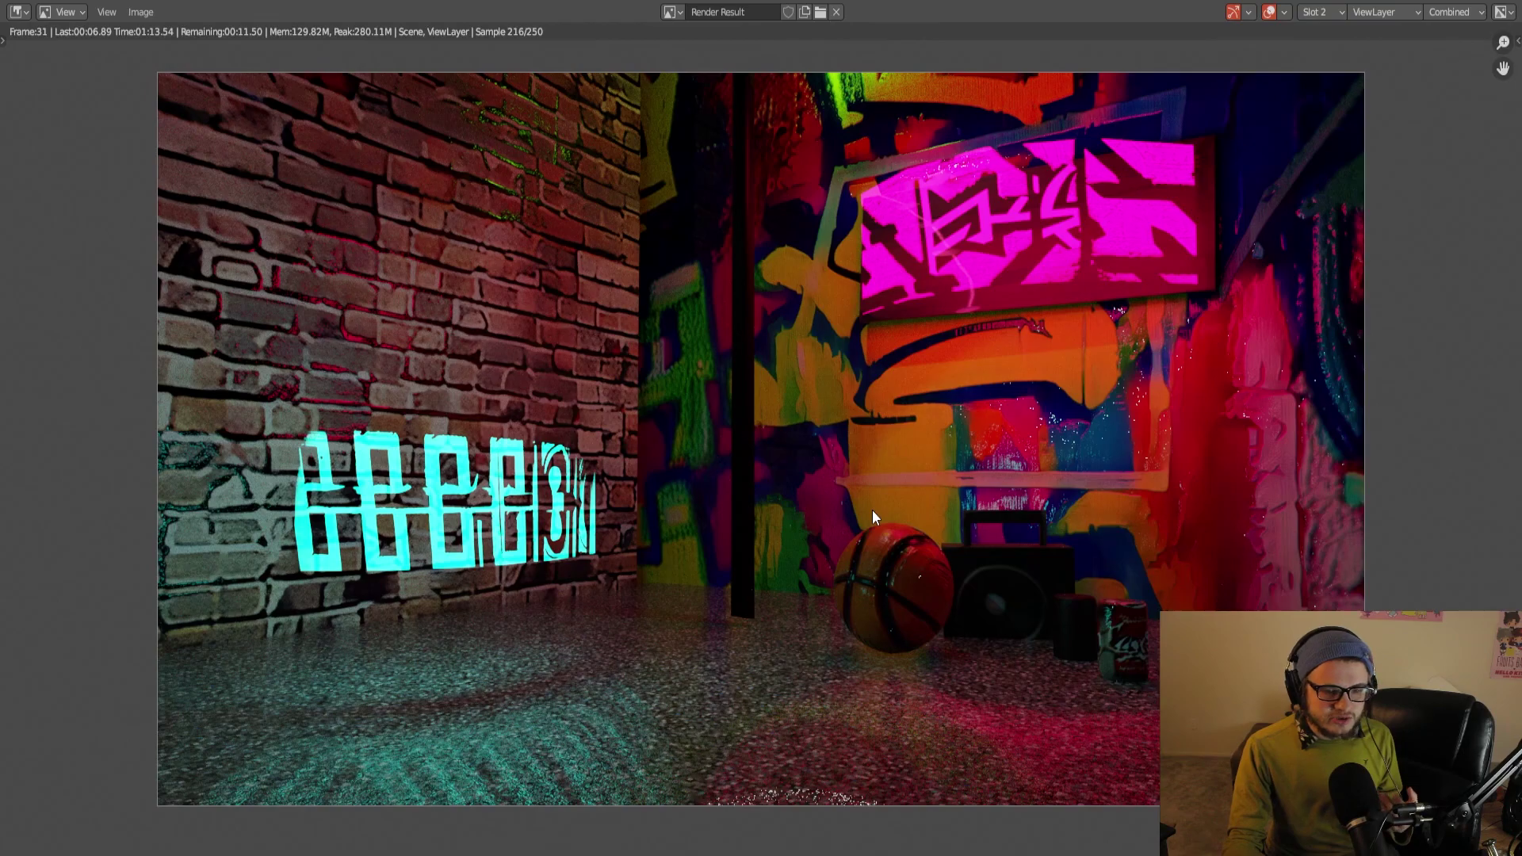
scroll(871, 517, "down", 1)
Pan across the brick wall in the finished alley render, then close the render window
middle_click_drag(589, 407, 824, 514)
scroll(822, 514, "down", 1)
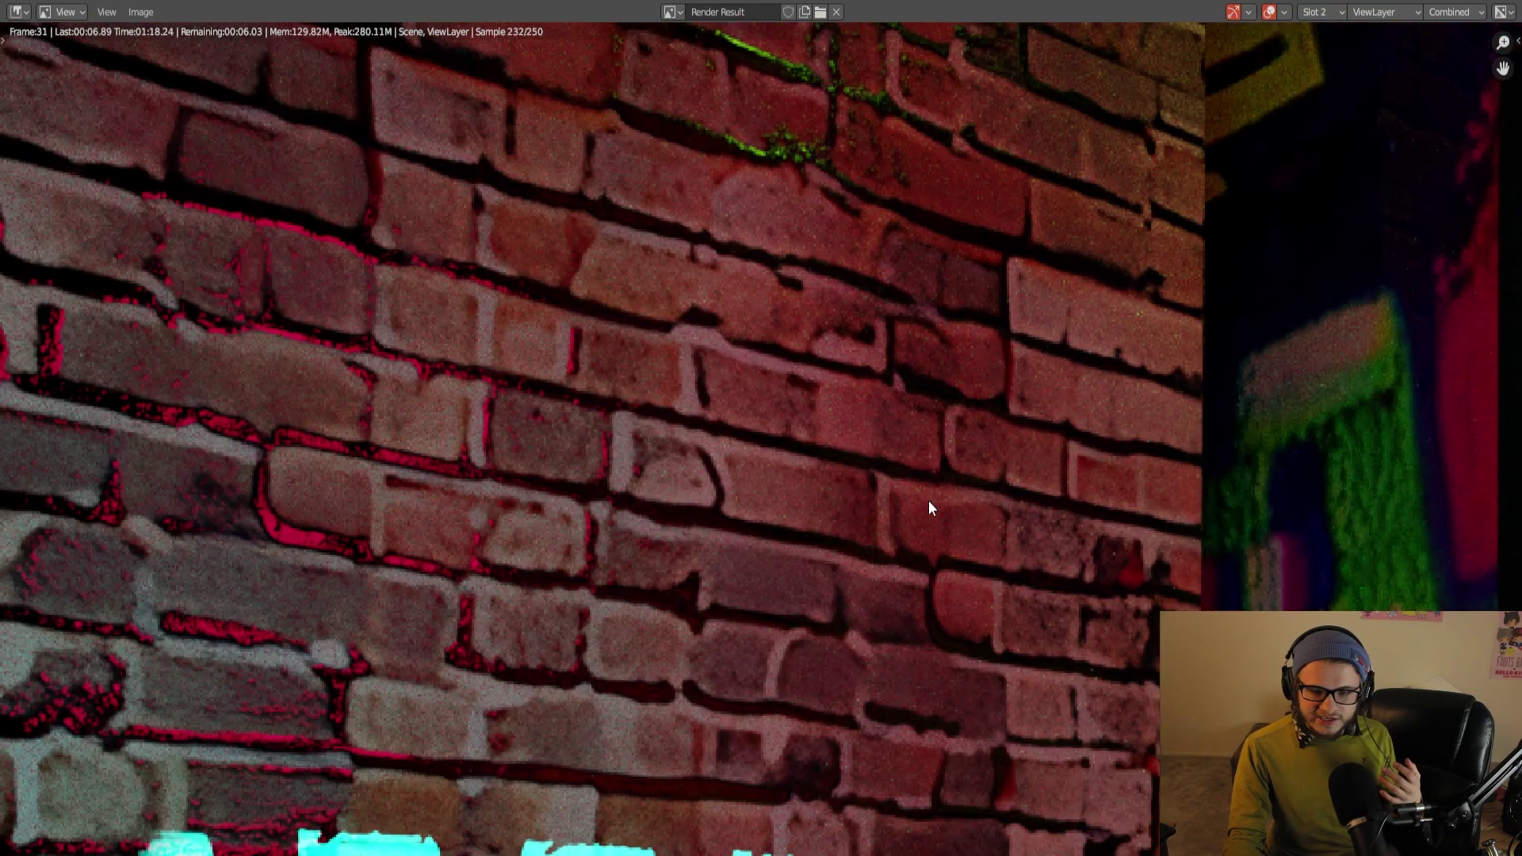
scroll(929, 501, "down", 1)
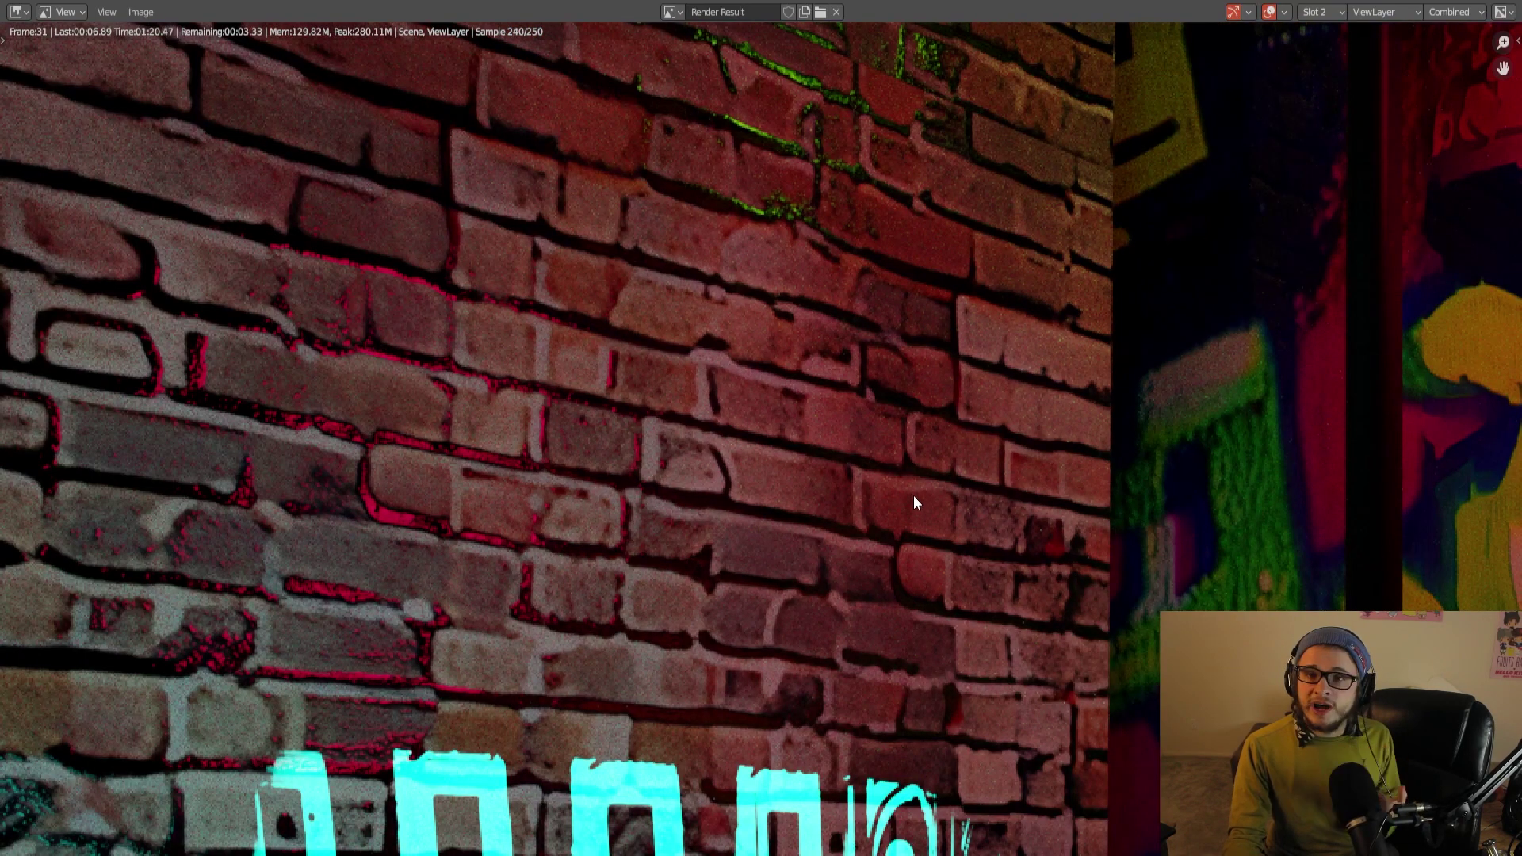
scroll(914, 496, "down", 1)
middle_click_drag(878, 460, 828, 439)
key("Escape")
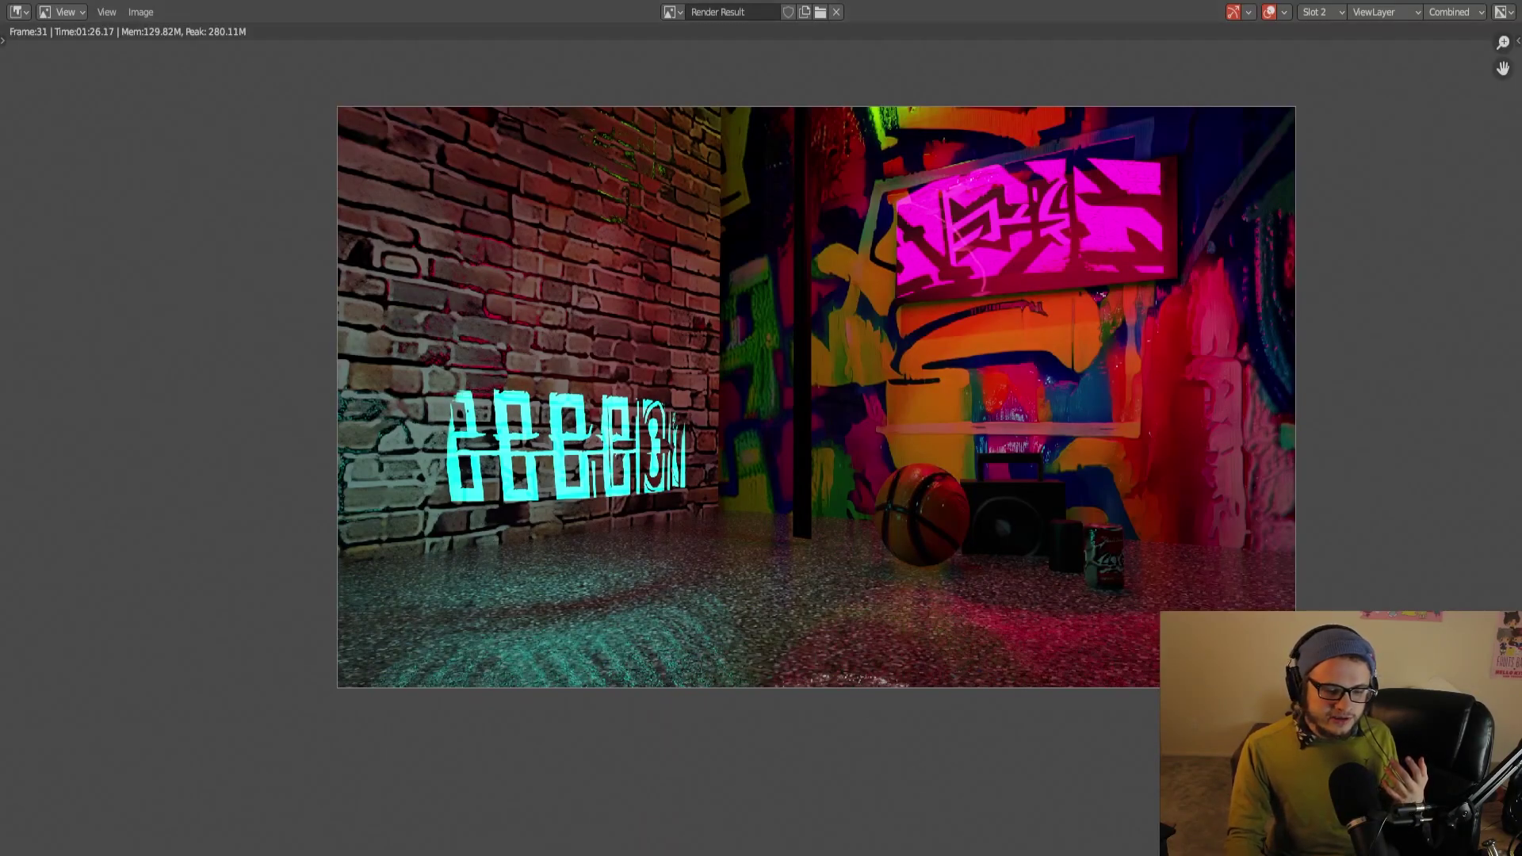
key("Escape")
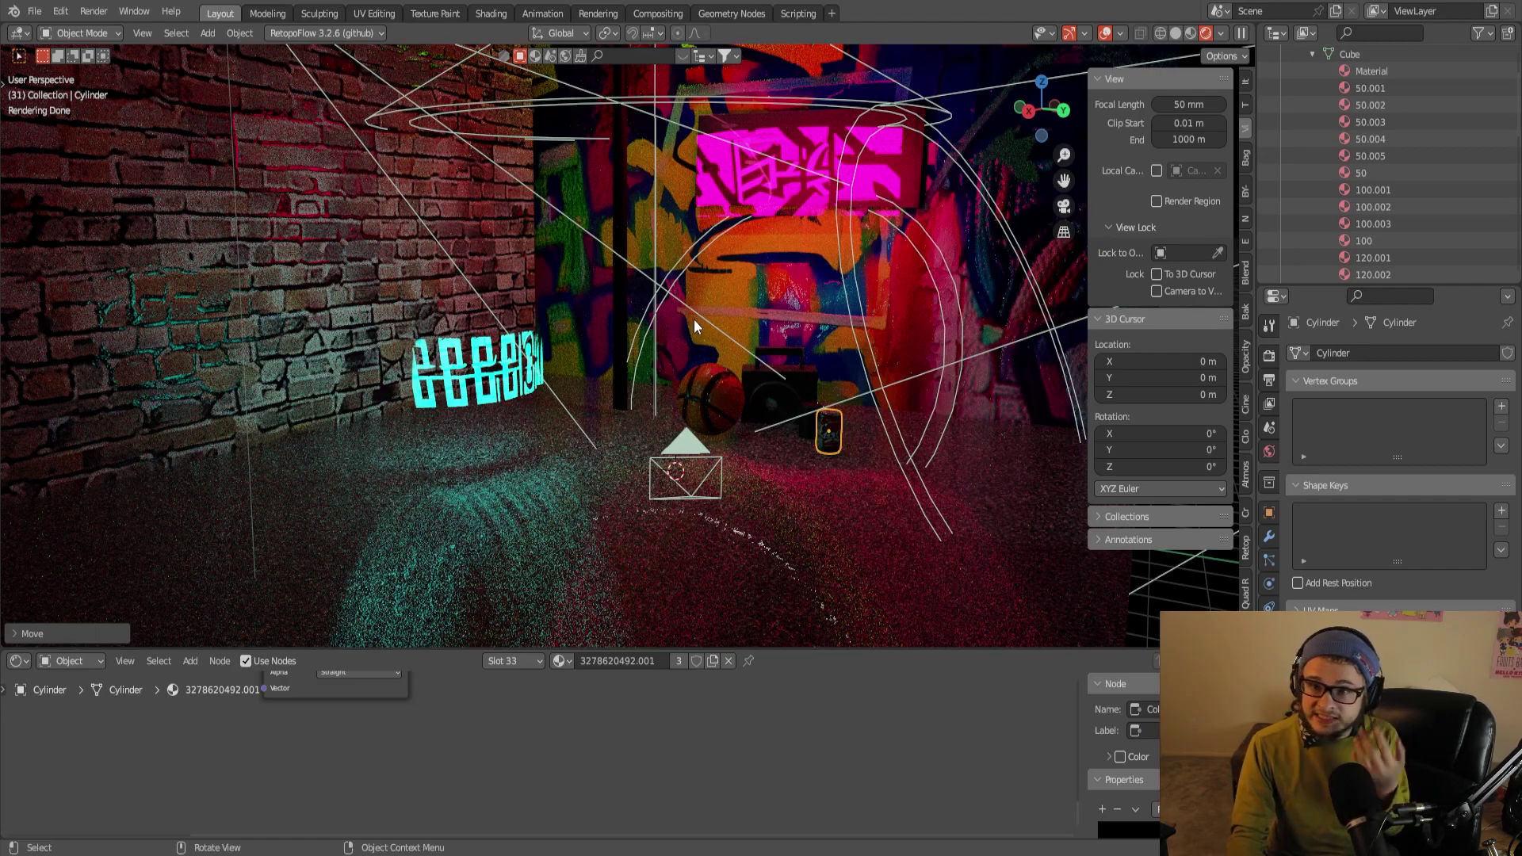
Select the alley floor and show the Dream Texture Projection sidebar tab
middle_click_drag(694, 319, 603, 345)
scroll(603, 348, "up", 2)
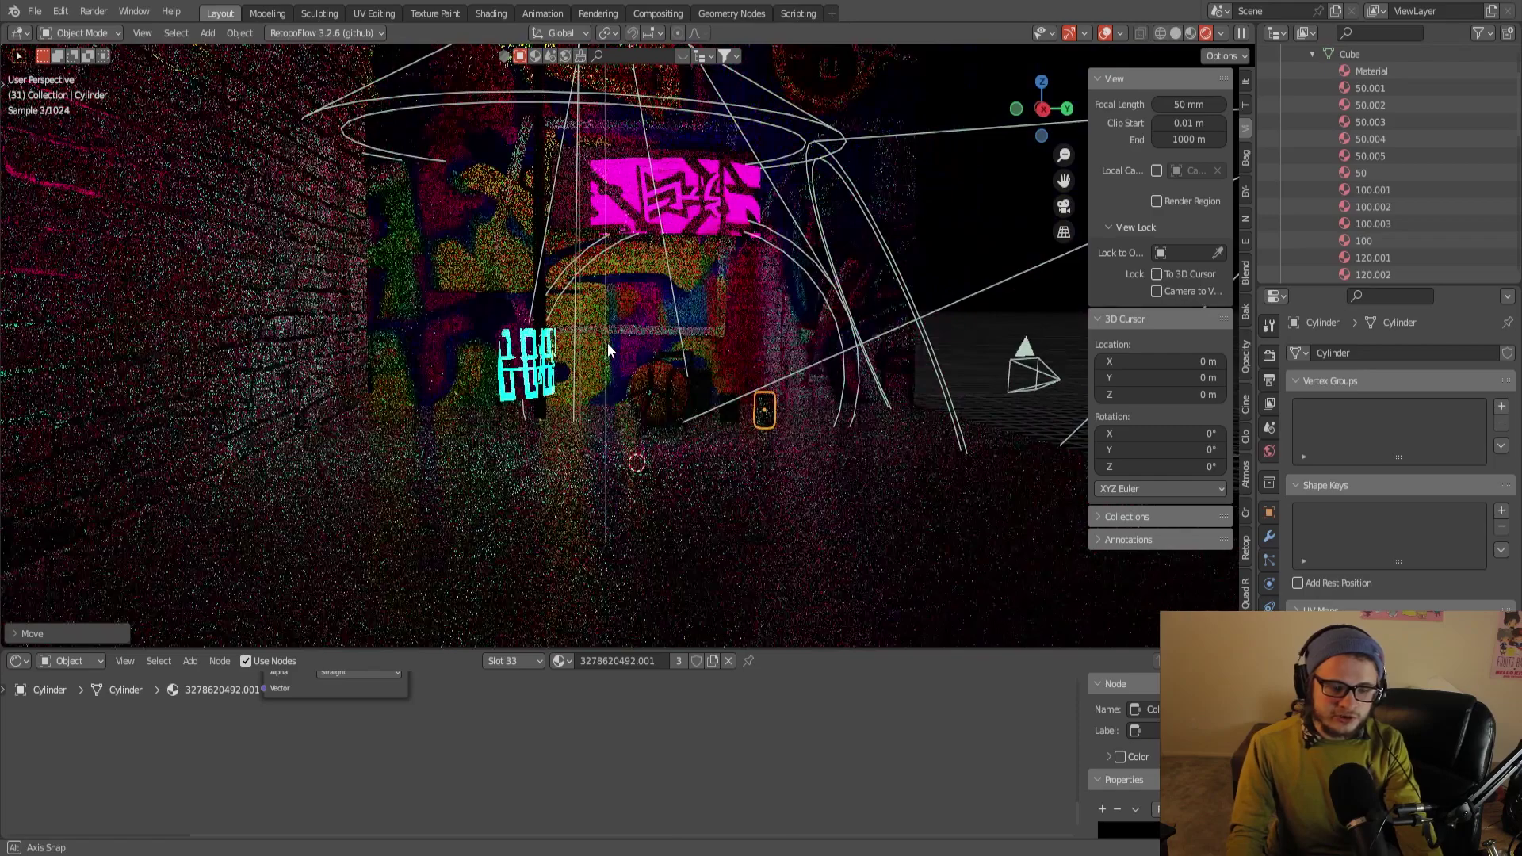
scroll(608, 343, "up", 1)
scroll(584, 360, "up", 2)
scroll(584, 359, "up", 2)
scroll(618, 342, "down", 3)
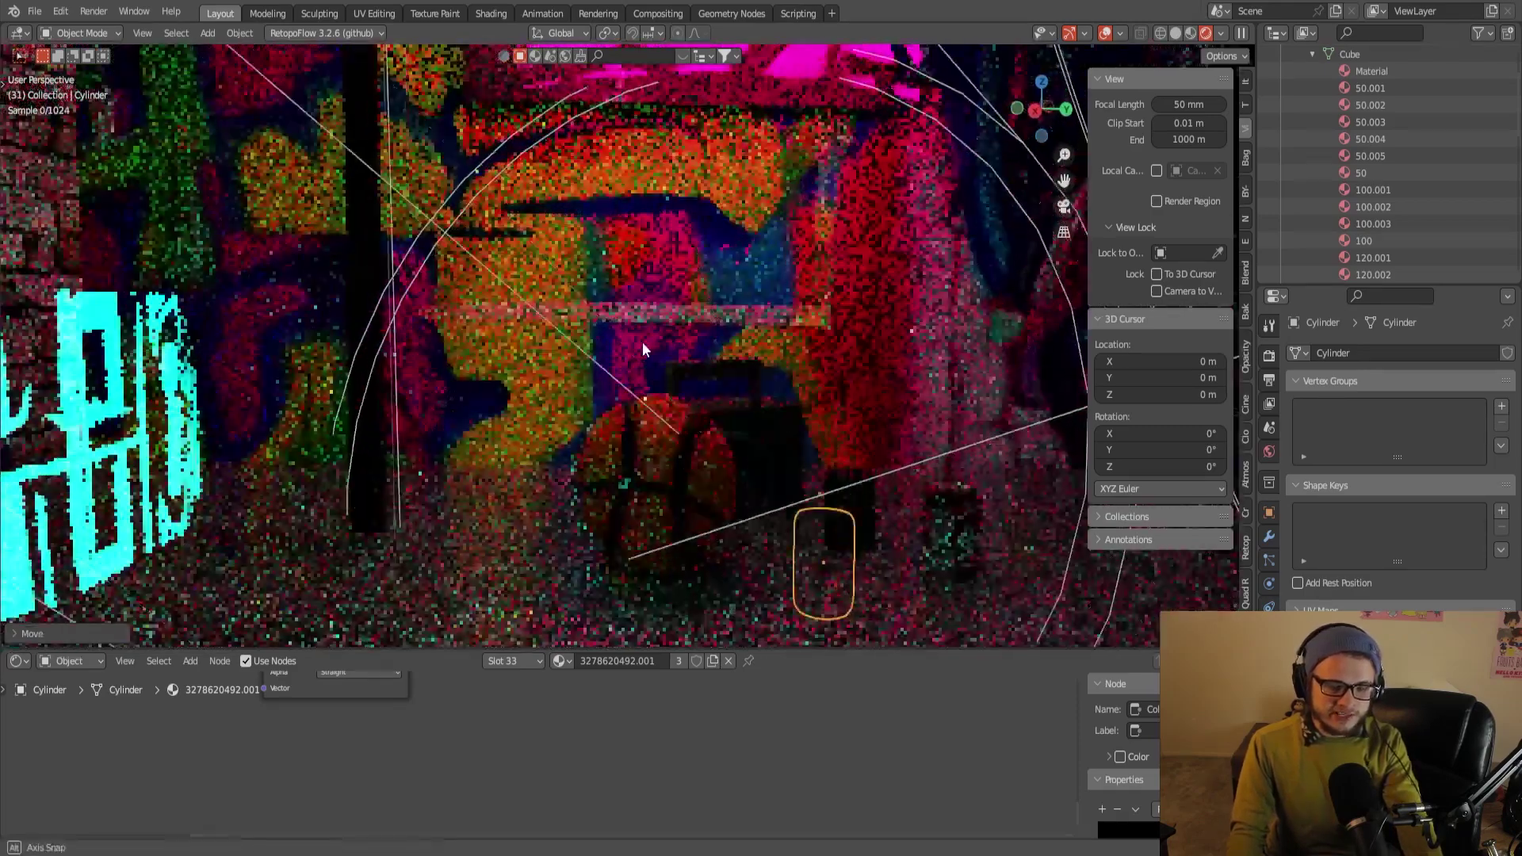
scroll(642, 342, "down", 4)
left_click(643, 358)
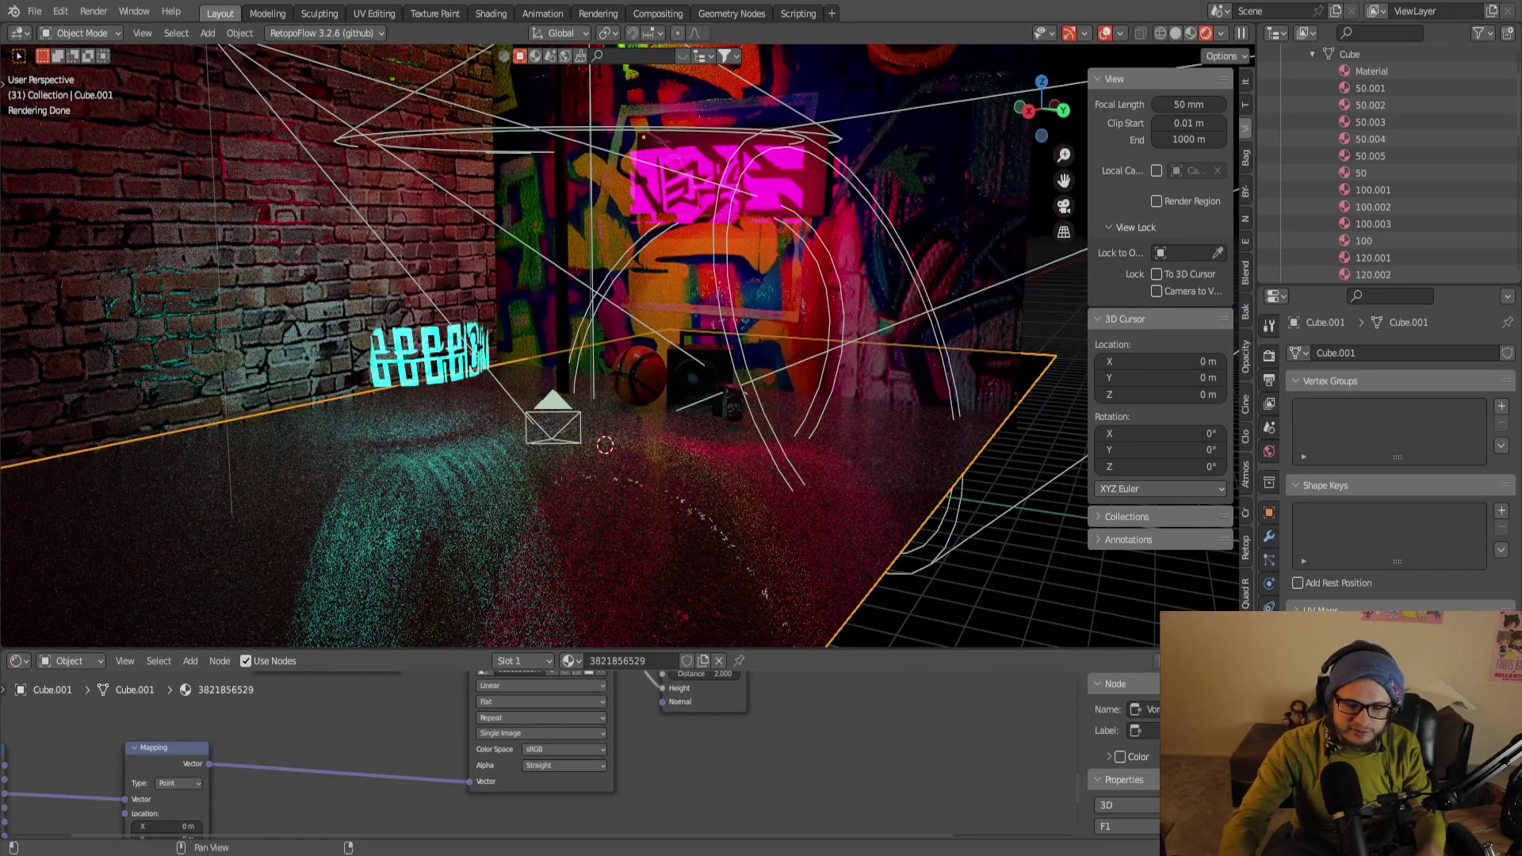
left_click(1246, 167)
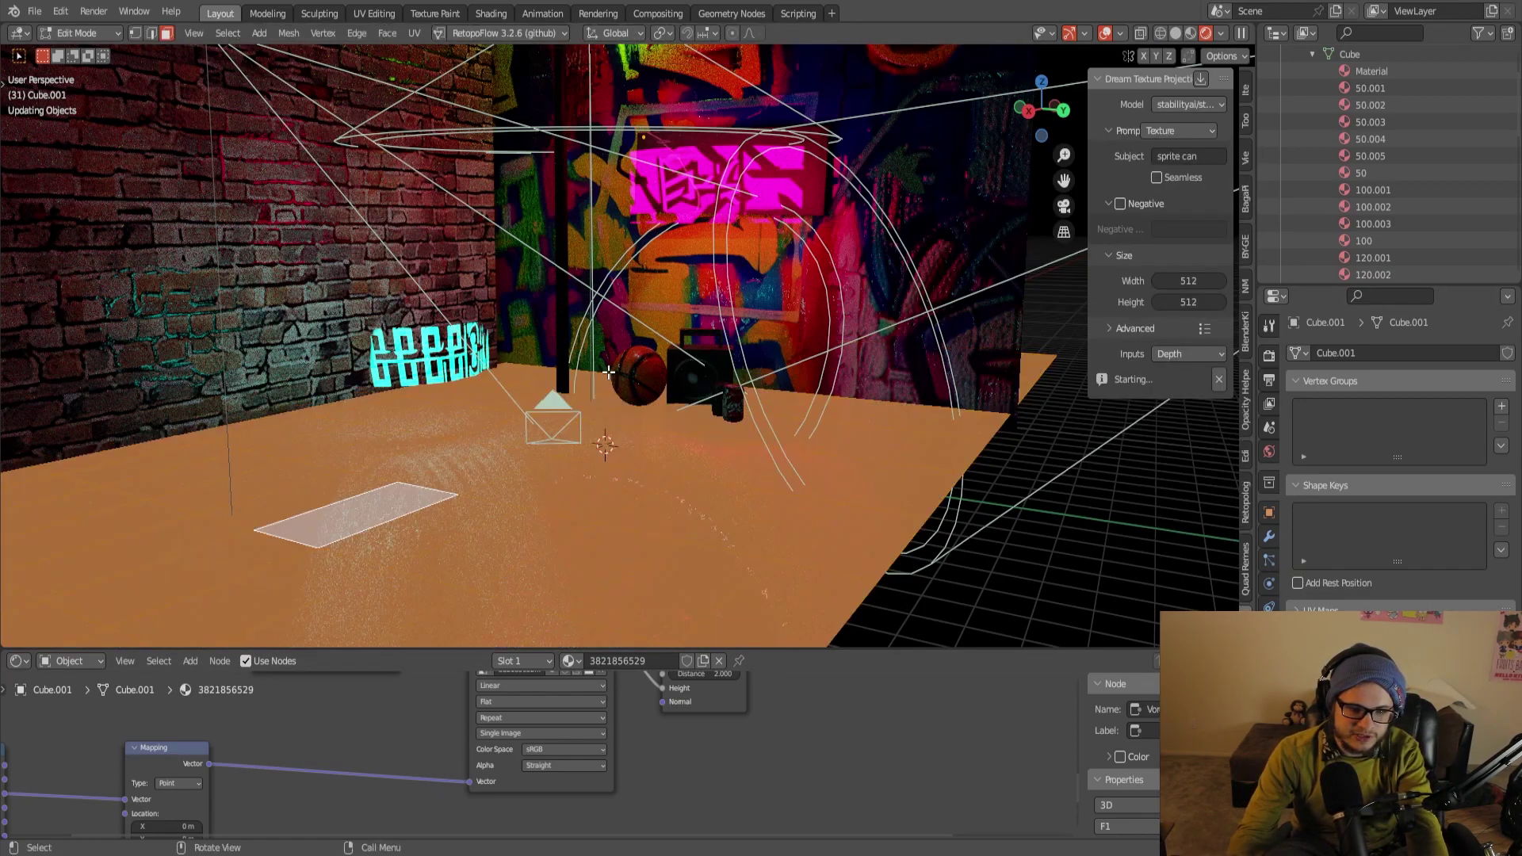
Select the basketball, put it in Edit Mode, and bring up the editor type list
left_click(639, 384)
key("Tab")
key("Tab")
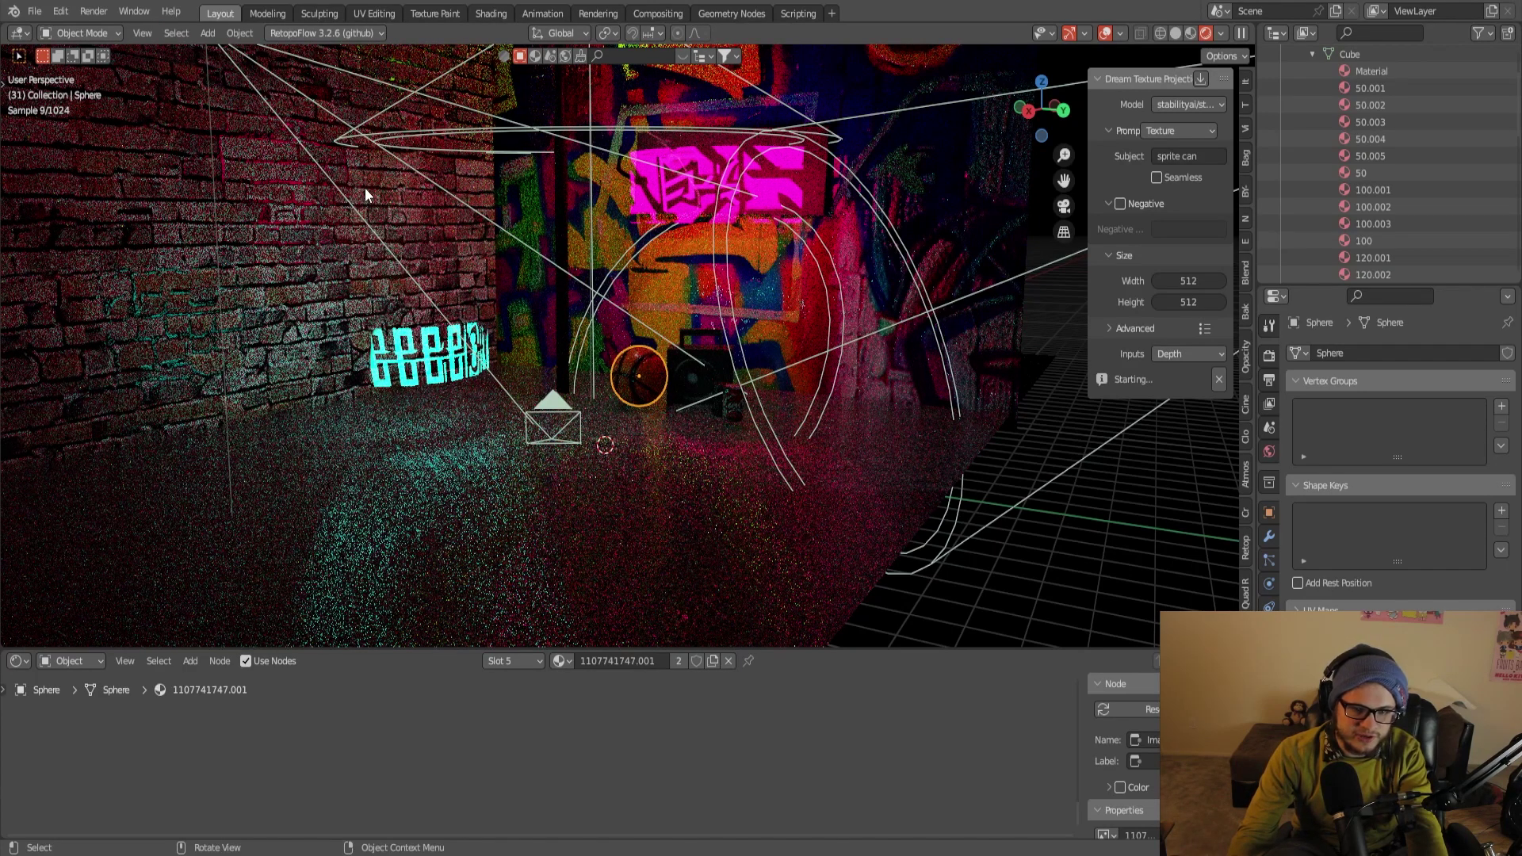
left_click(21, 33)
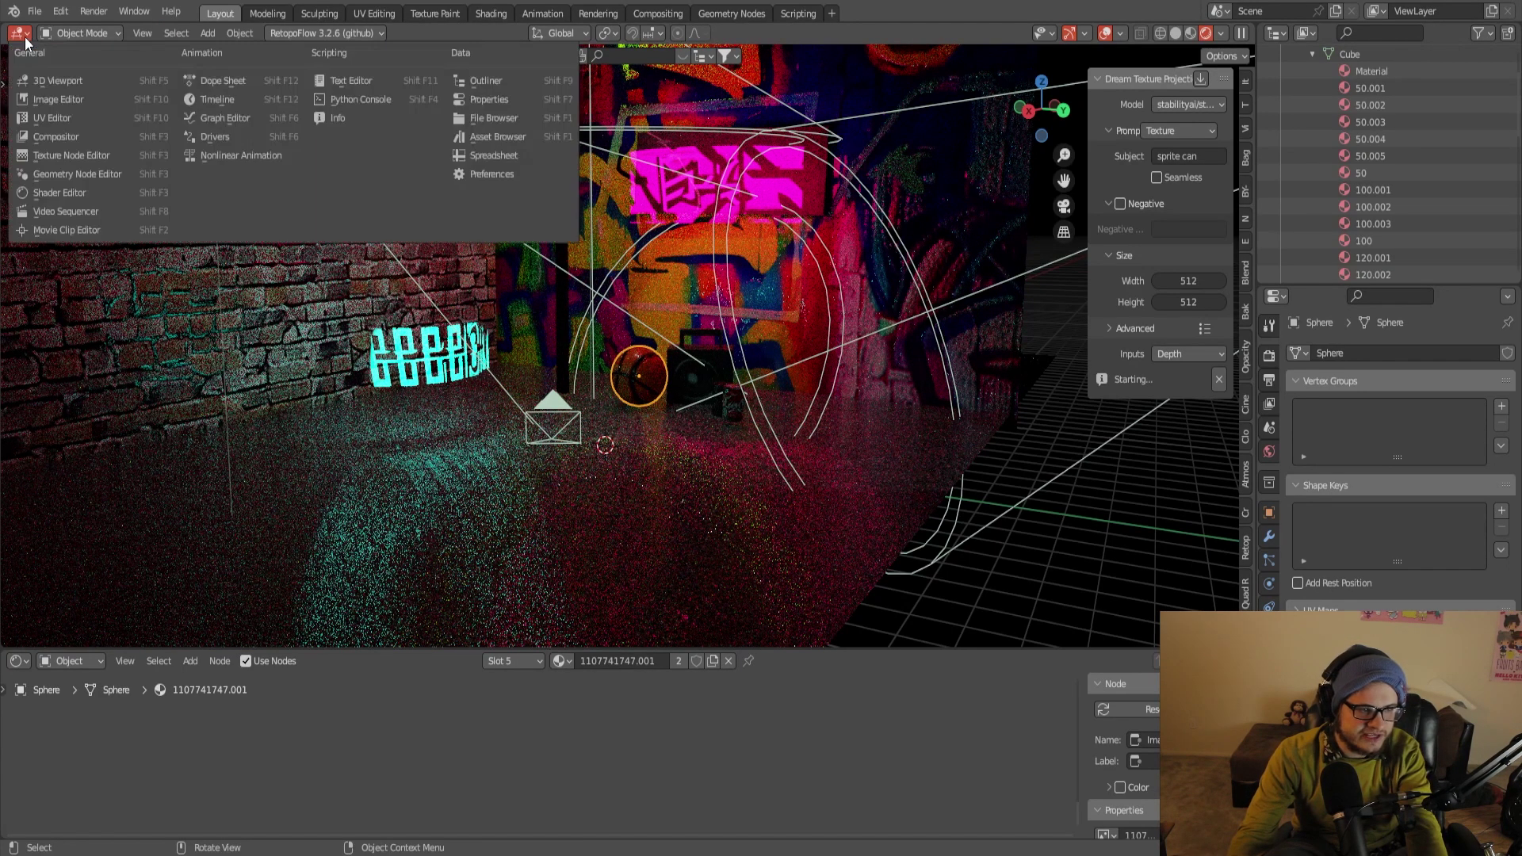
Show the Image Editor with Dream settings, then select the brick wall plane in 3D view
left_click(38, 99)
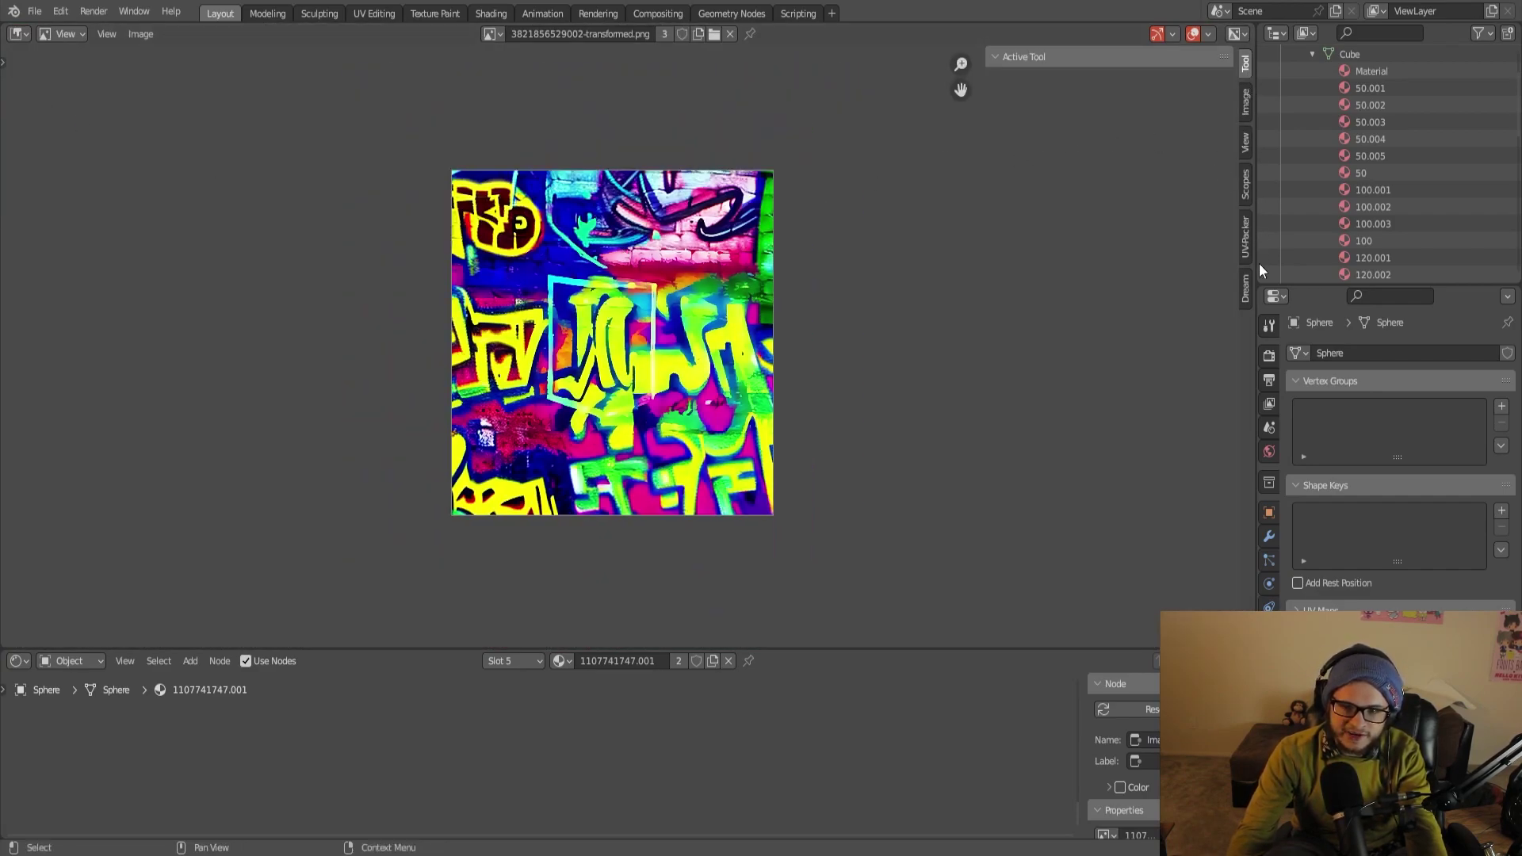
left_click(1248, 297)
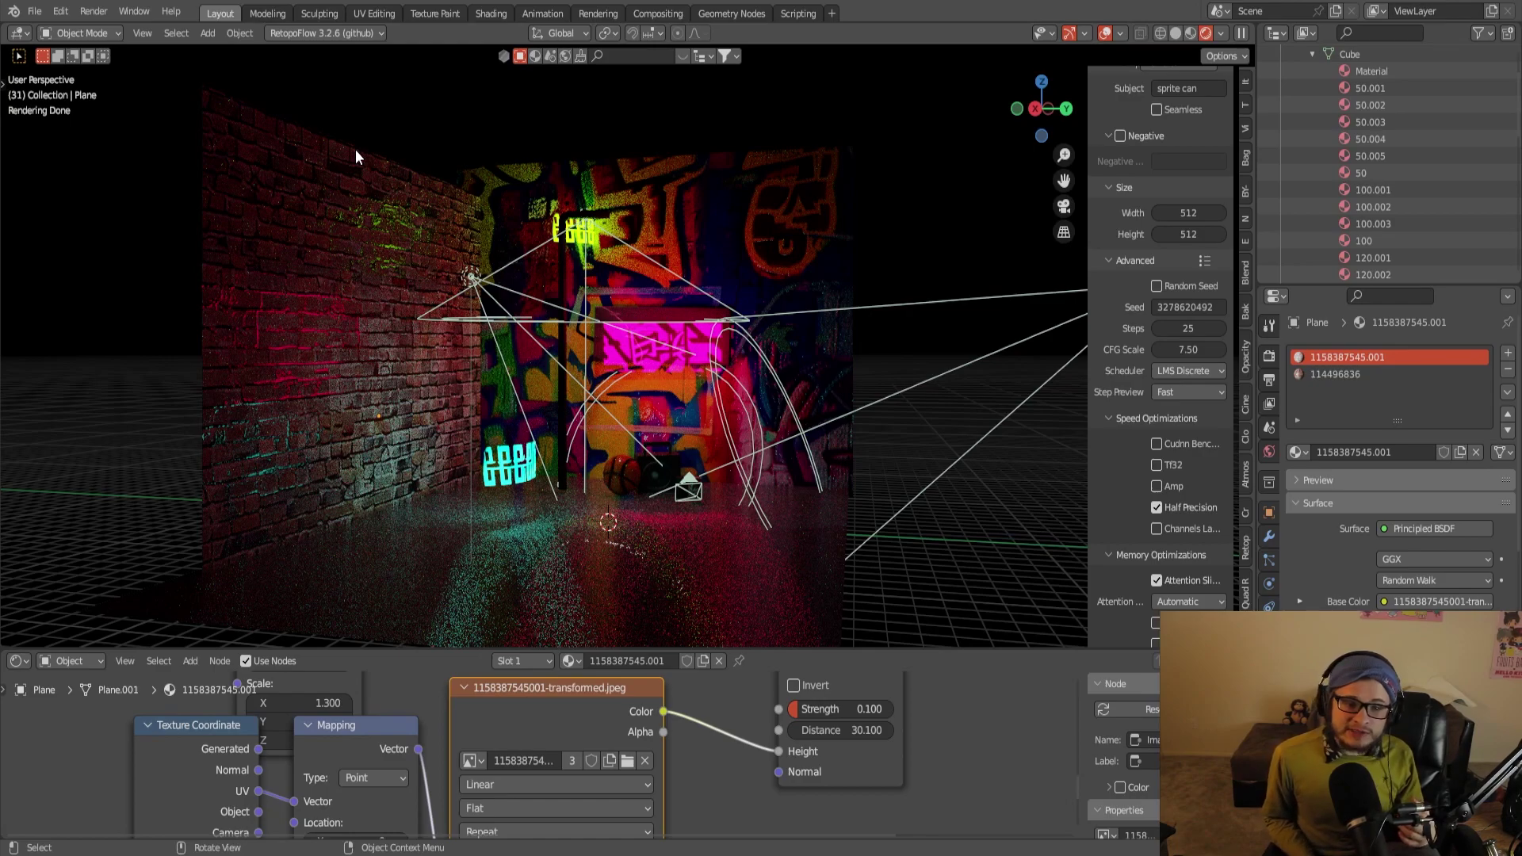
mouse_move(361, 159)
middle_mouse_down()
mouse_move(384, 266)
mouse_move(368, 271)
mouse_move(372, 247)
middle_mouse_up()
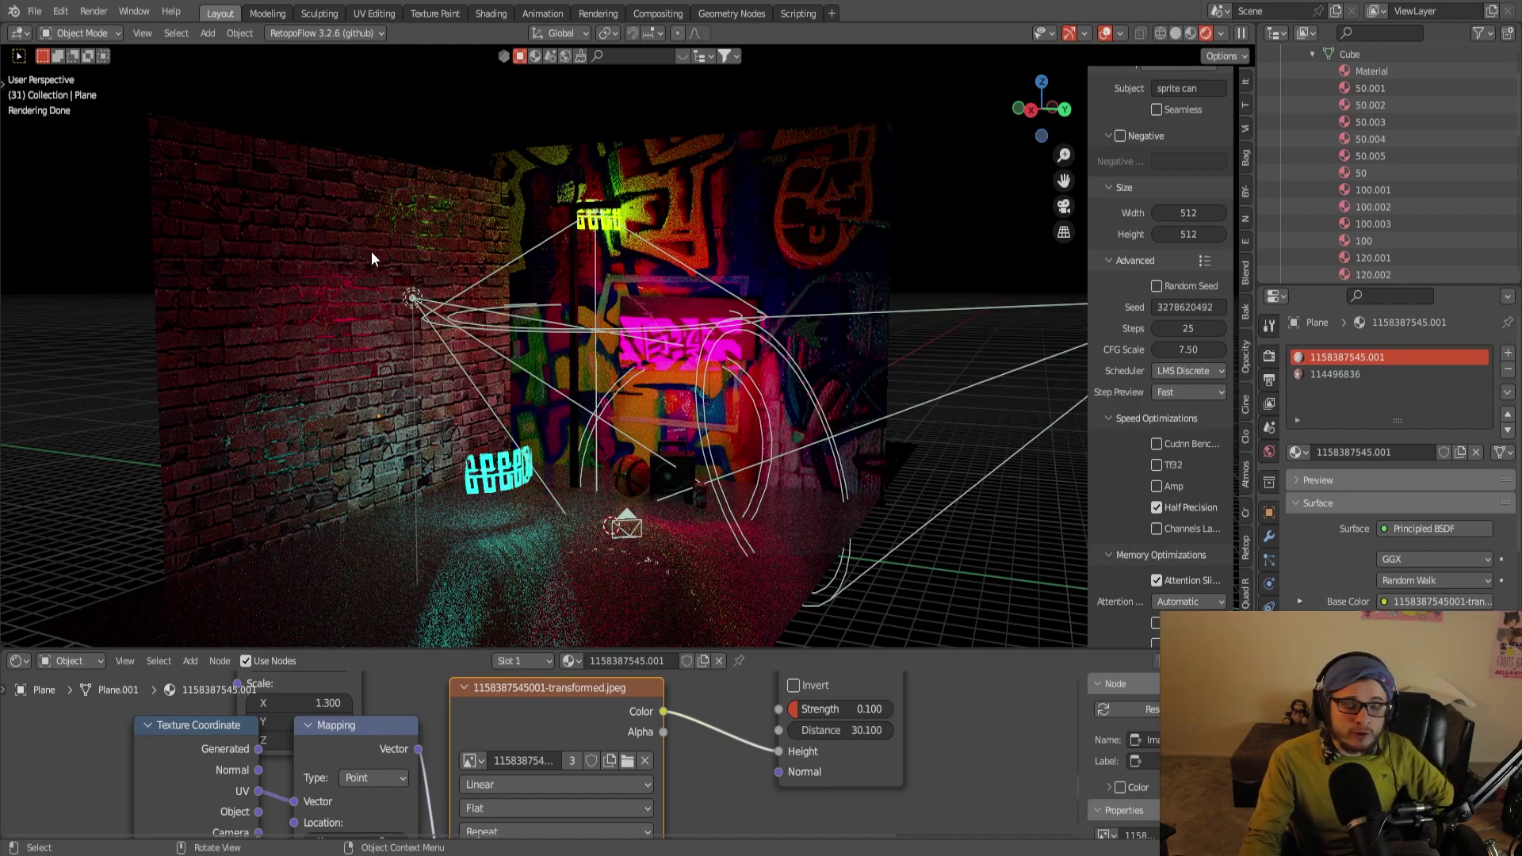
left_click(387, 243)
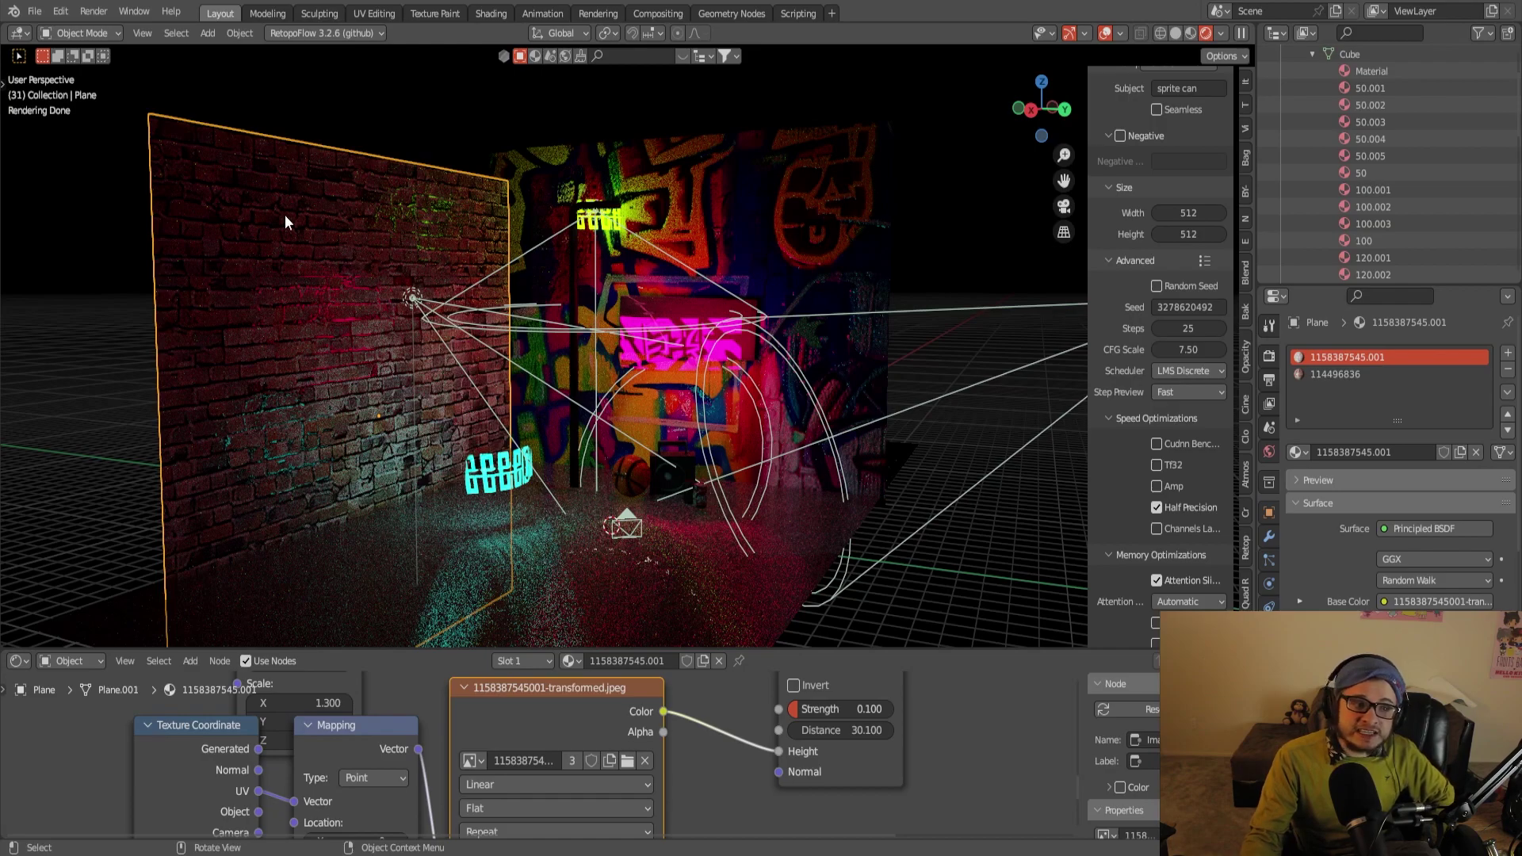
left_click(20, 33)
left_click(54, 102)
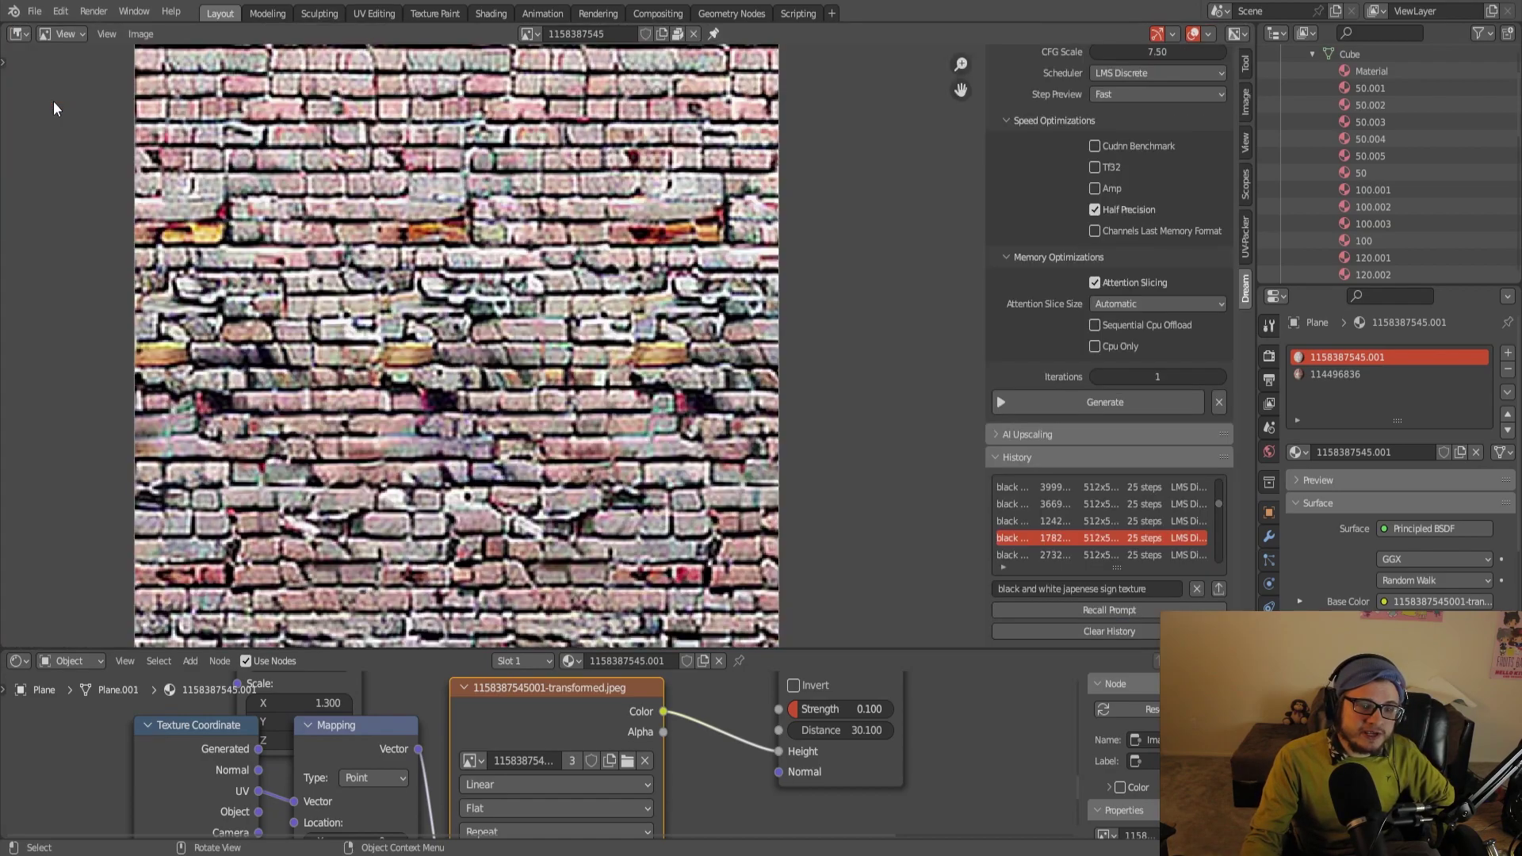
scroll(307, 202, "down", 3)
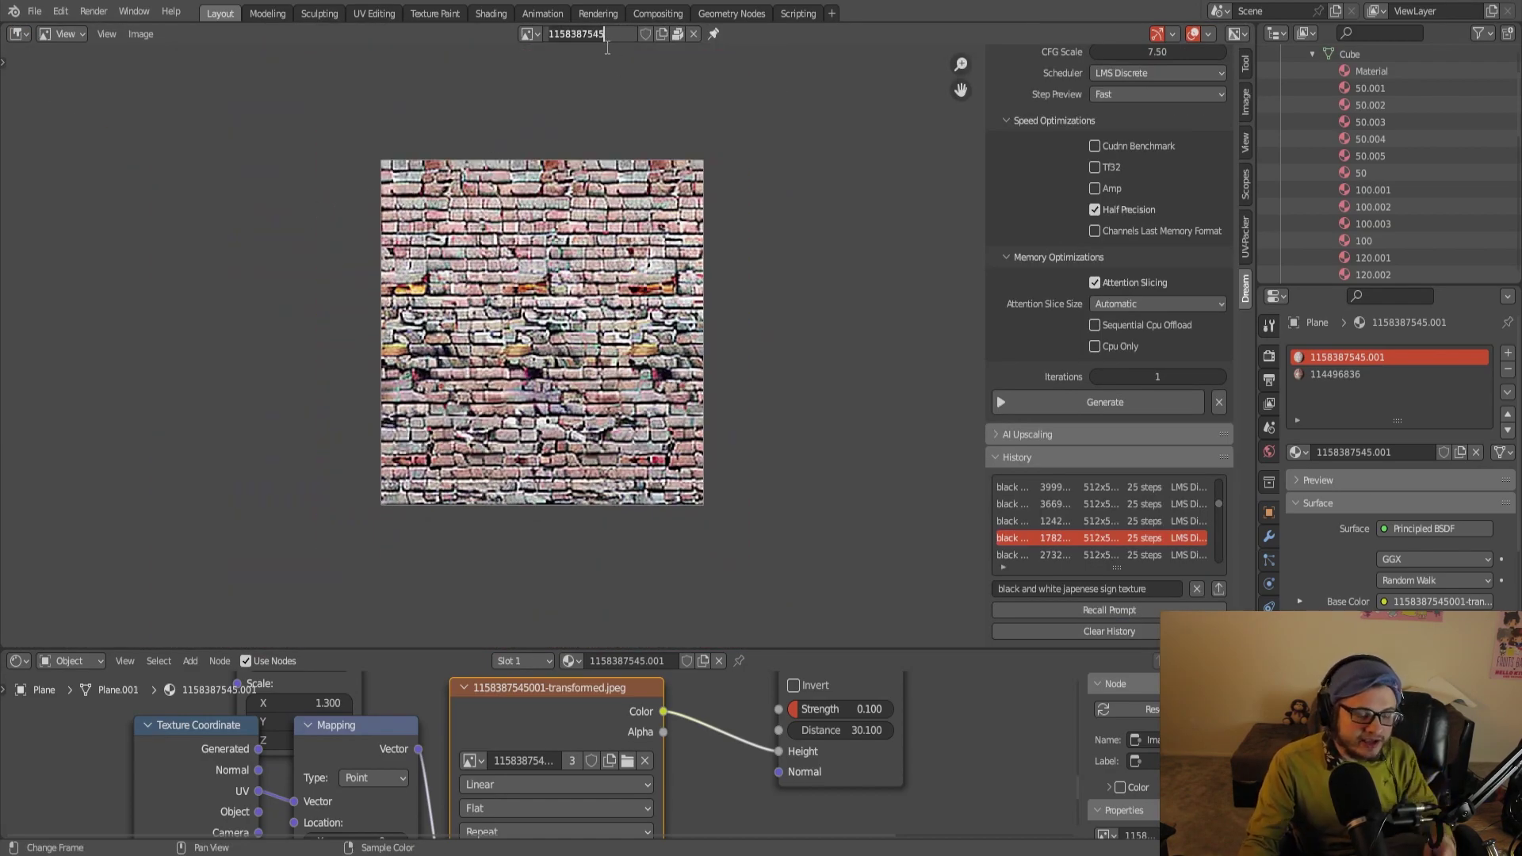
key("Return")
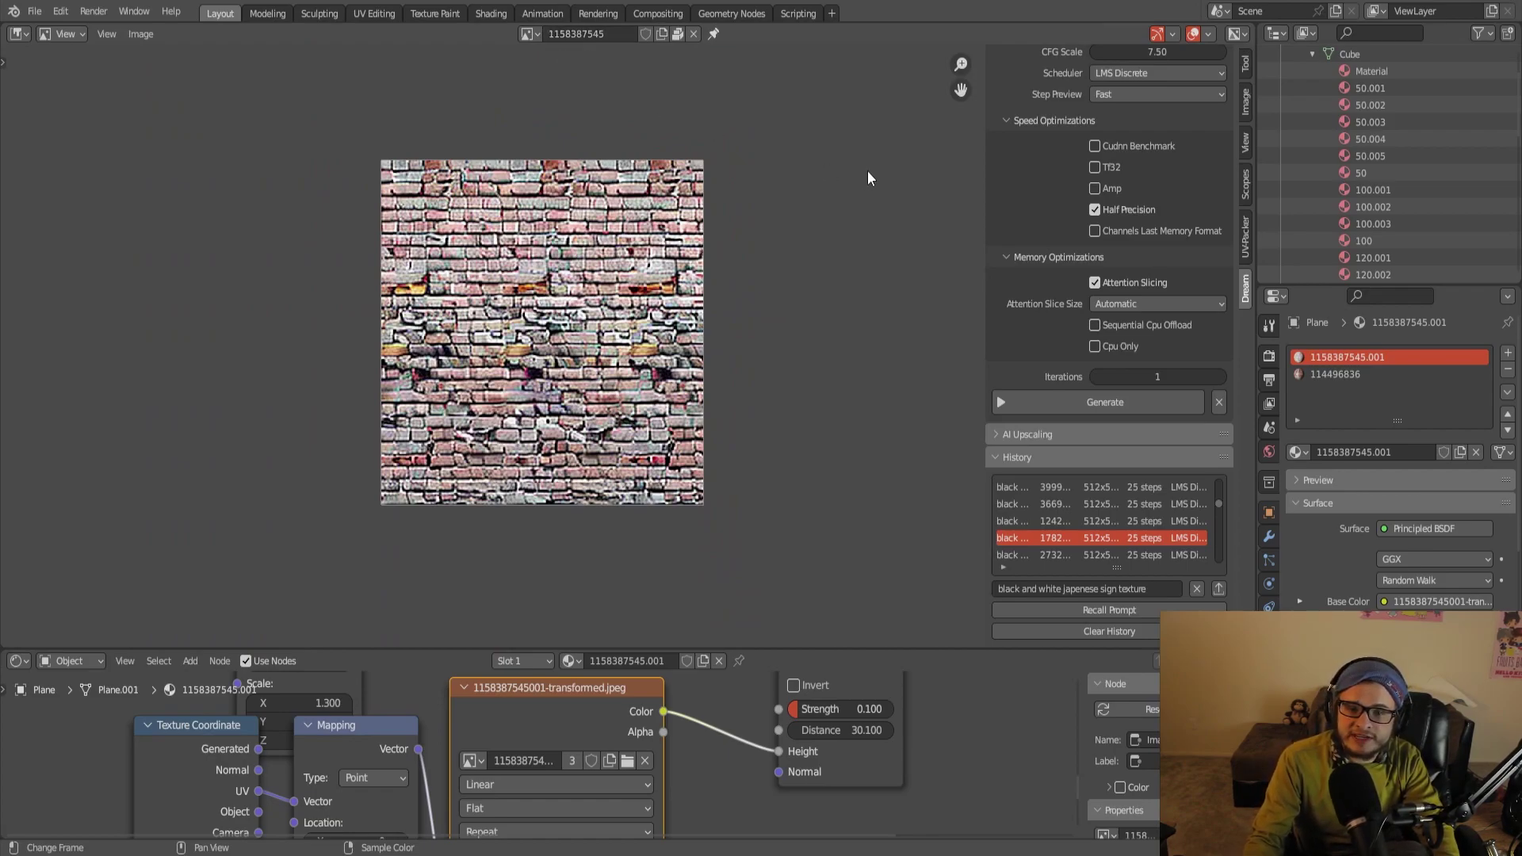
scroll(1020, 282, "up", 2)
scroll(1053, 288, "up", 1)
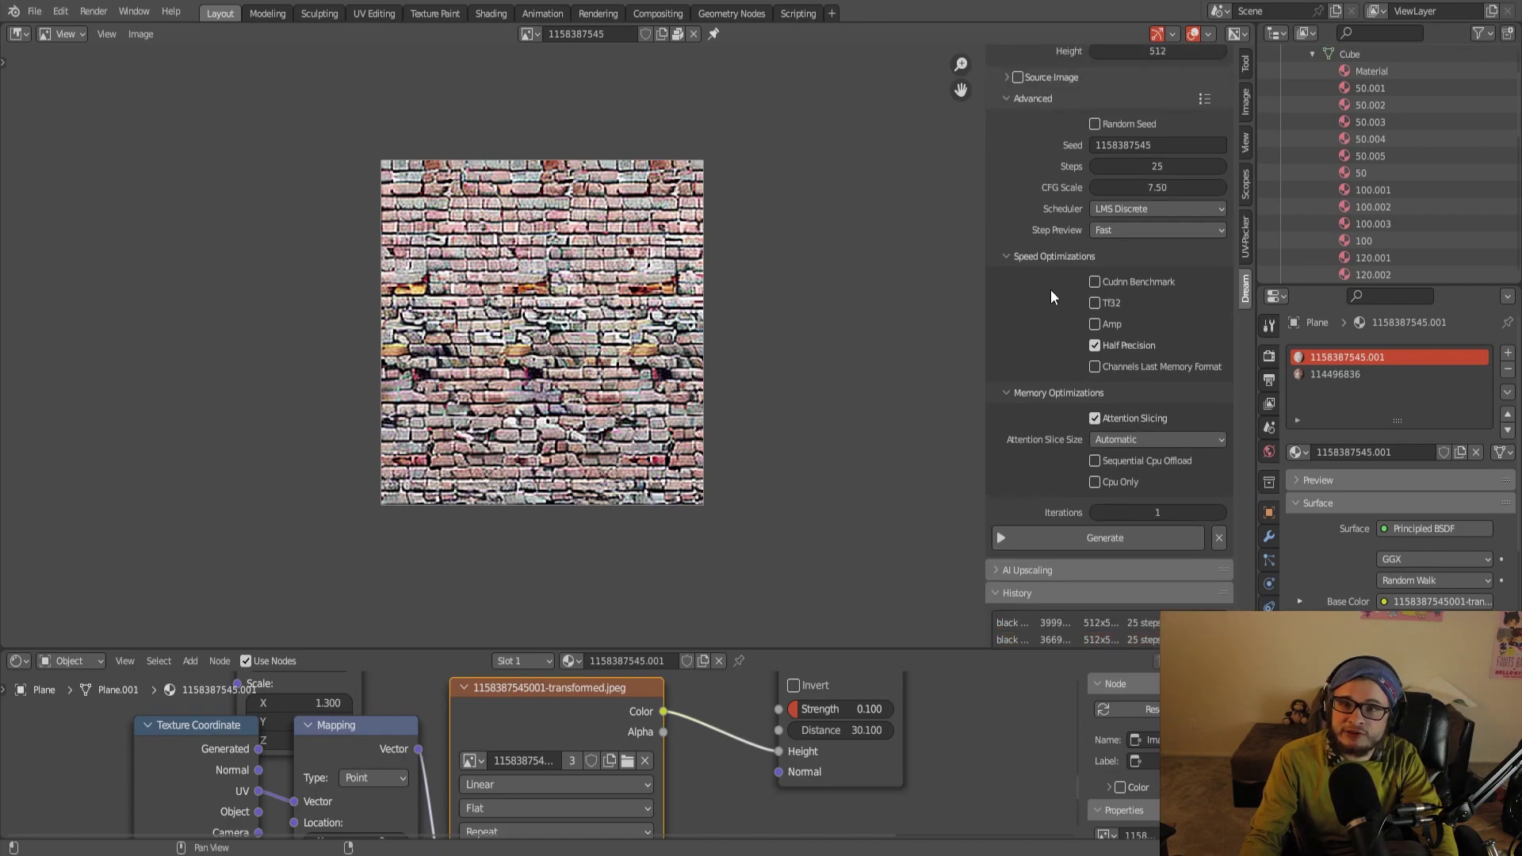
scroll(1005, 297, "up", 2)
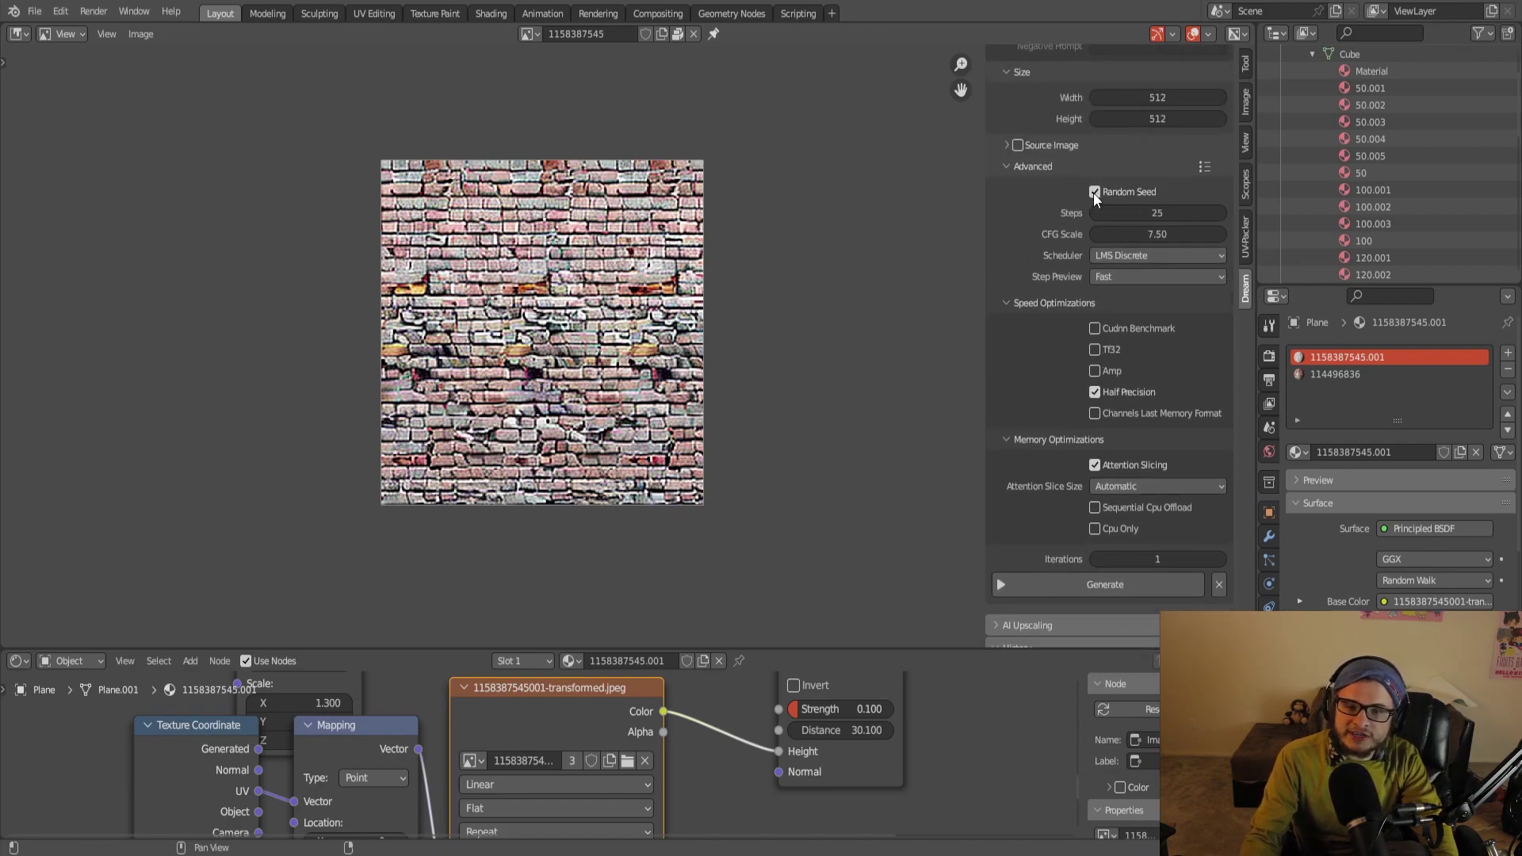
left_click(1162, 213)
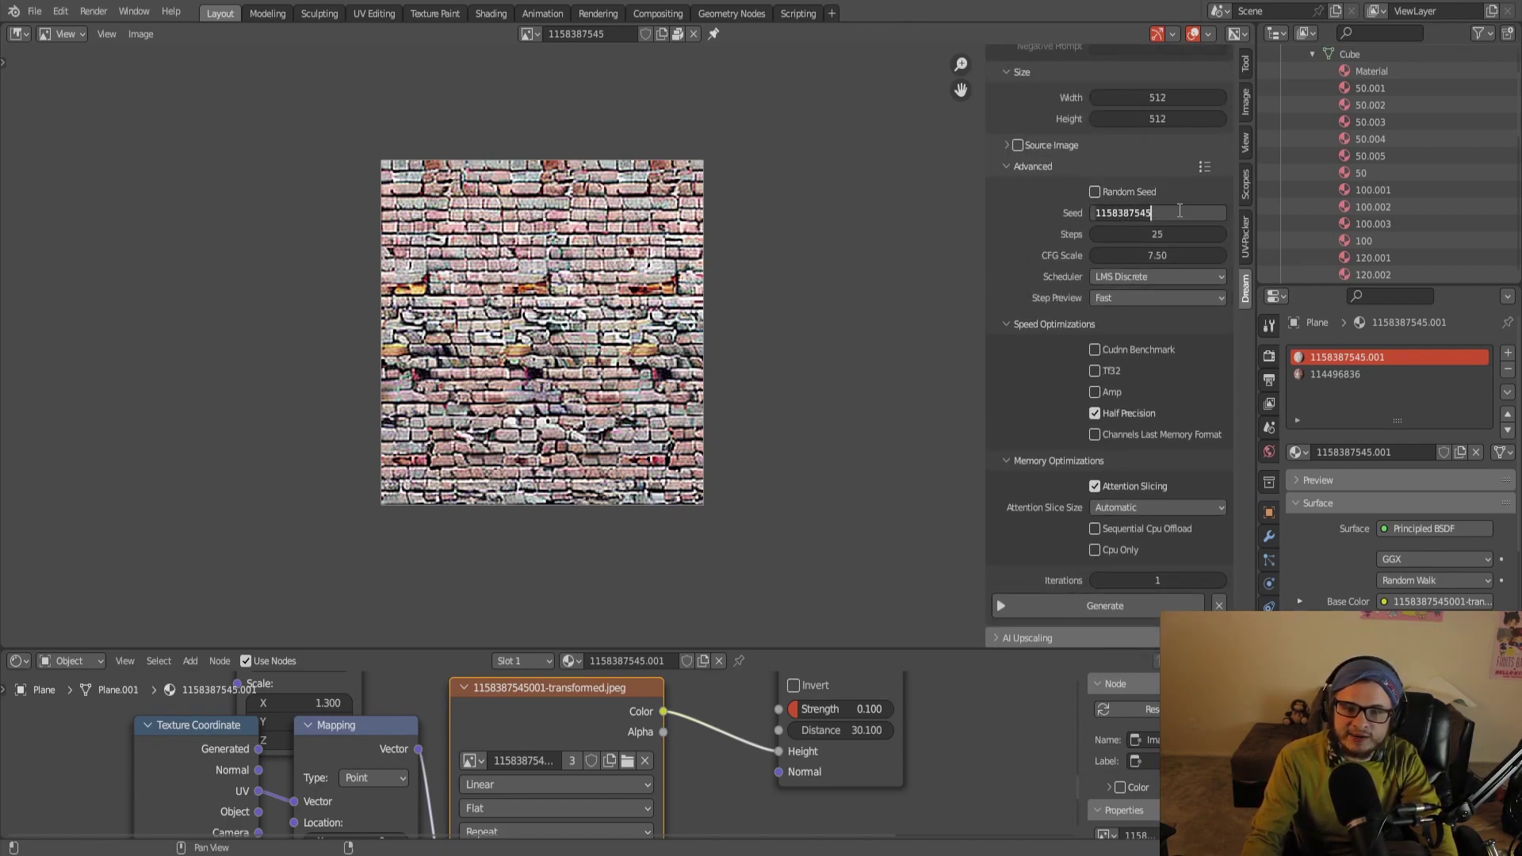
key("Return")
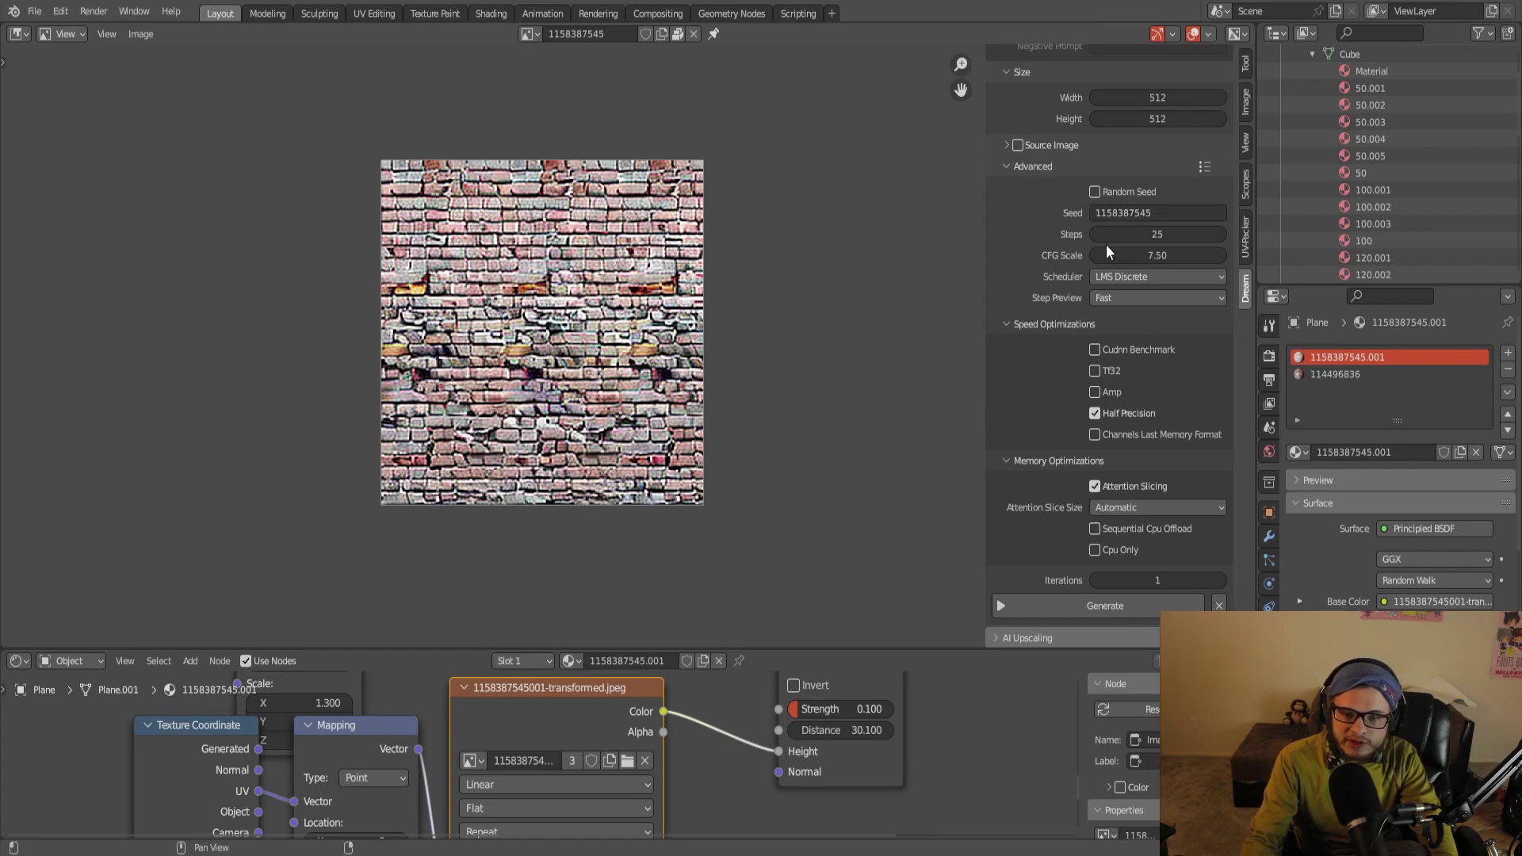
scroll(1148, 197, "up", 3)
left_click(1154, 131)
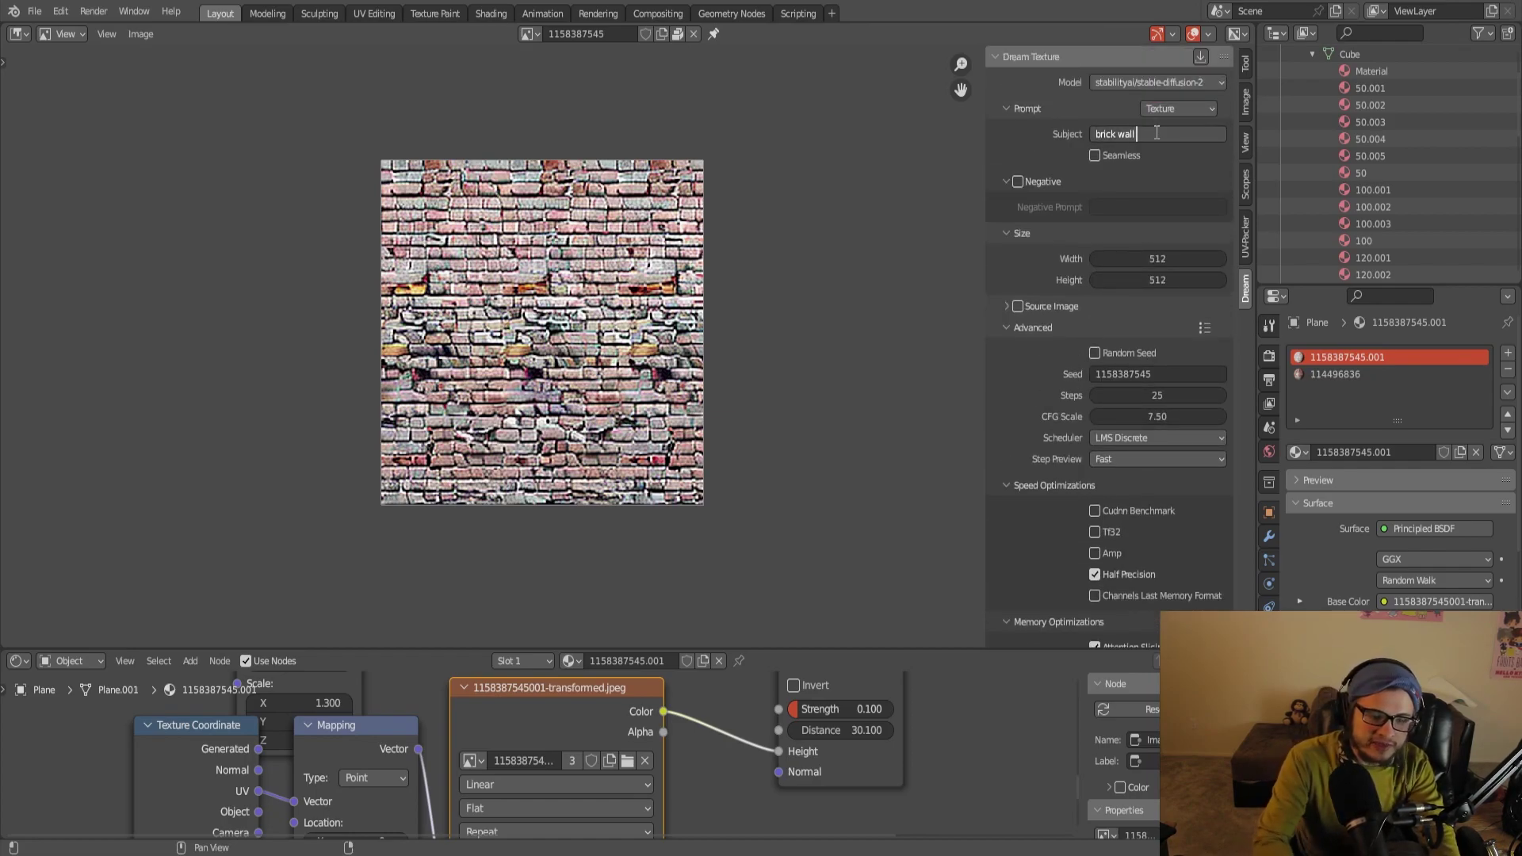
type("normal map")
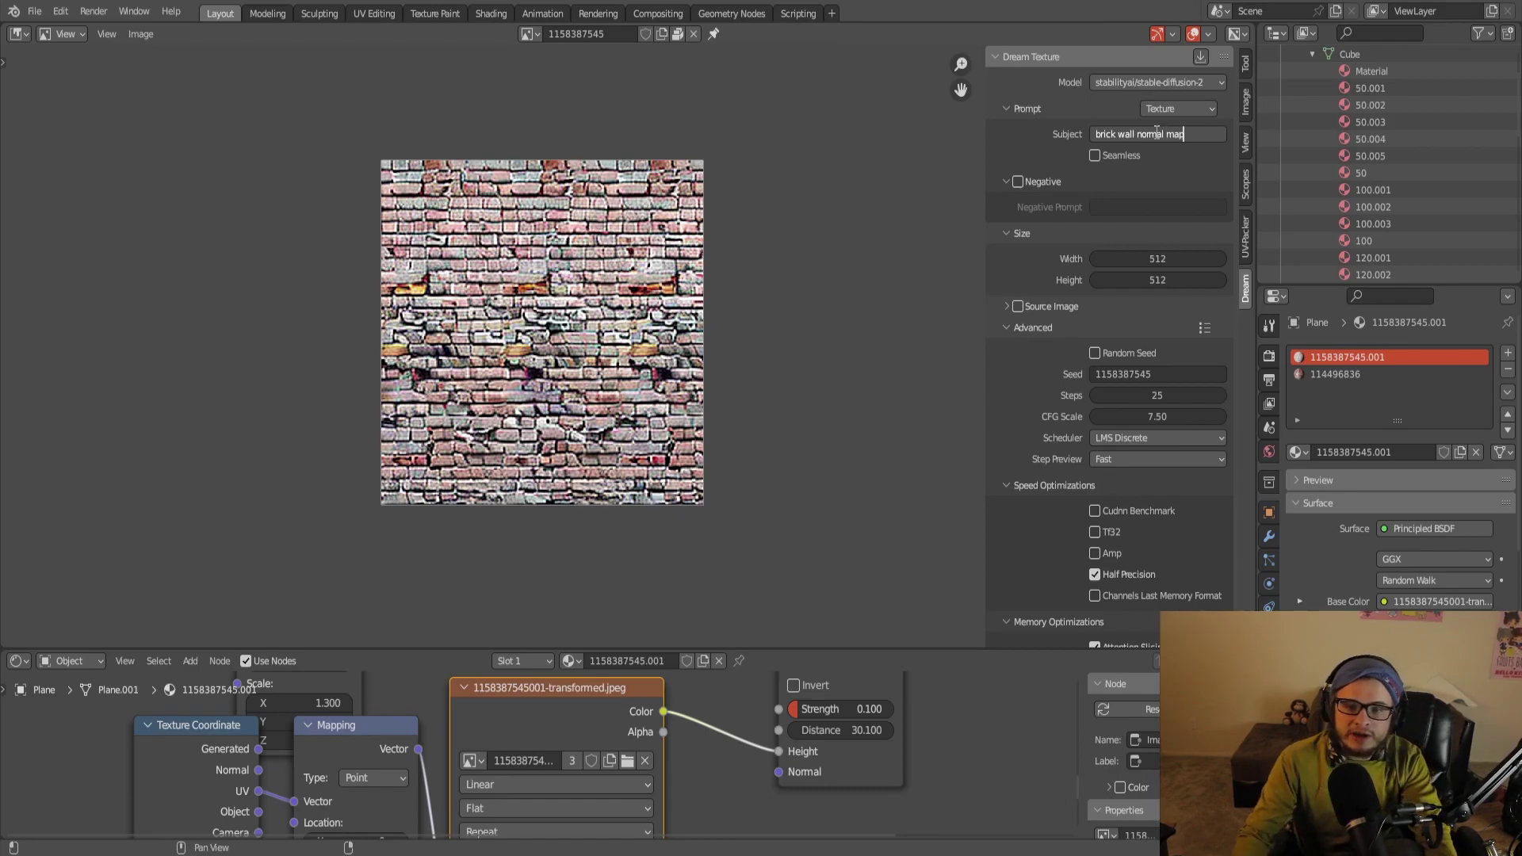
key("Return")
scroll(1071, 238, "down", 6)
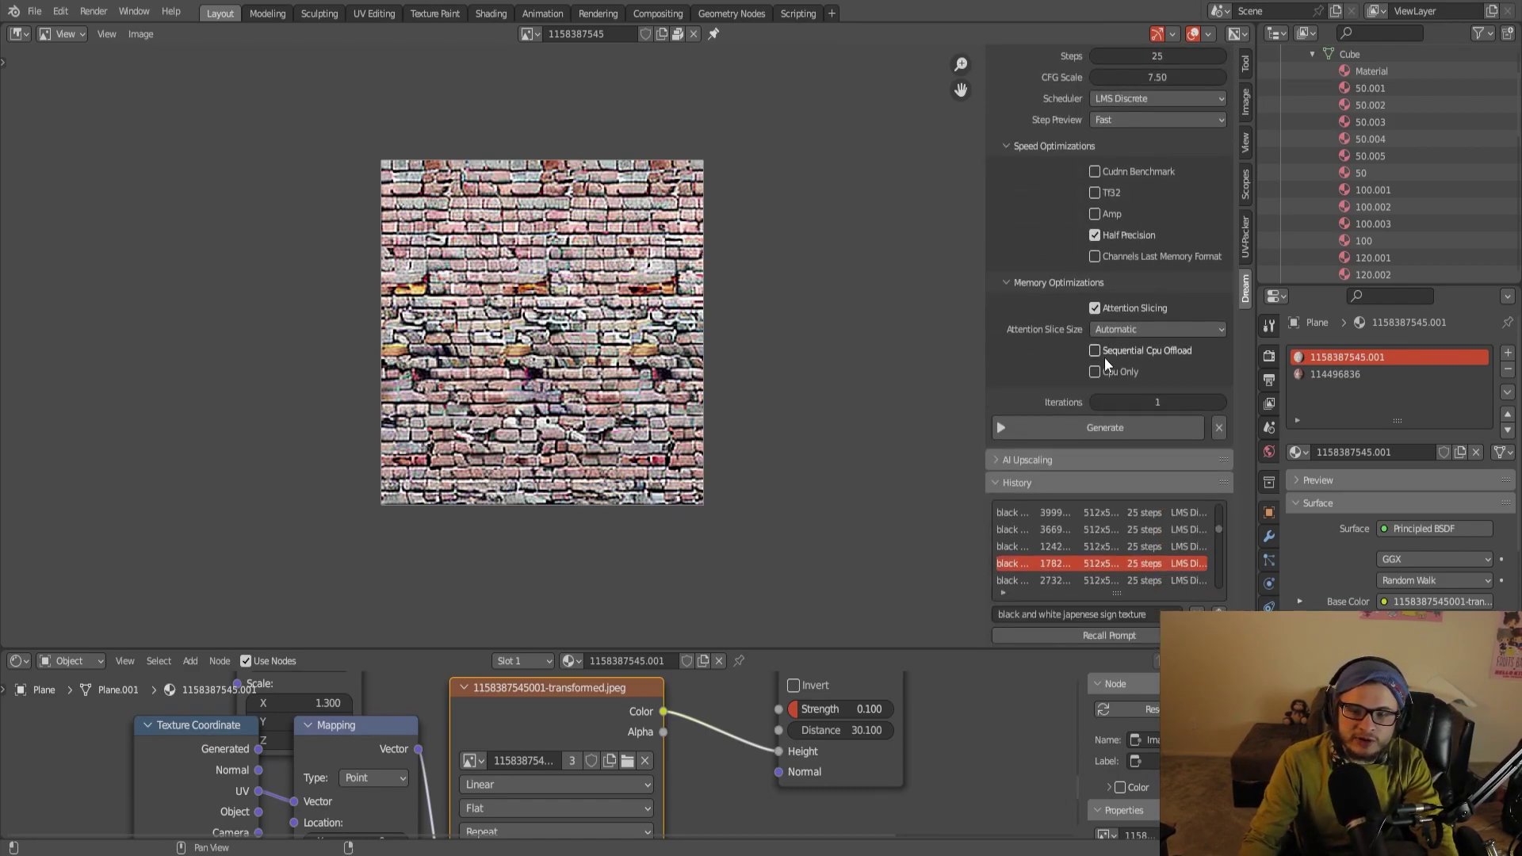
Generate a new brick texture from the 'brick wall normal' prompt with the same seed
left_click(1069, 426)
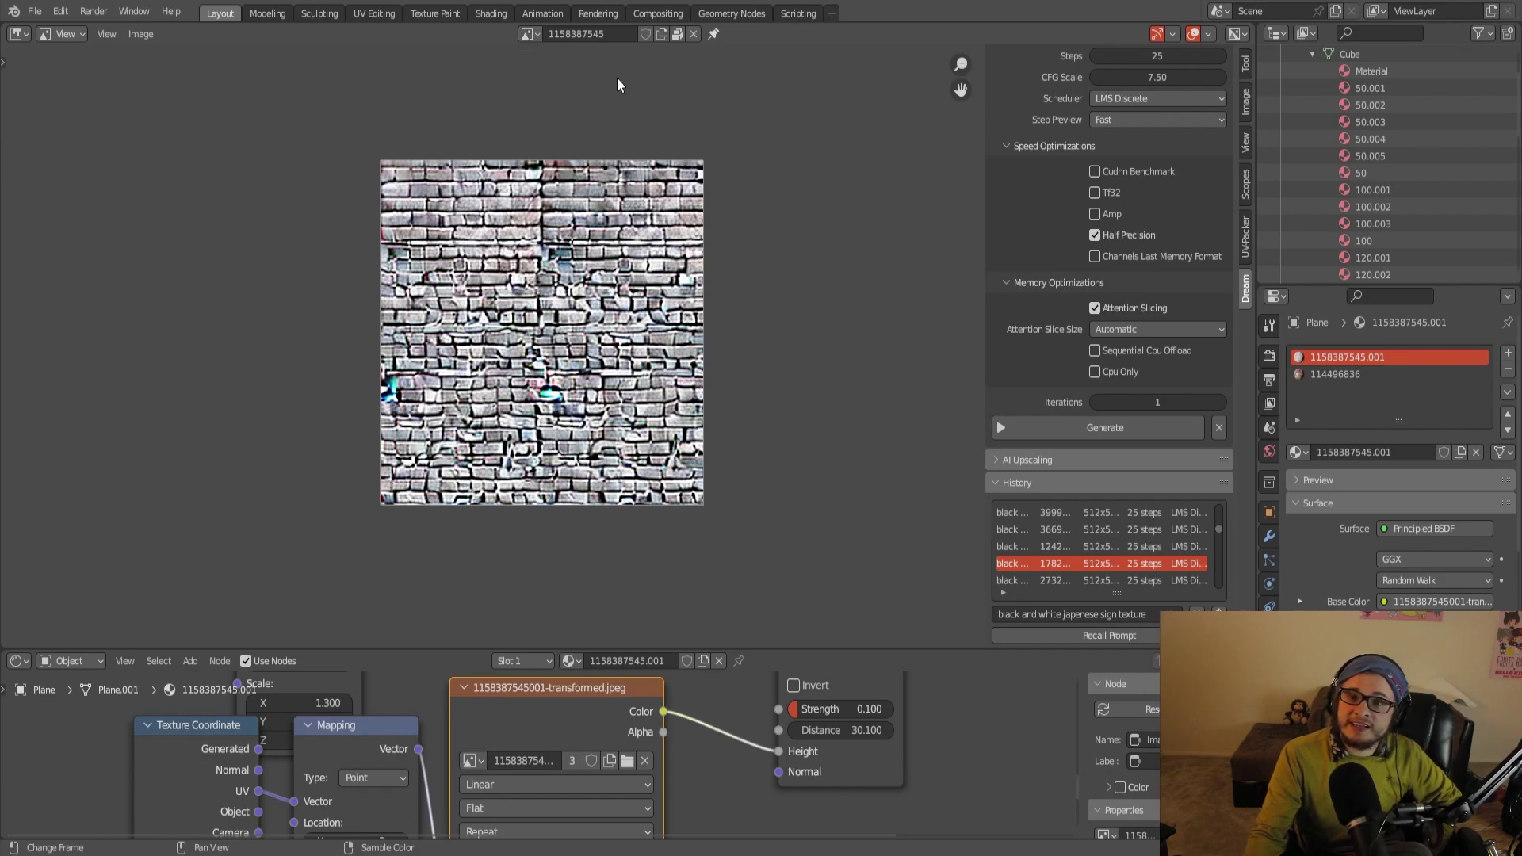
scroll(1044, 262, "up", 2)
scroll(1045, 263, "up", 2)
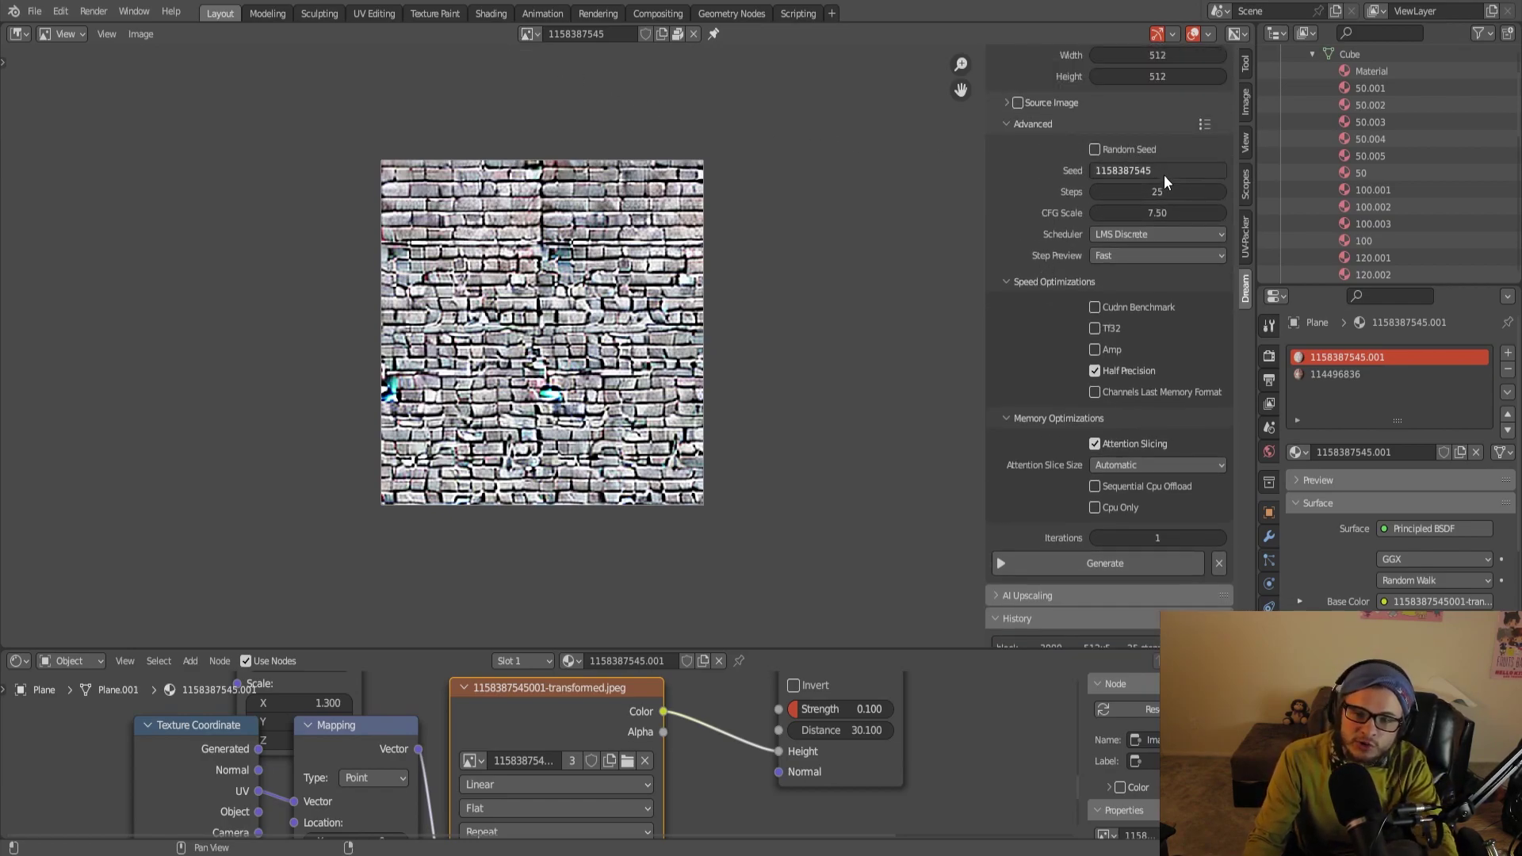
scroll(1164, 175, "up", 2)
scroll(1067, 187, "up", 2)
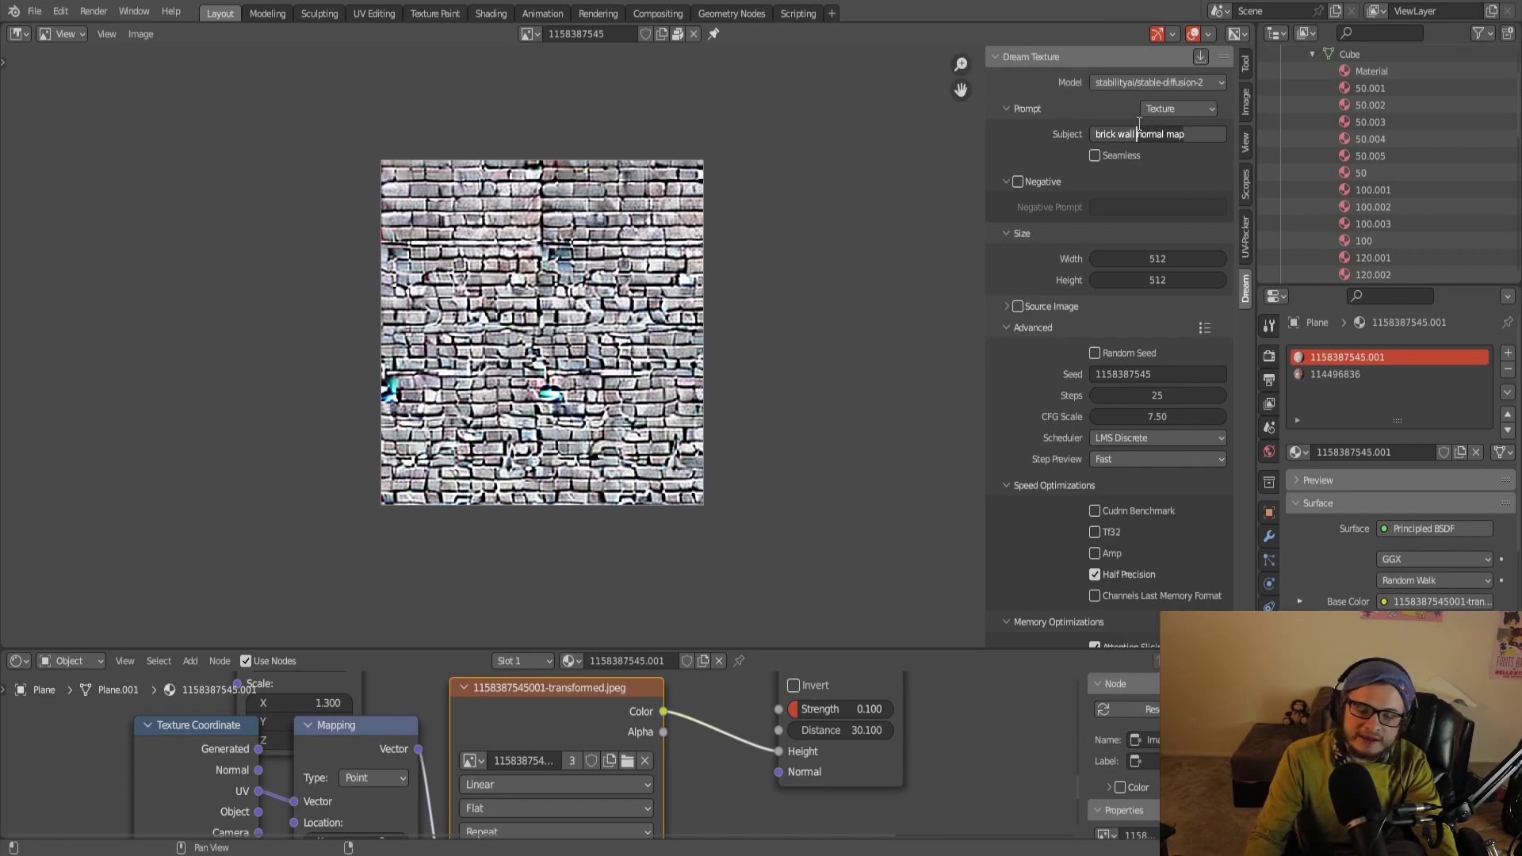
Generate a 'normal map brick wall' texture, then change the subject to 'roughness map brick wall'
key("ctrl+Delete")
key("ctrl+Delete")
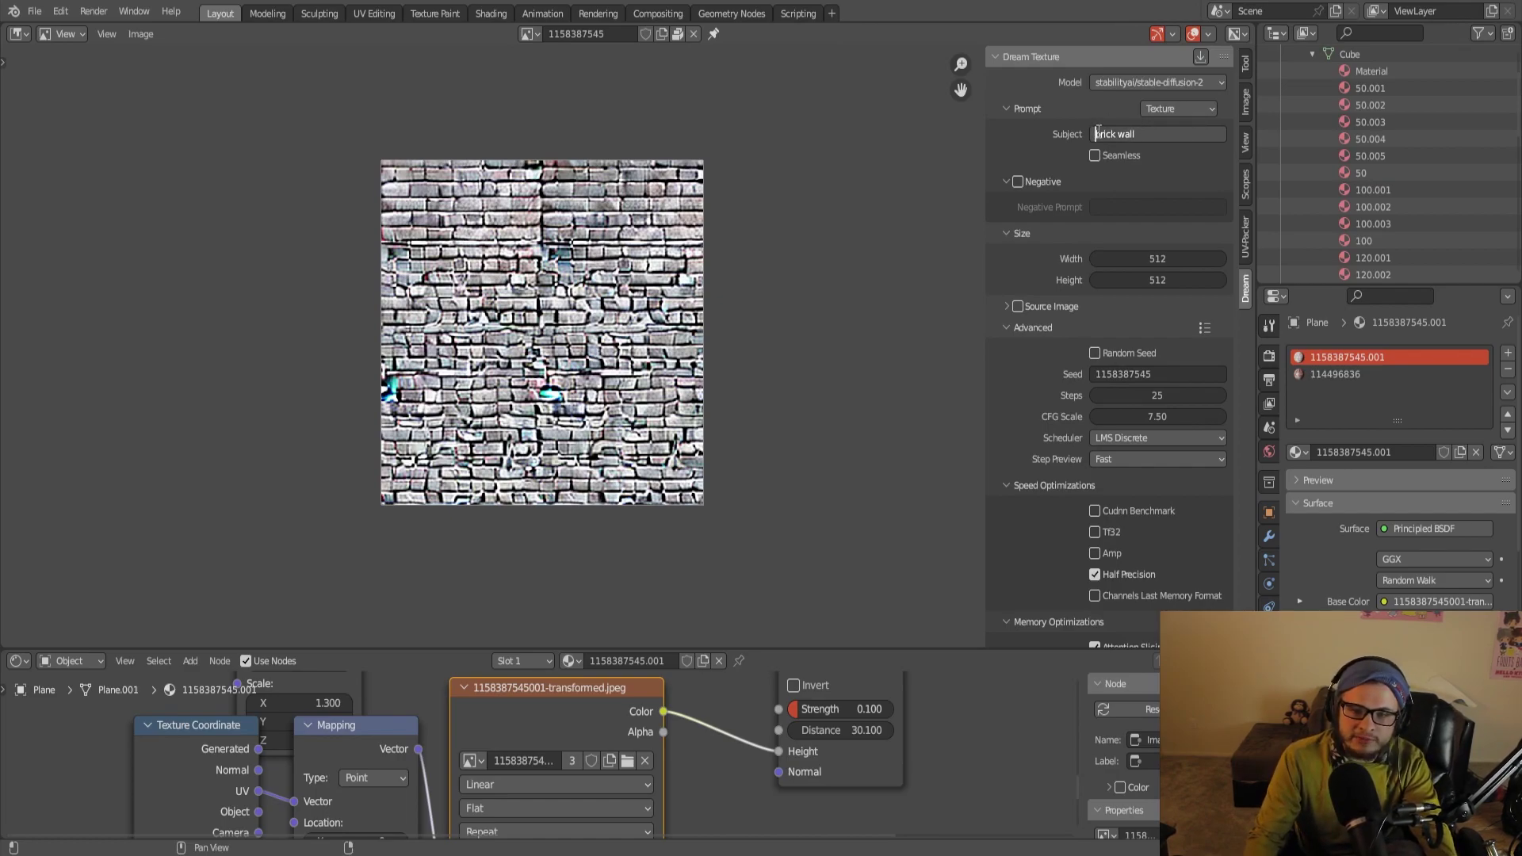
type("ne")
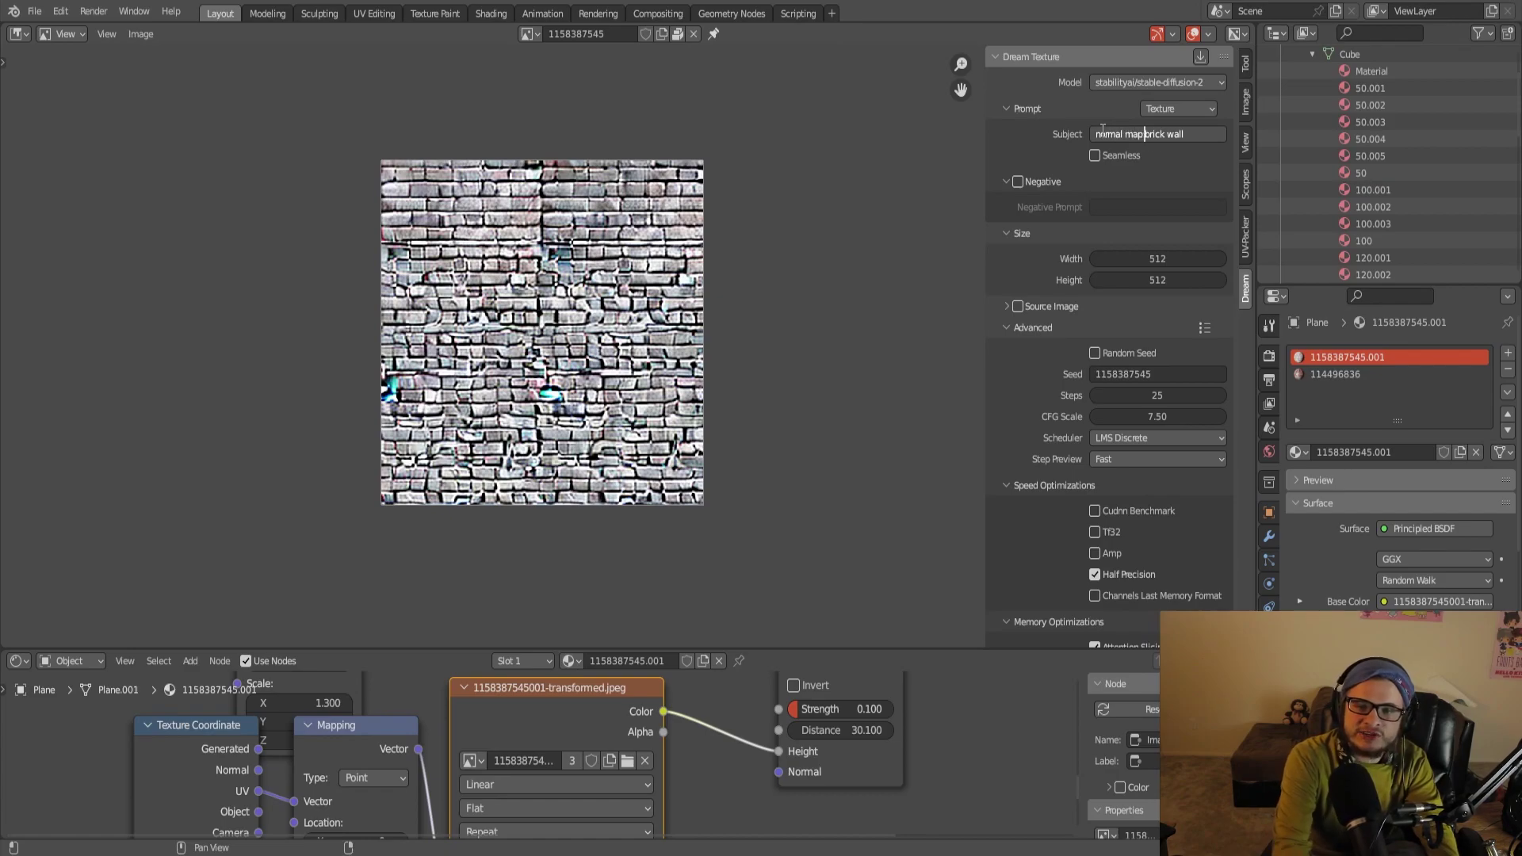
key("Return")
scroll(1036, 339, "down", 4)
left_click(1062, 589)
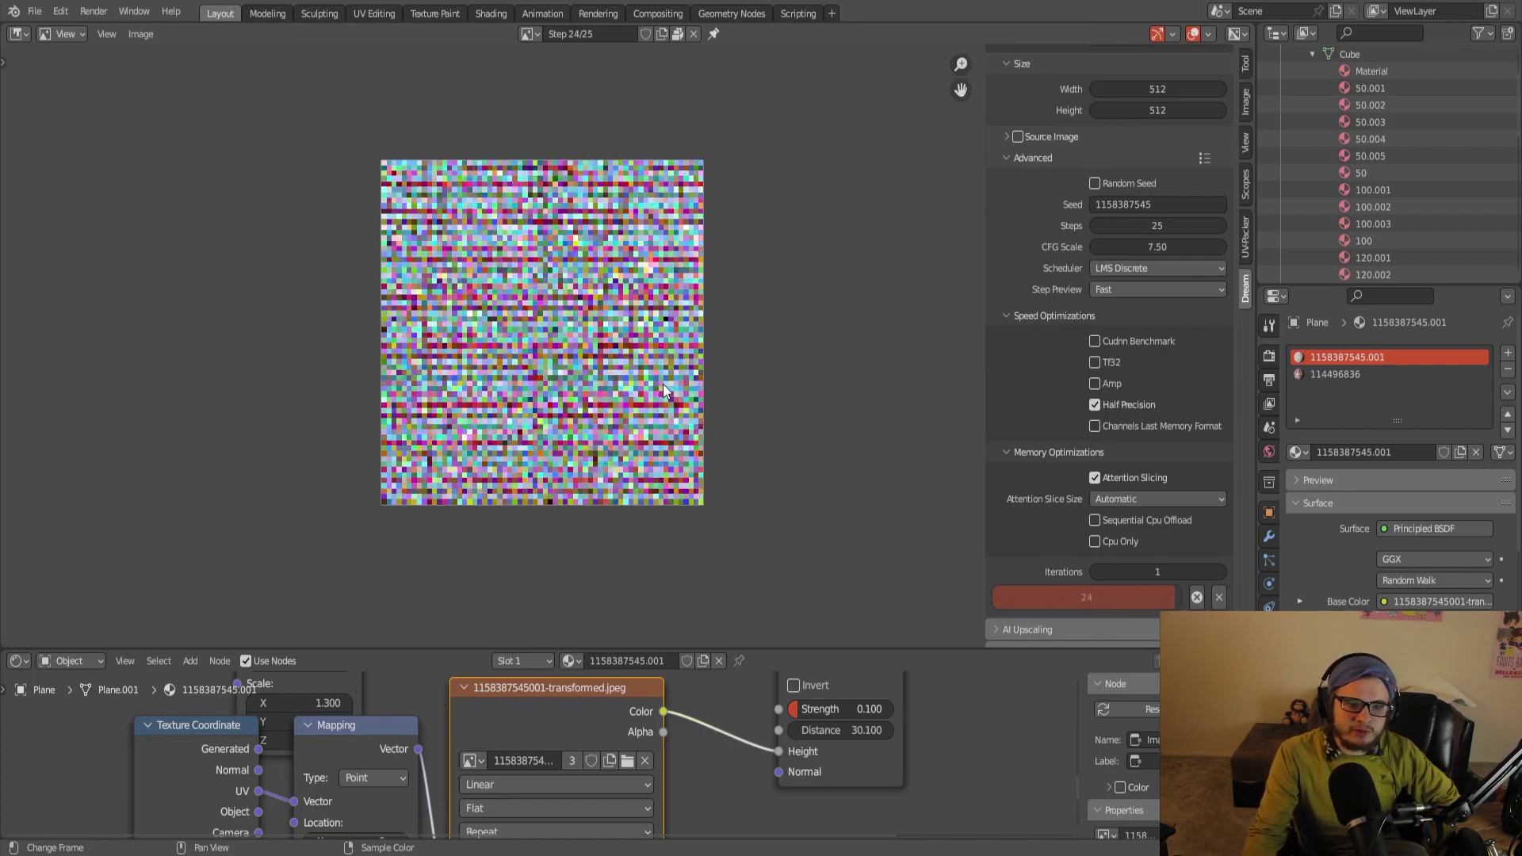
scroll(548, 407, "up", 1)
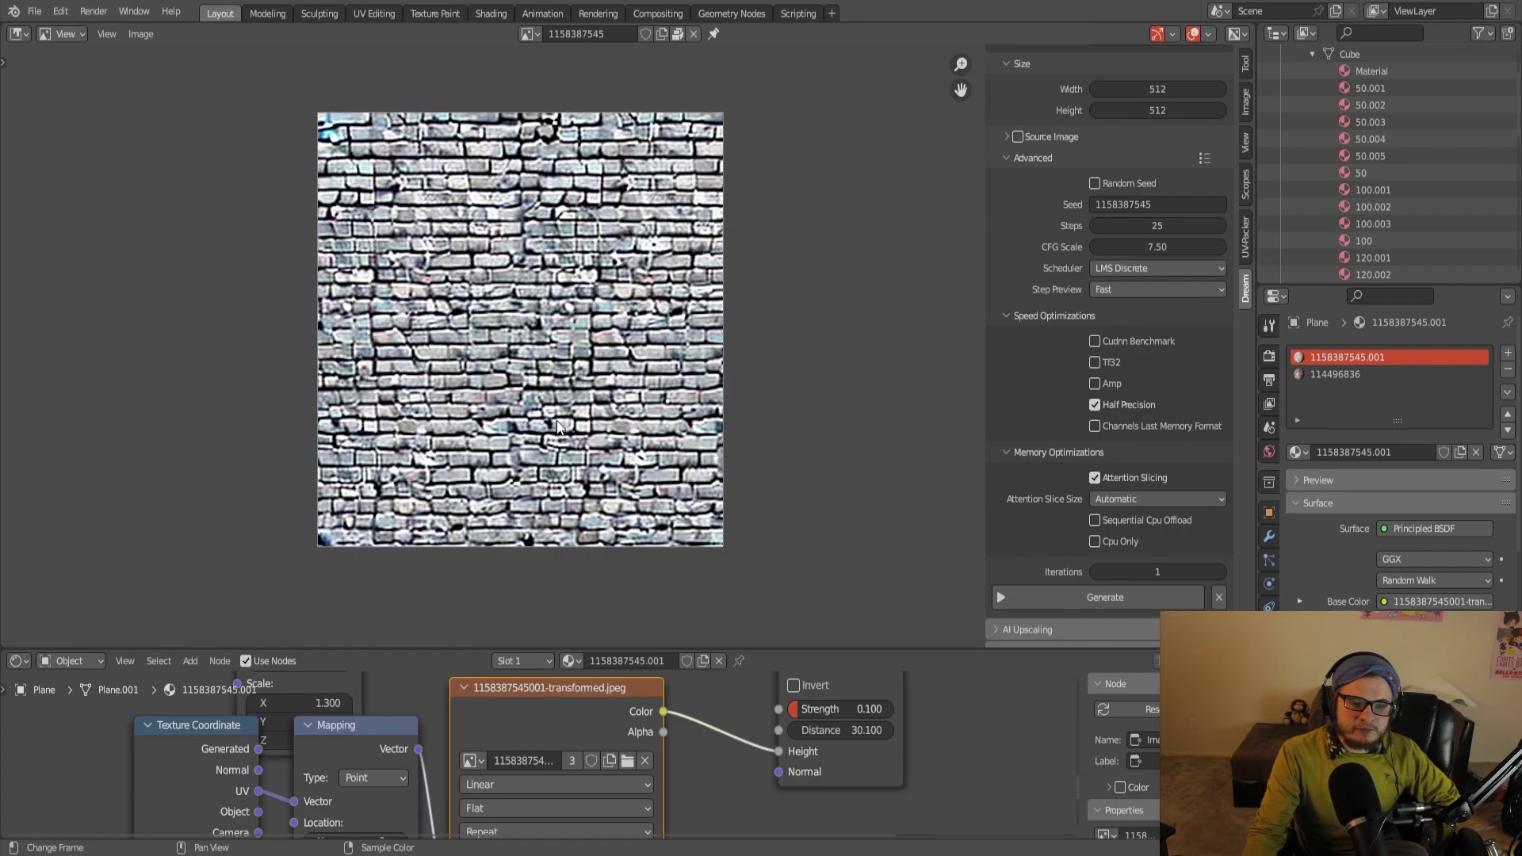
scroll(1047, 345, "up", 4)
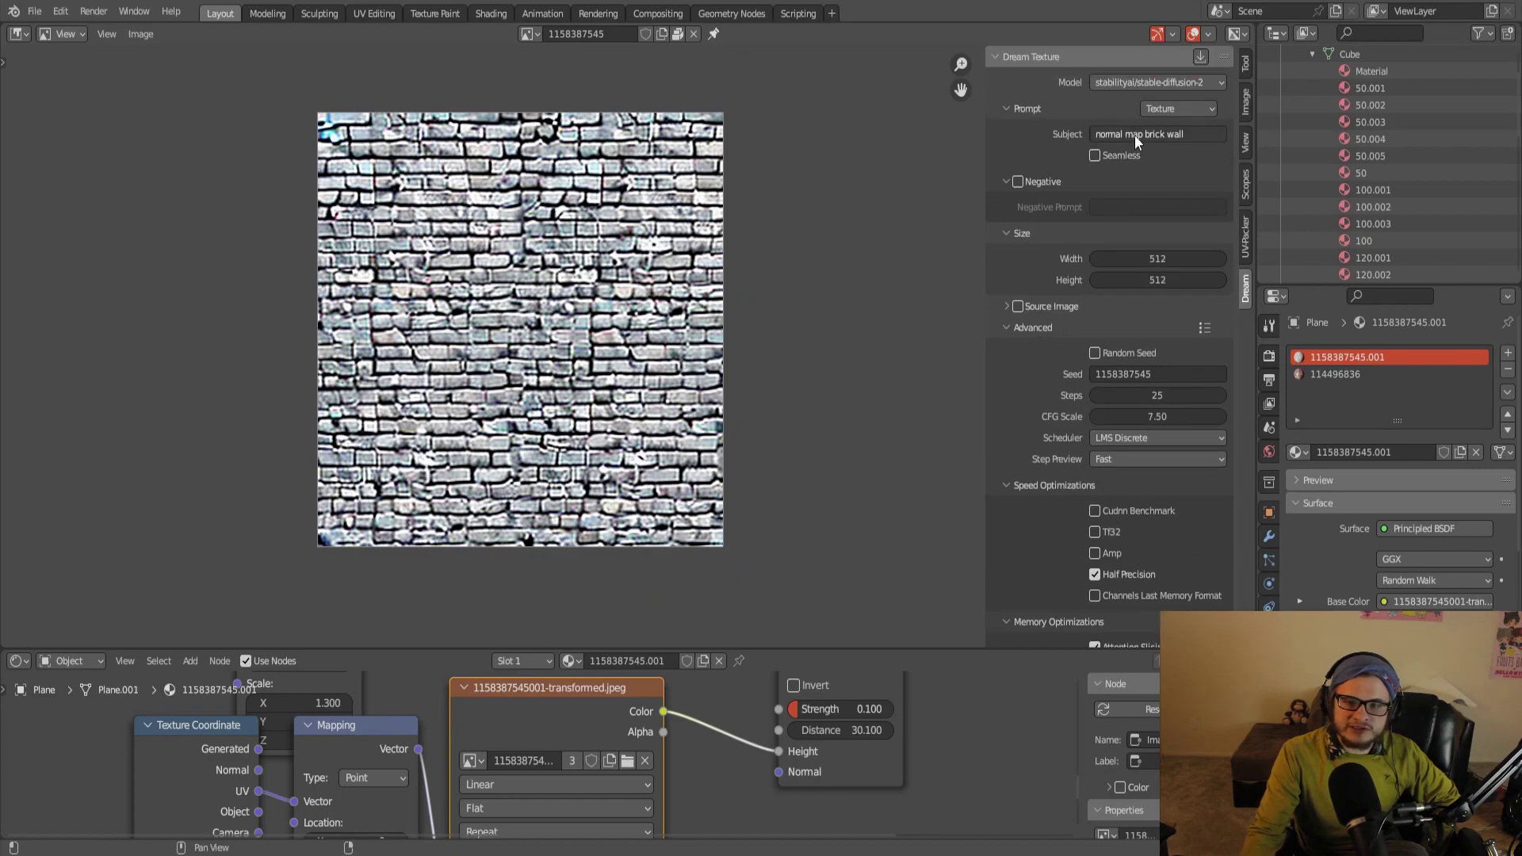
key("Return")
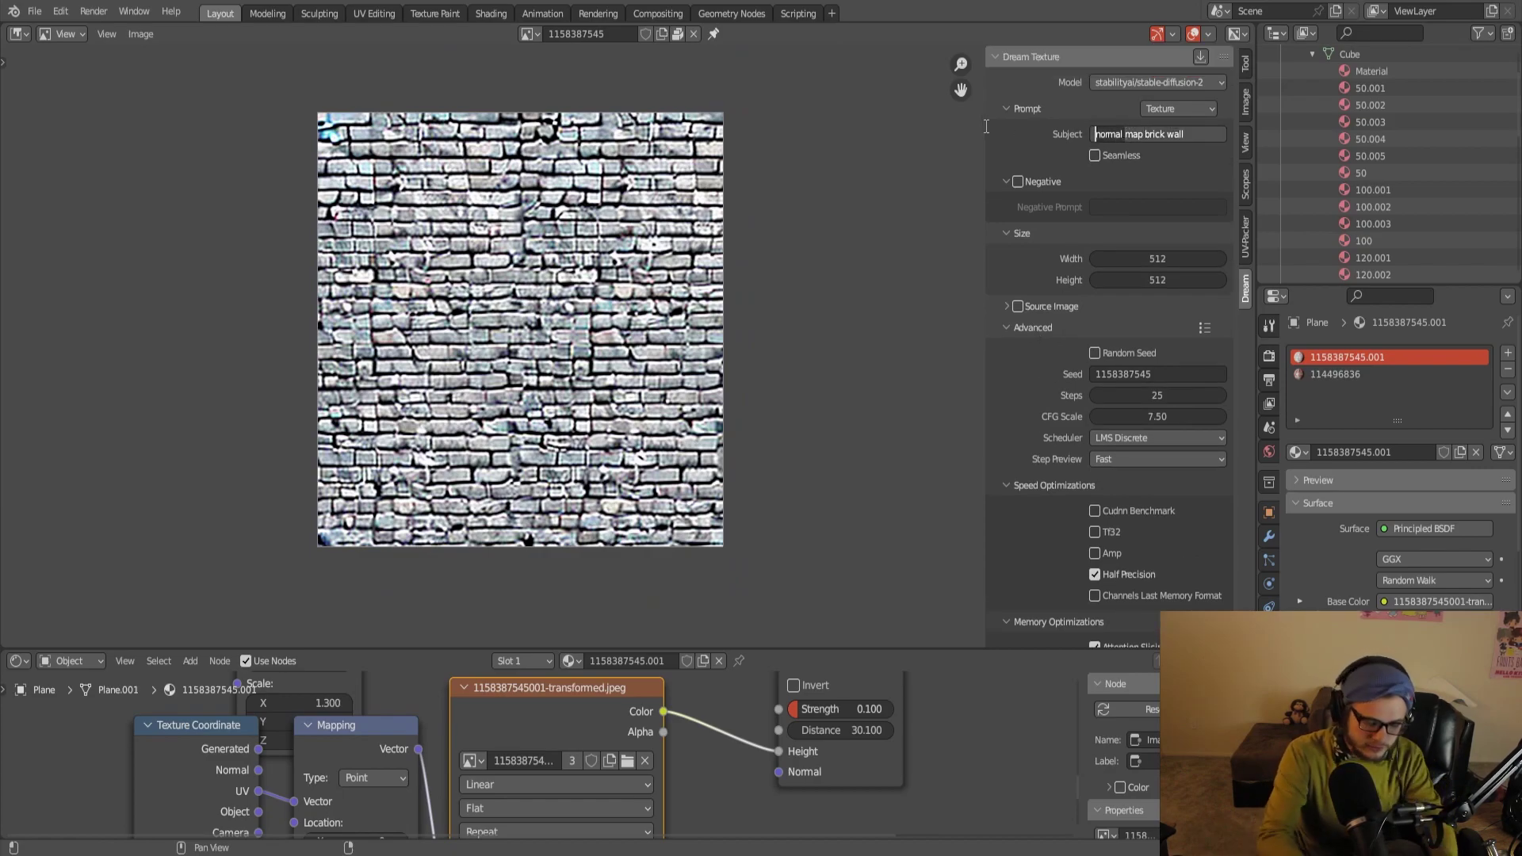
type("roughness")
key("Return")
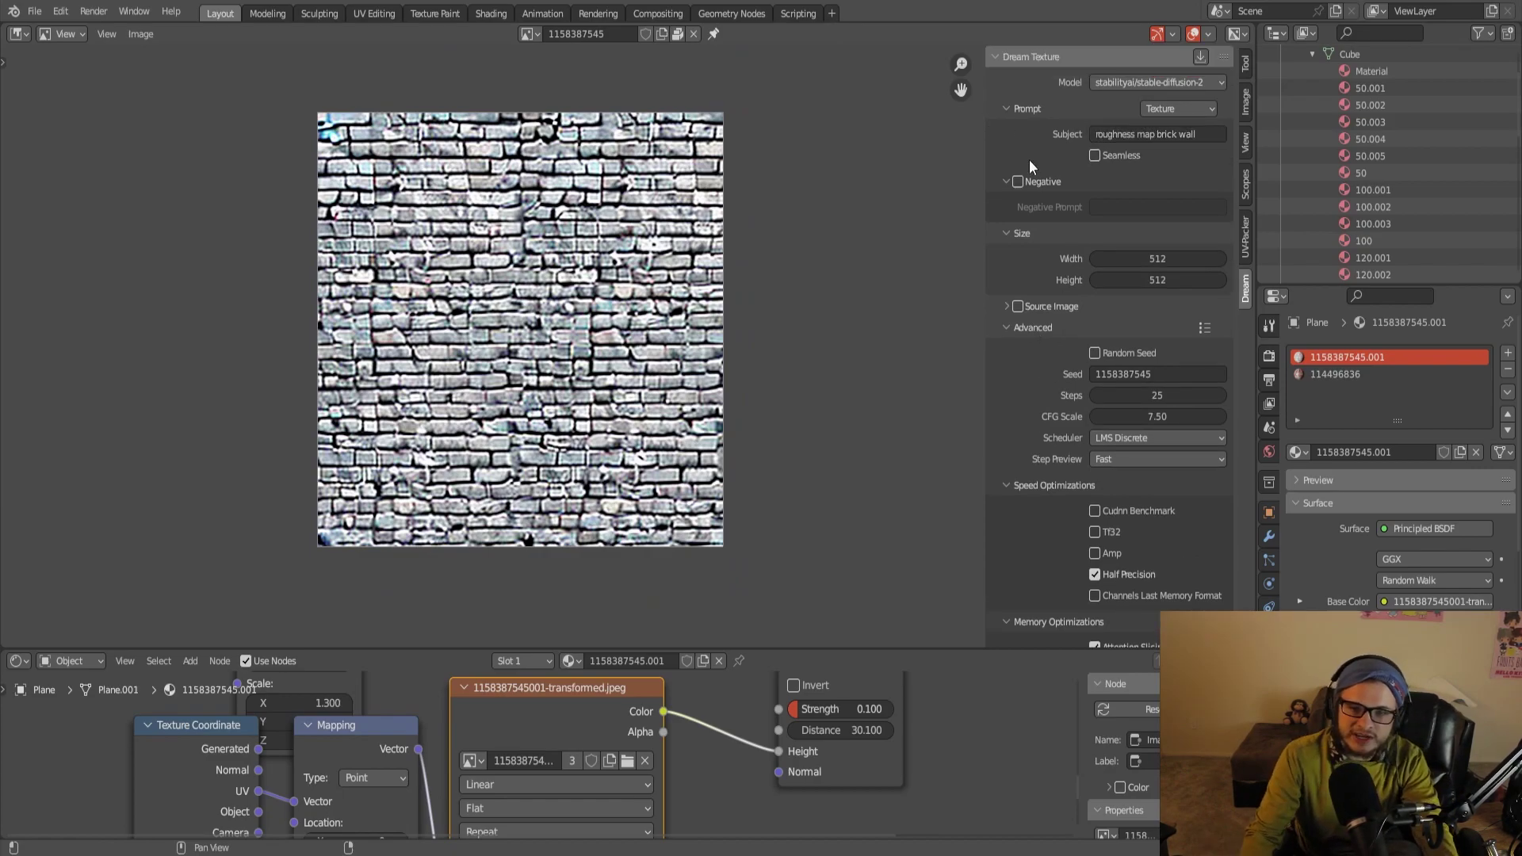
scroll(1028, 159, "down", 3)
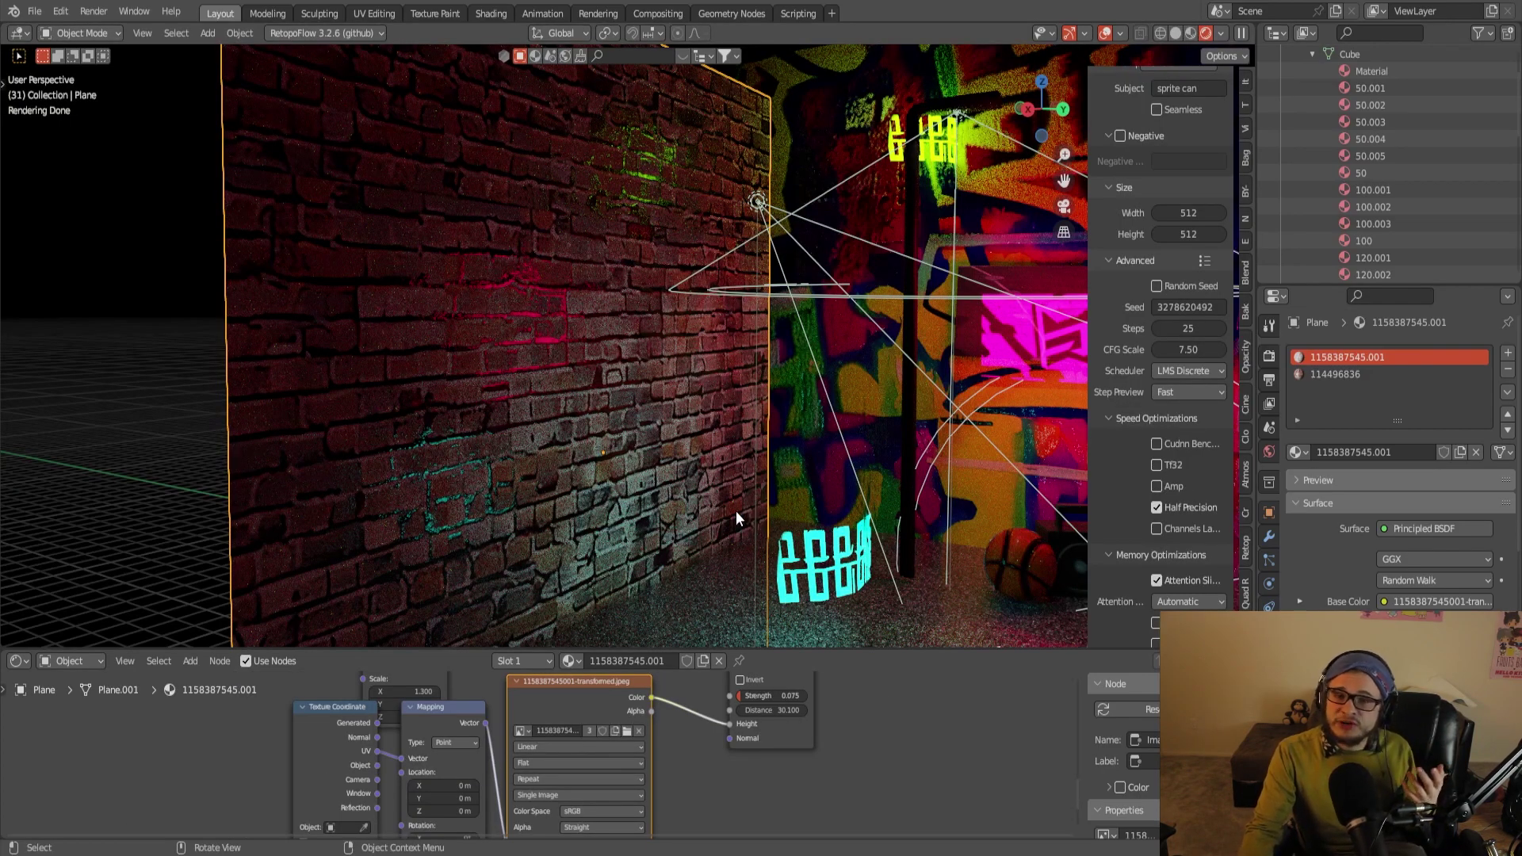
Orbit around the brick wall and project a Dream Texture onto the sphere
mouse_move(746, 451)
middle_mouse_down()
mouse_move(700, 455)
mouse_move(730, 463)
middle_mouse_up()
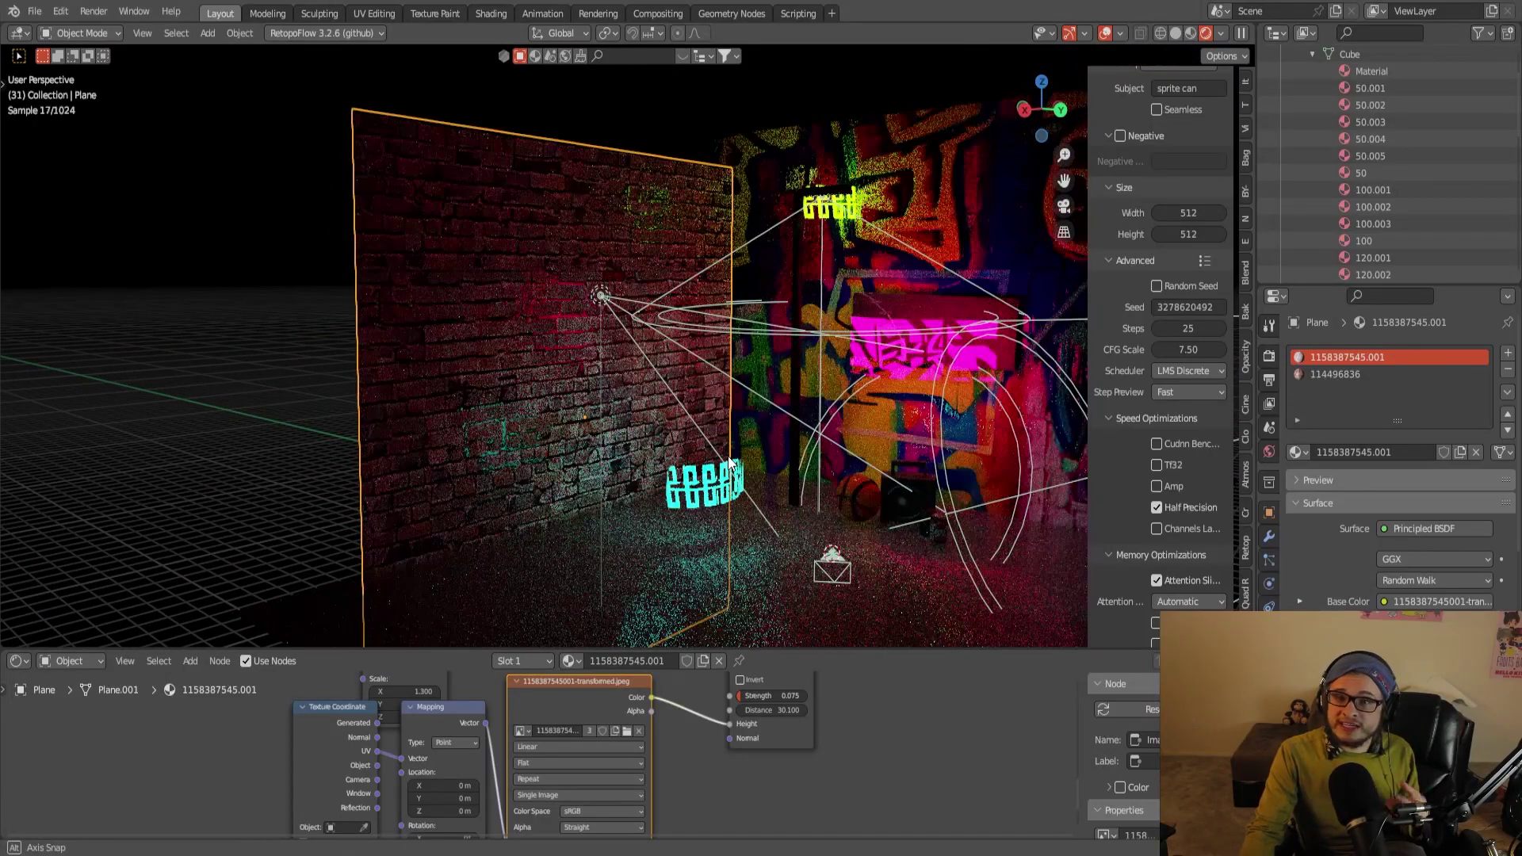
mouse_move(730, 465)
middle_mouse_down()
mouse_move(766, 465)
mouse_move(705, 447)
mouse_move(736, 462)
middle_mouse_up()
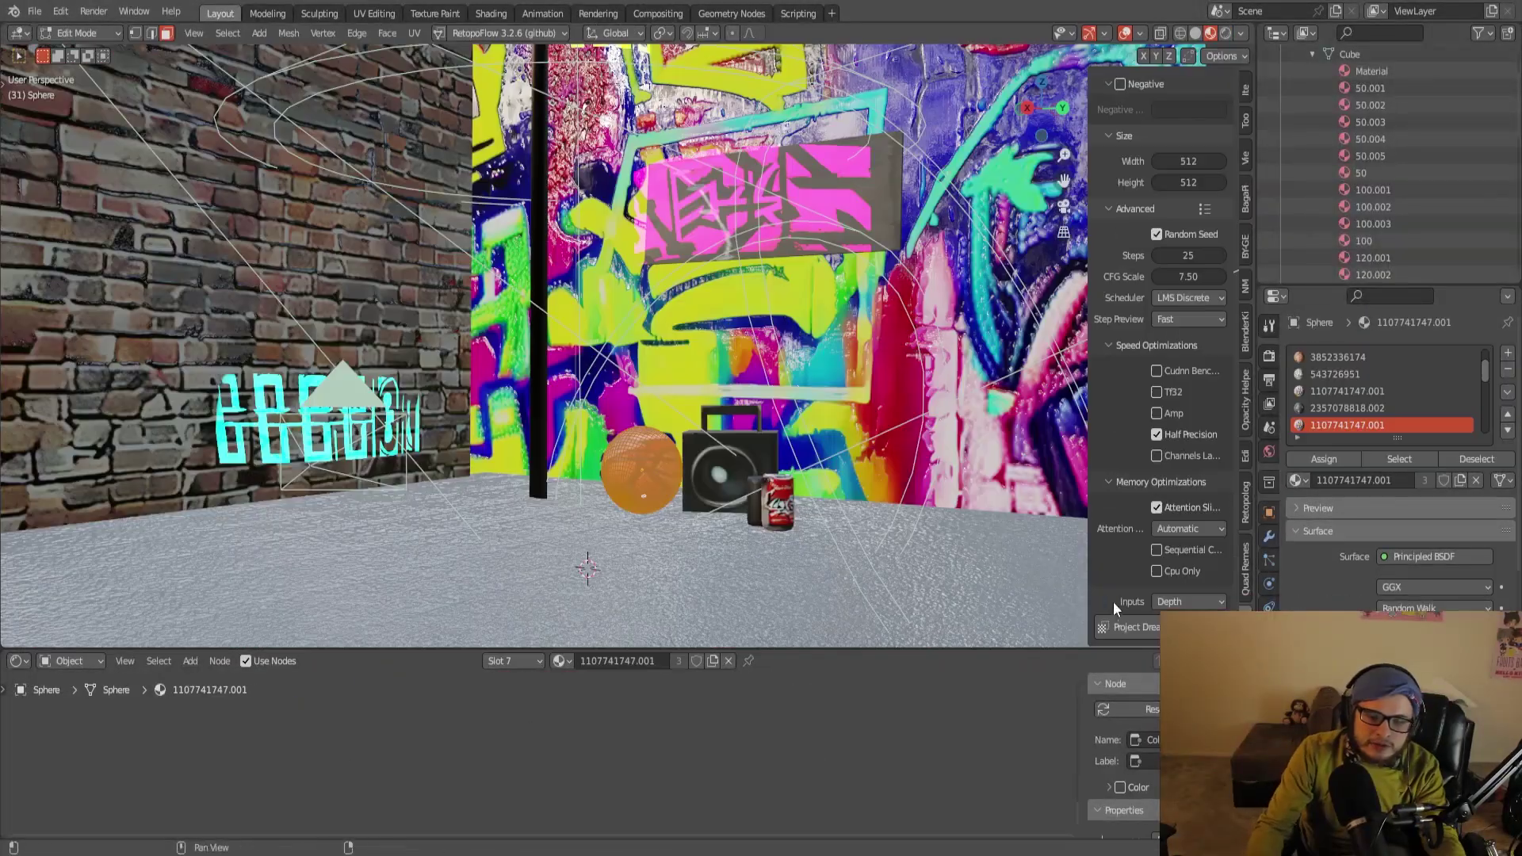
left_click(1129, 626)
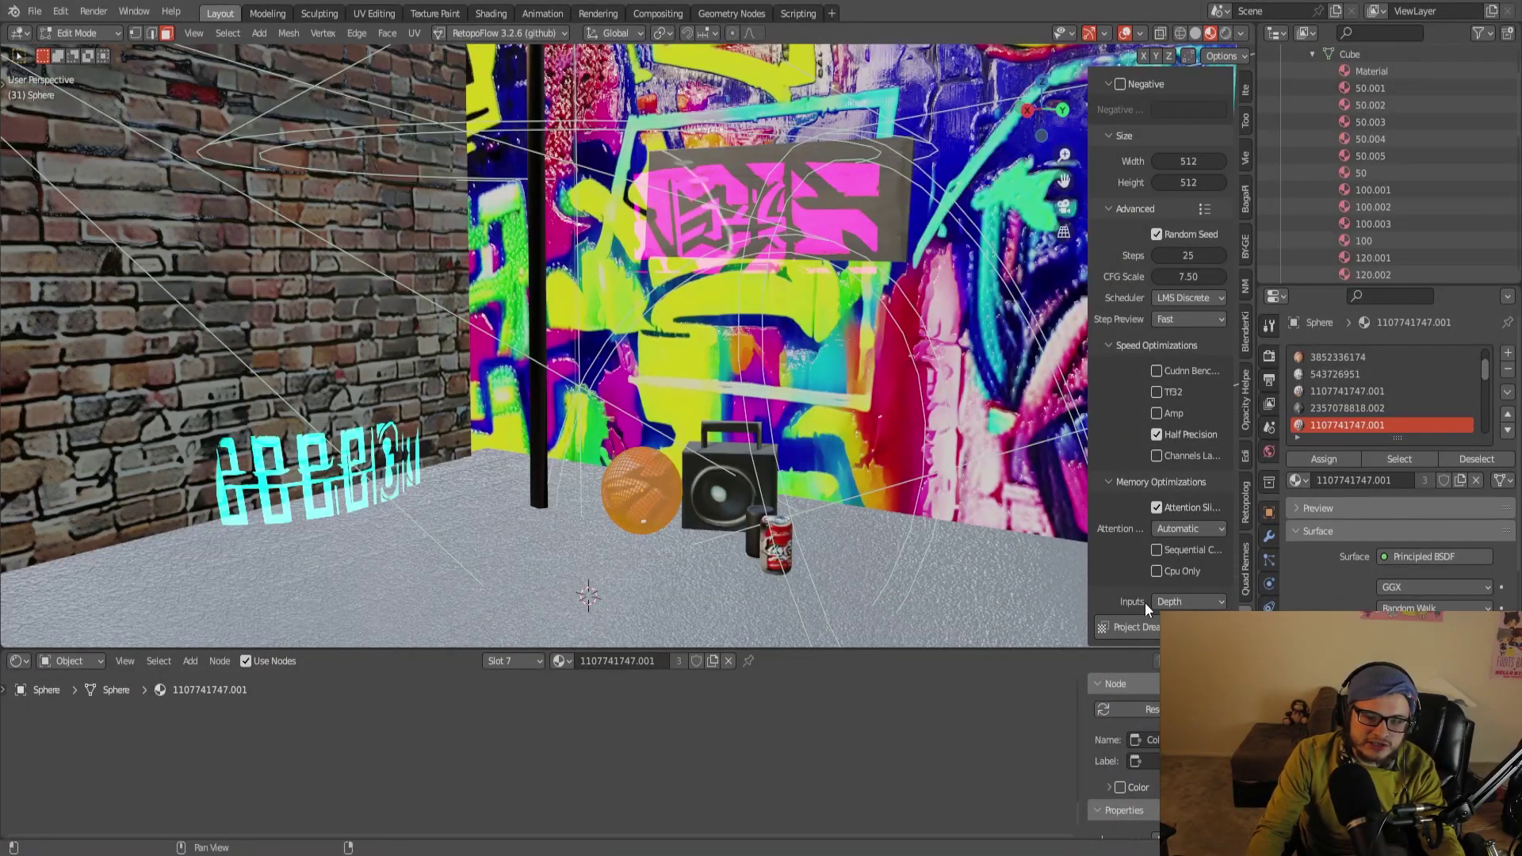
Re-project a texture onto the sphere and check the generated image in the Image Editor
left_click(1142, 624)
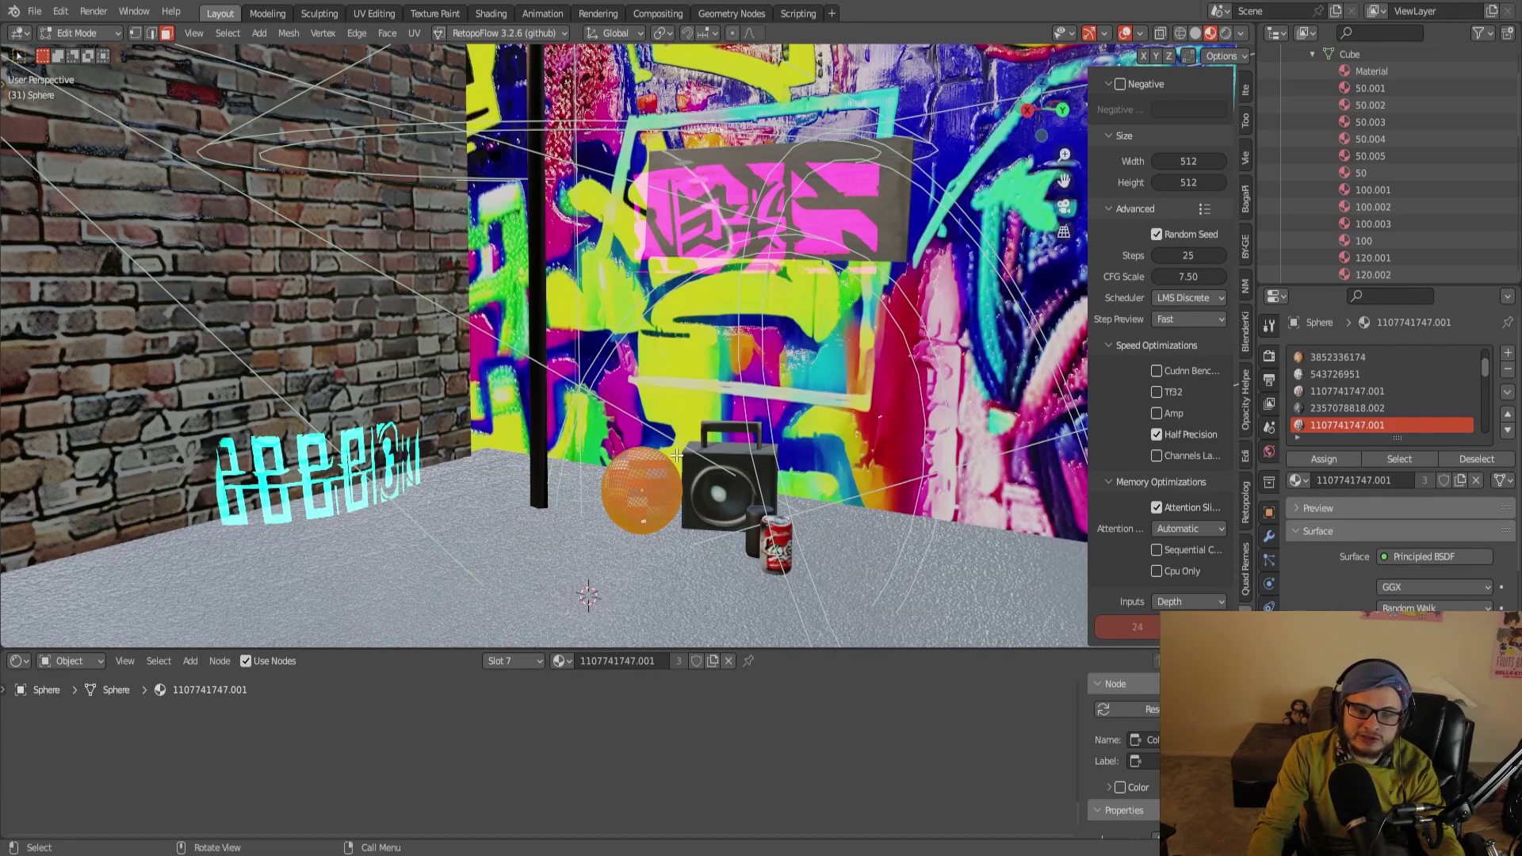
key("Tab")
key("Tab")
key("Tab")
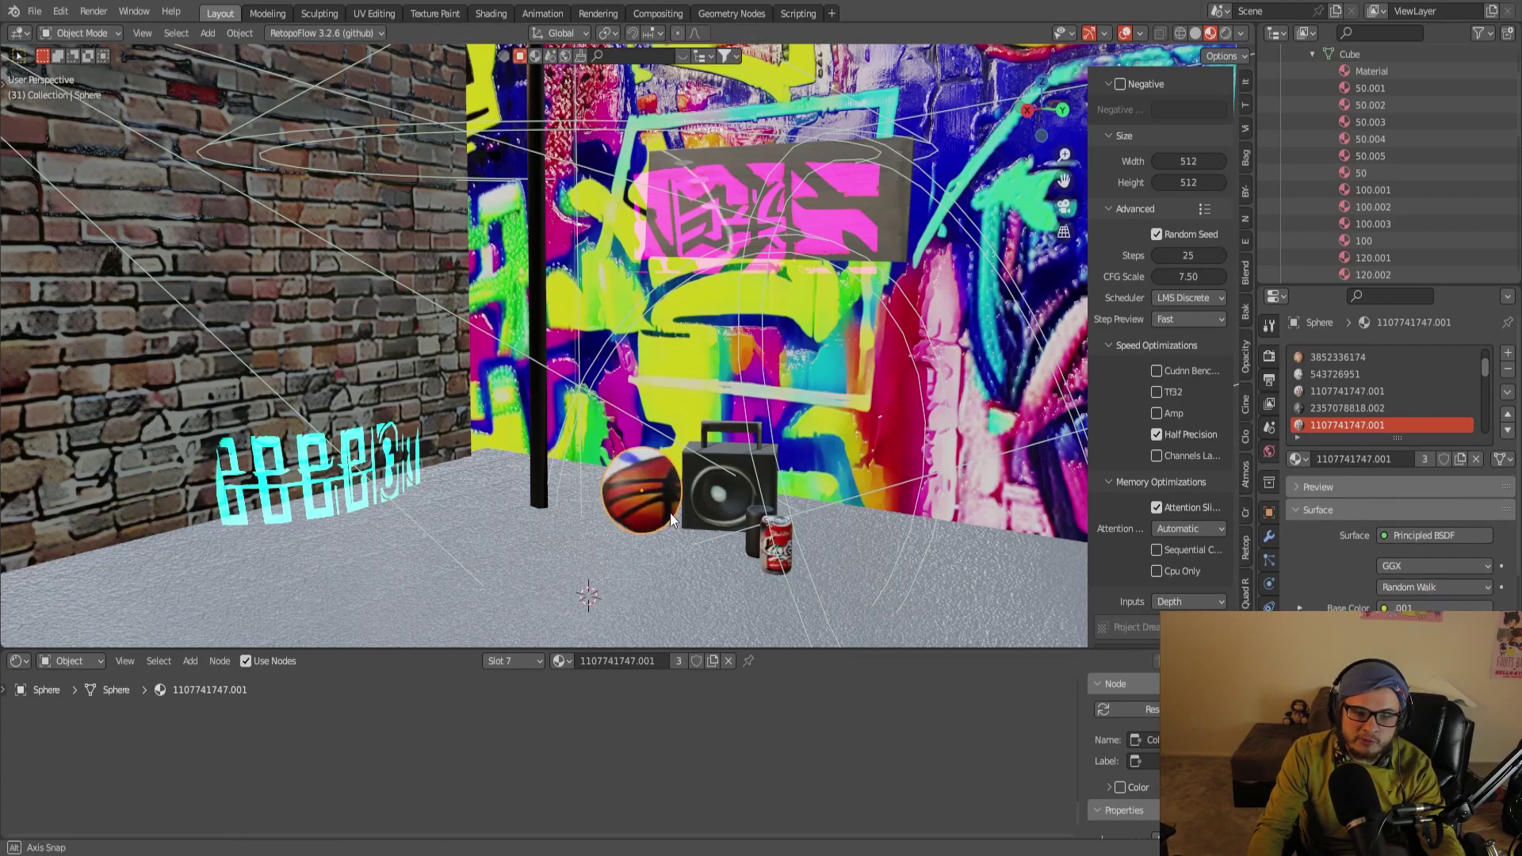
middle_click_drag(669, 513, 86, 54)
left_click(24, 33)
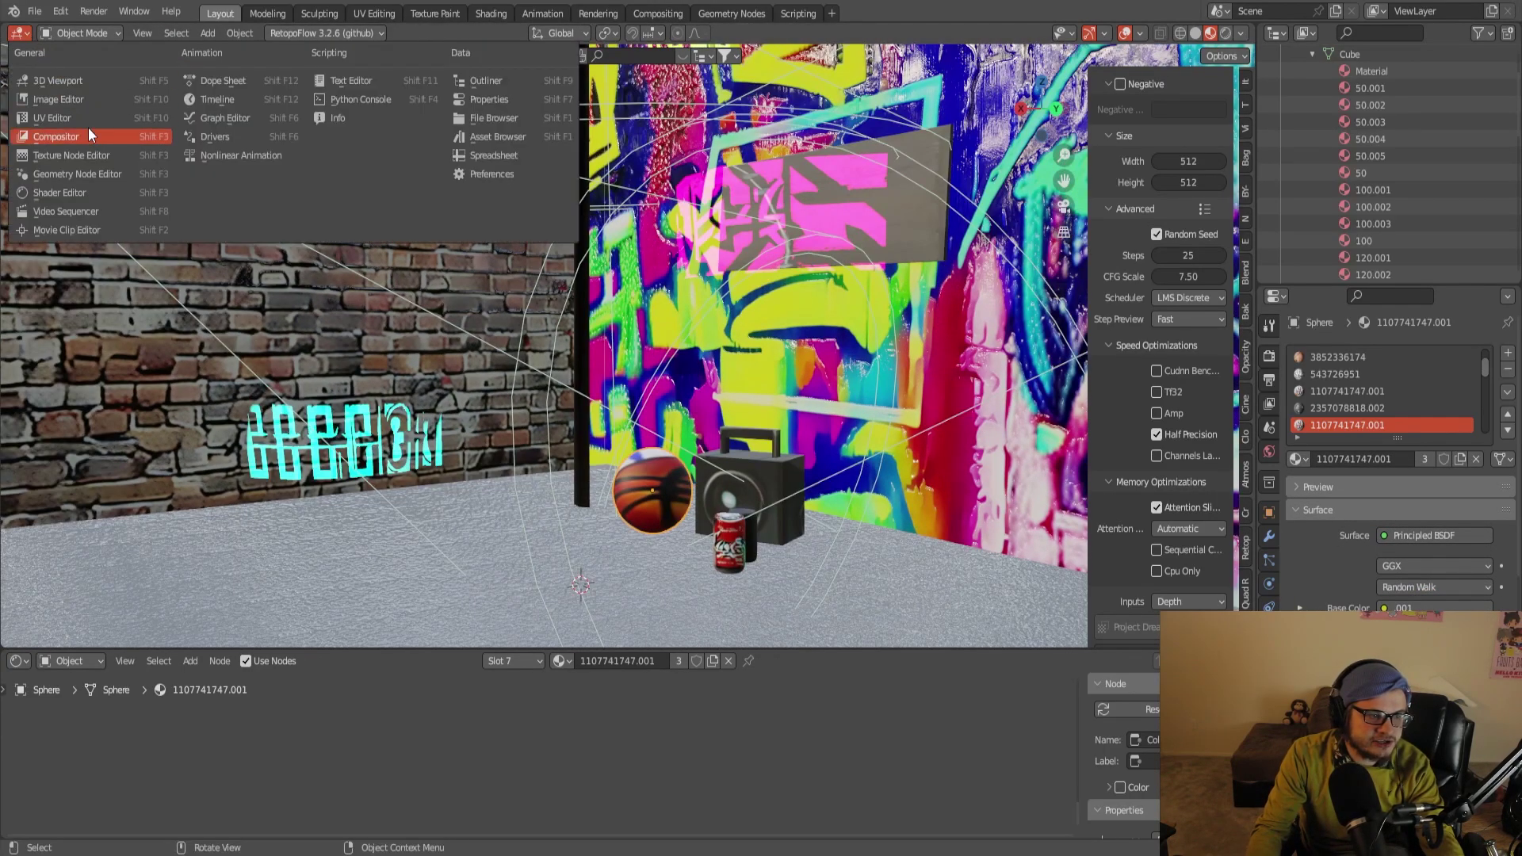
left_click(94, 124)
left_click(19, 34)
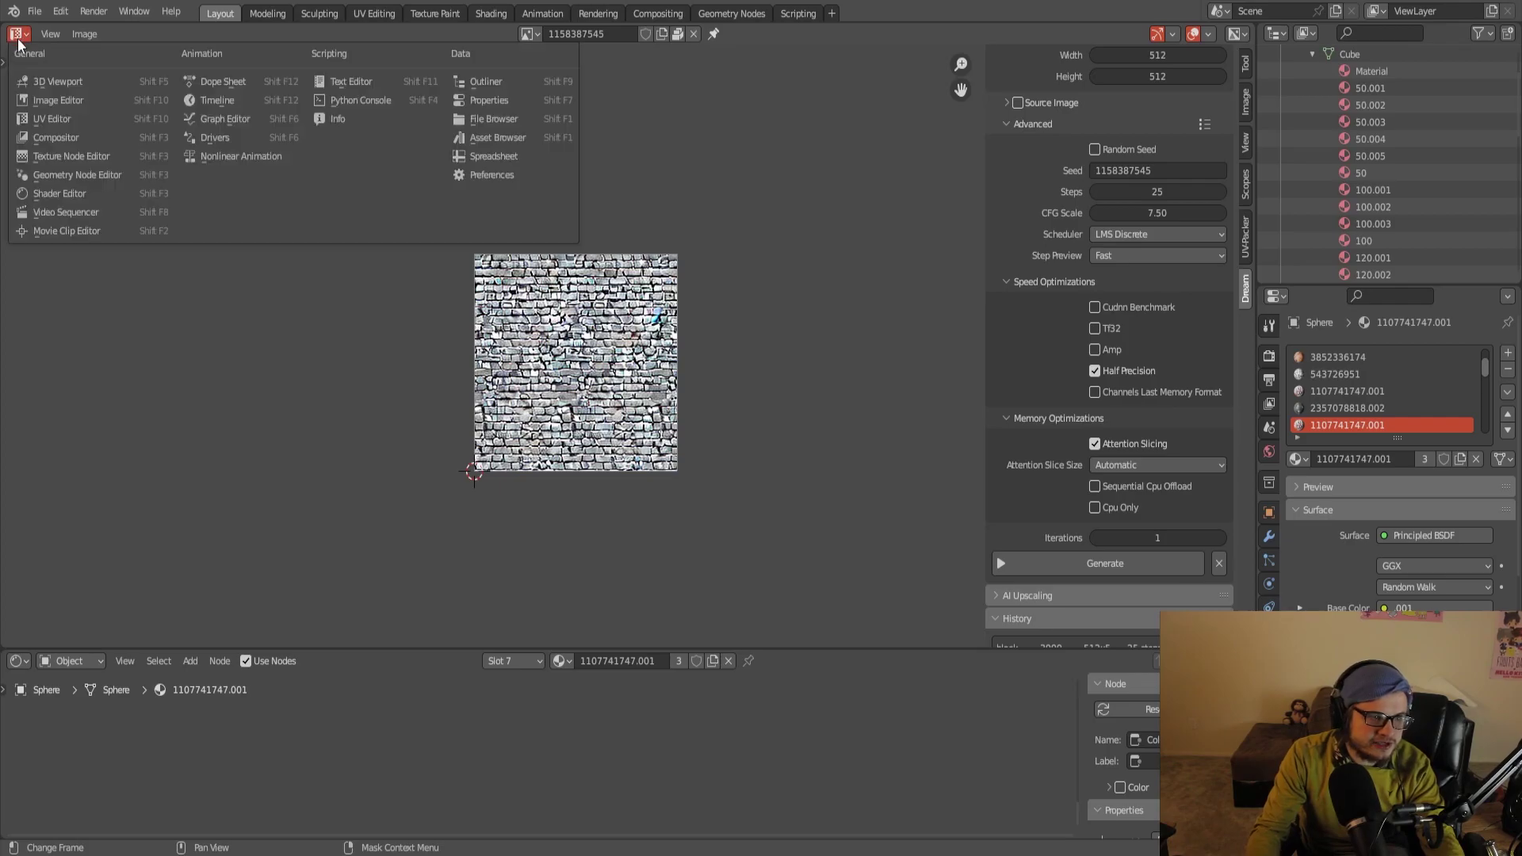
left_click(59, 79)
Toggle the sphere in and out of Edit Mode while orbiting to inspect its texture
key("Tab")
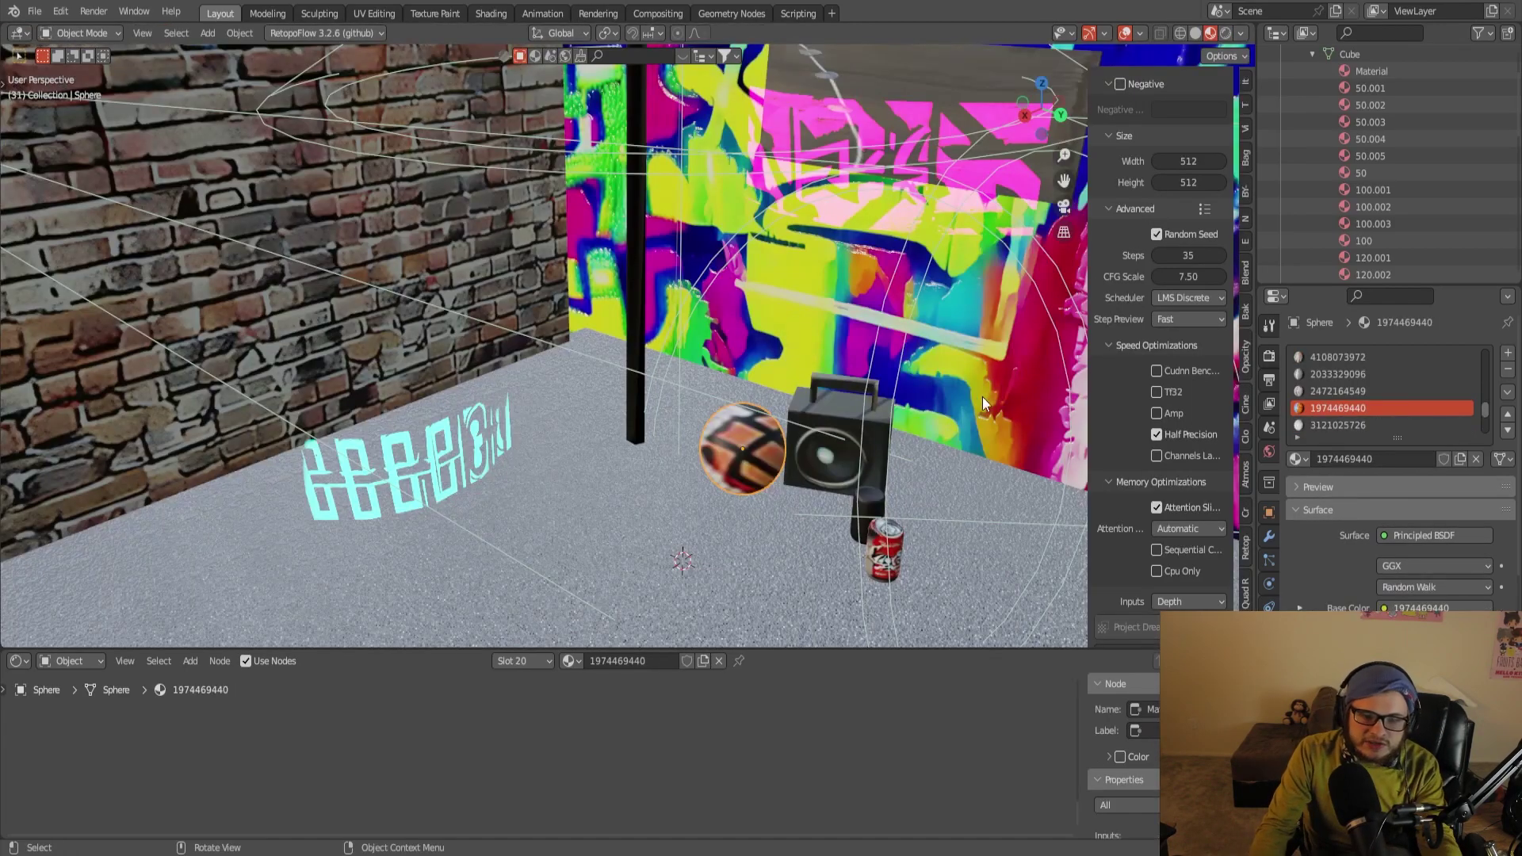
mouse_move(982, 406)
middle_mouse_down()
mouse_move(941, 427)
mouse_move(865, 402)
mouse_move(876, 383)
mouse_move(882, 418)
mouse_move(917, 431)
mouse_move(930, 415)
mouse_move(930, 442)
mouse_move(940, 421)
middle_mouse_up()
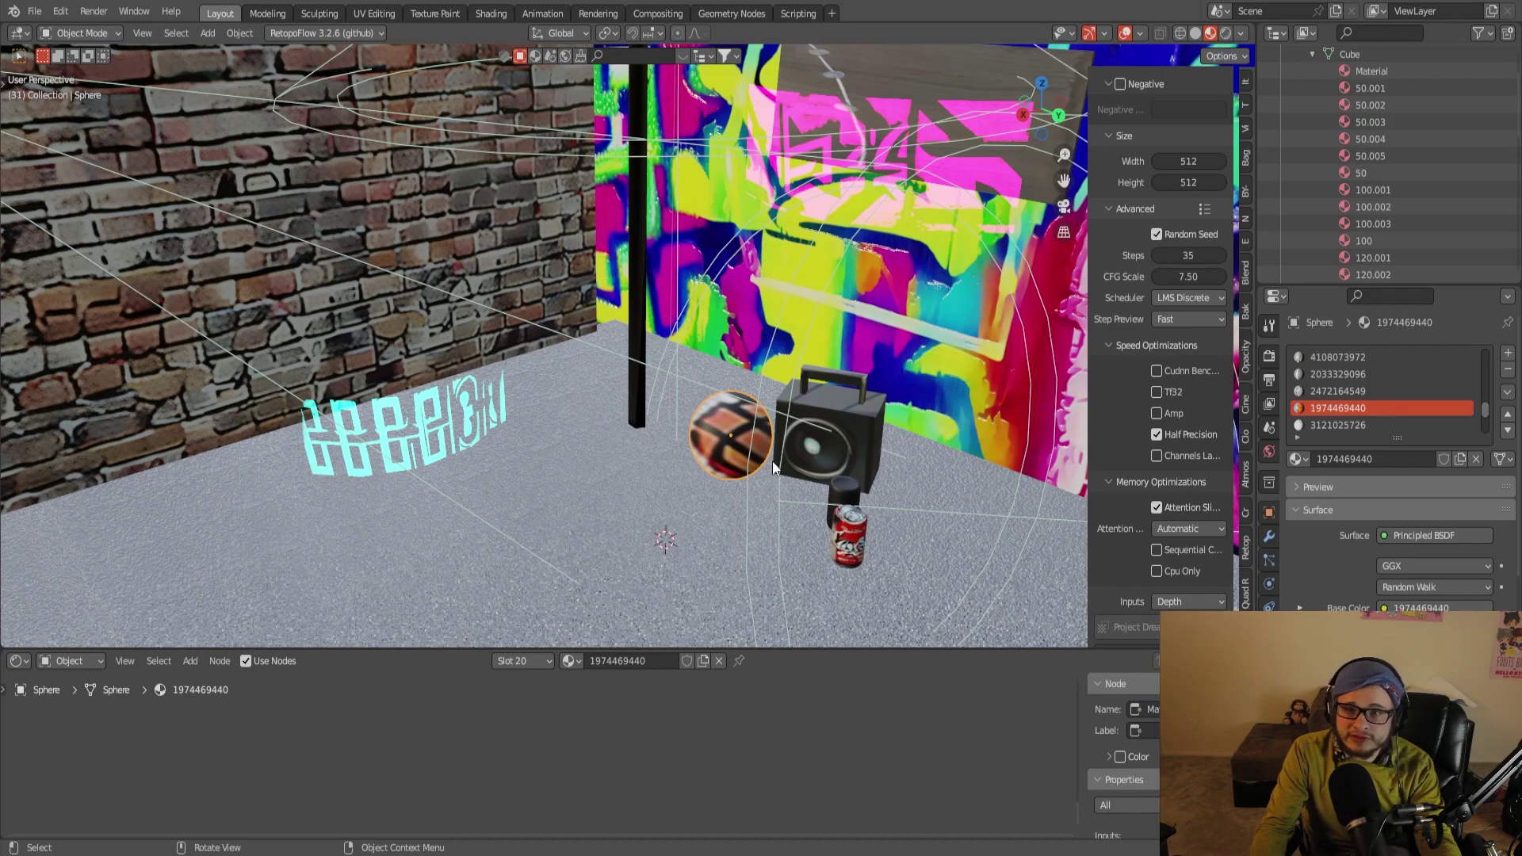
middle_click_drag(698, 445, 872, 429)
key("Tab")
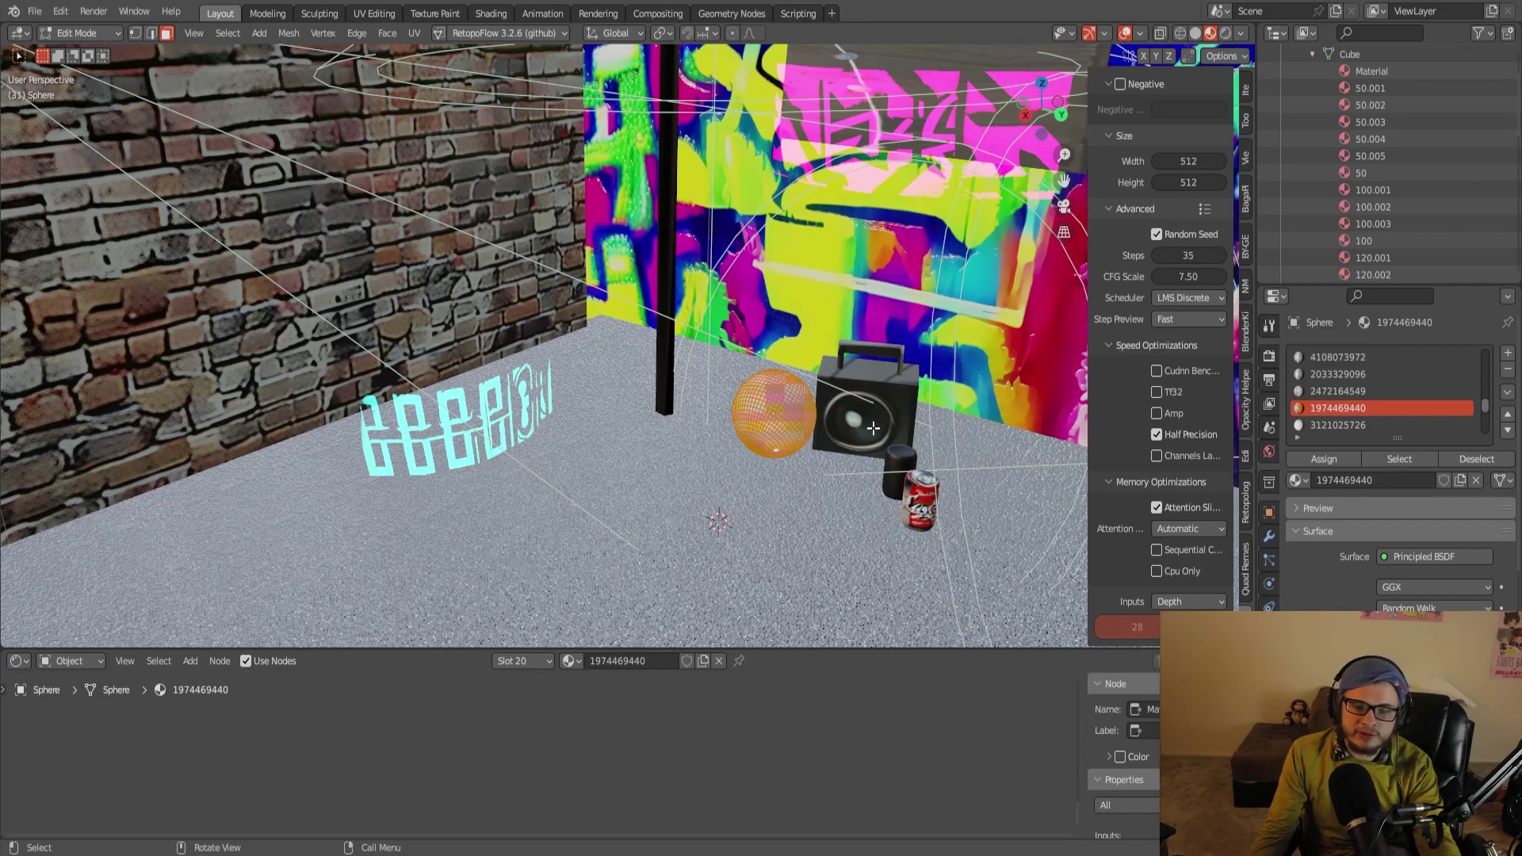
key("Tab")
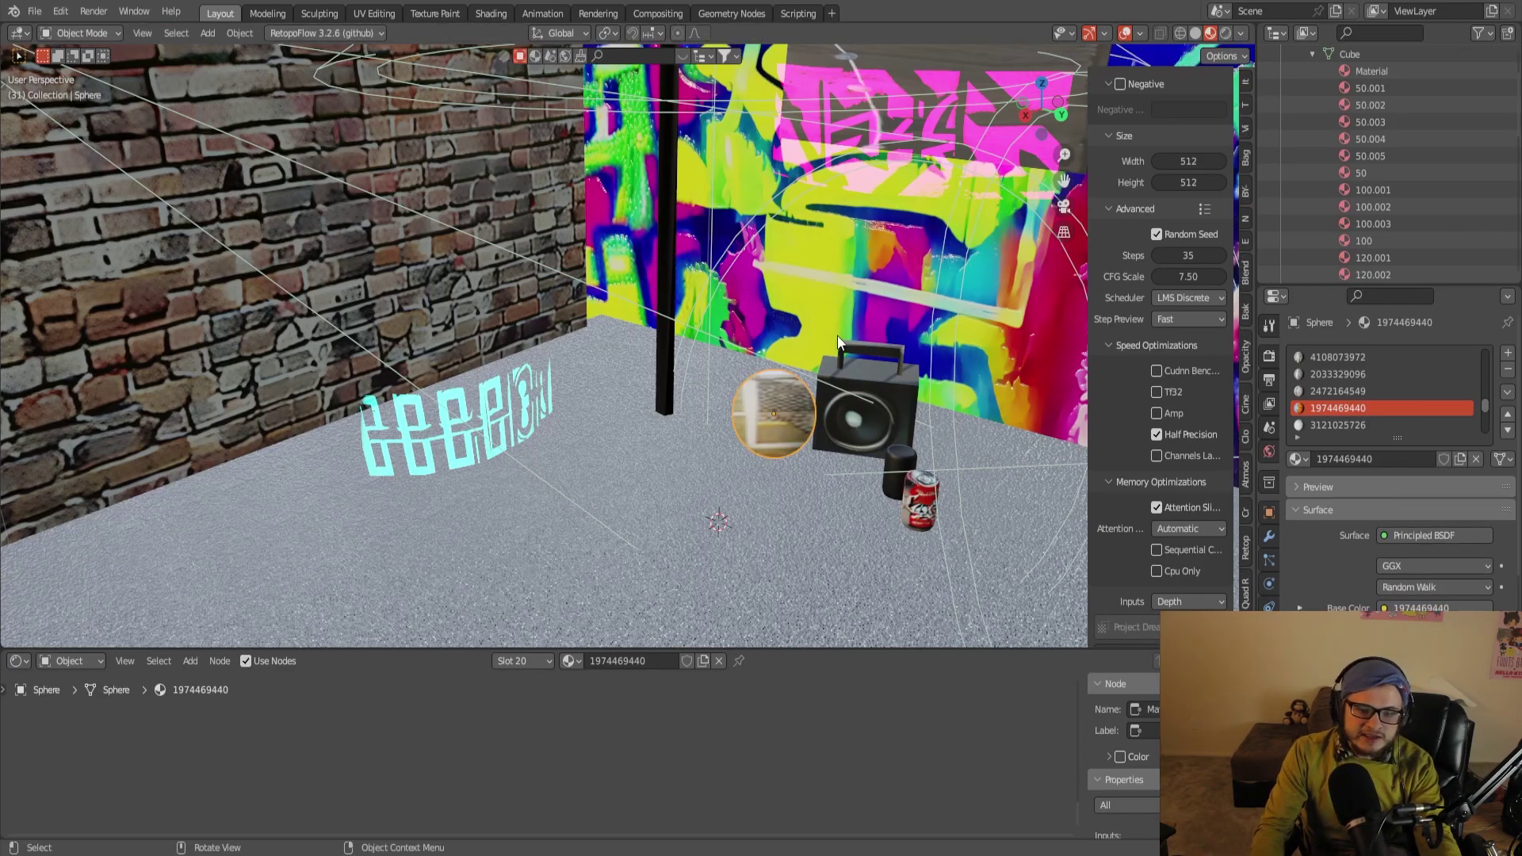
mouse_move(838, 335)
middle_mouse_down()
mouse_move(842, 314)
mouse_move(1224, 512)
middle_mouse_up()
key("Tab")
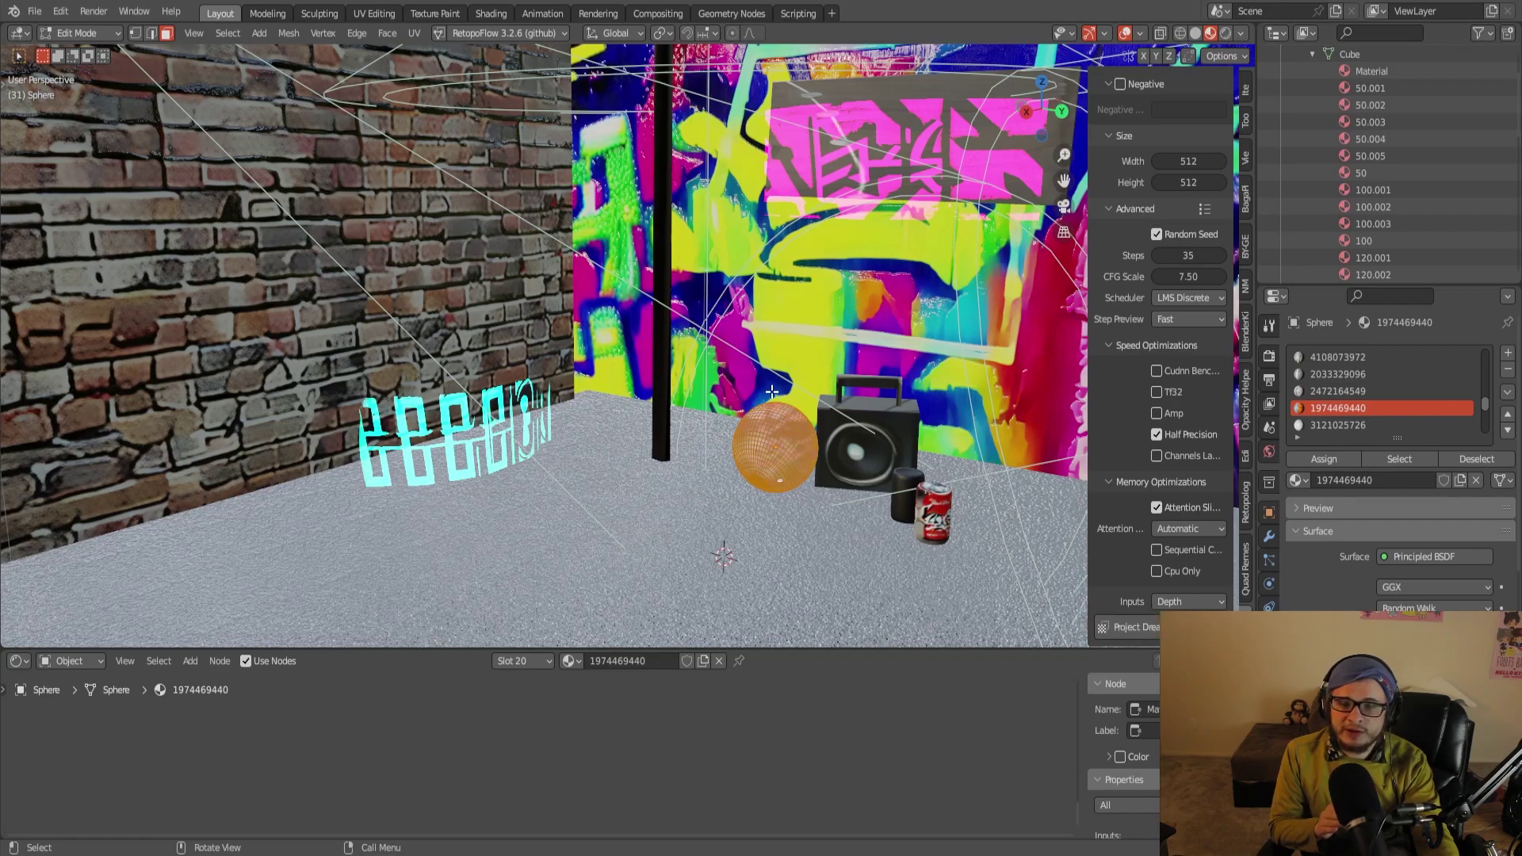
Open the finished textured alley .blend from recent files, answering the save prompt
left_click(35, 10)
mouse_move(72, 65)
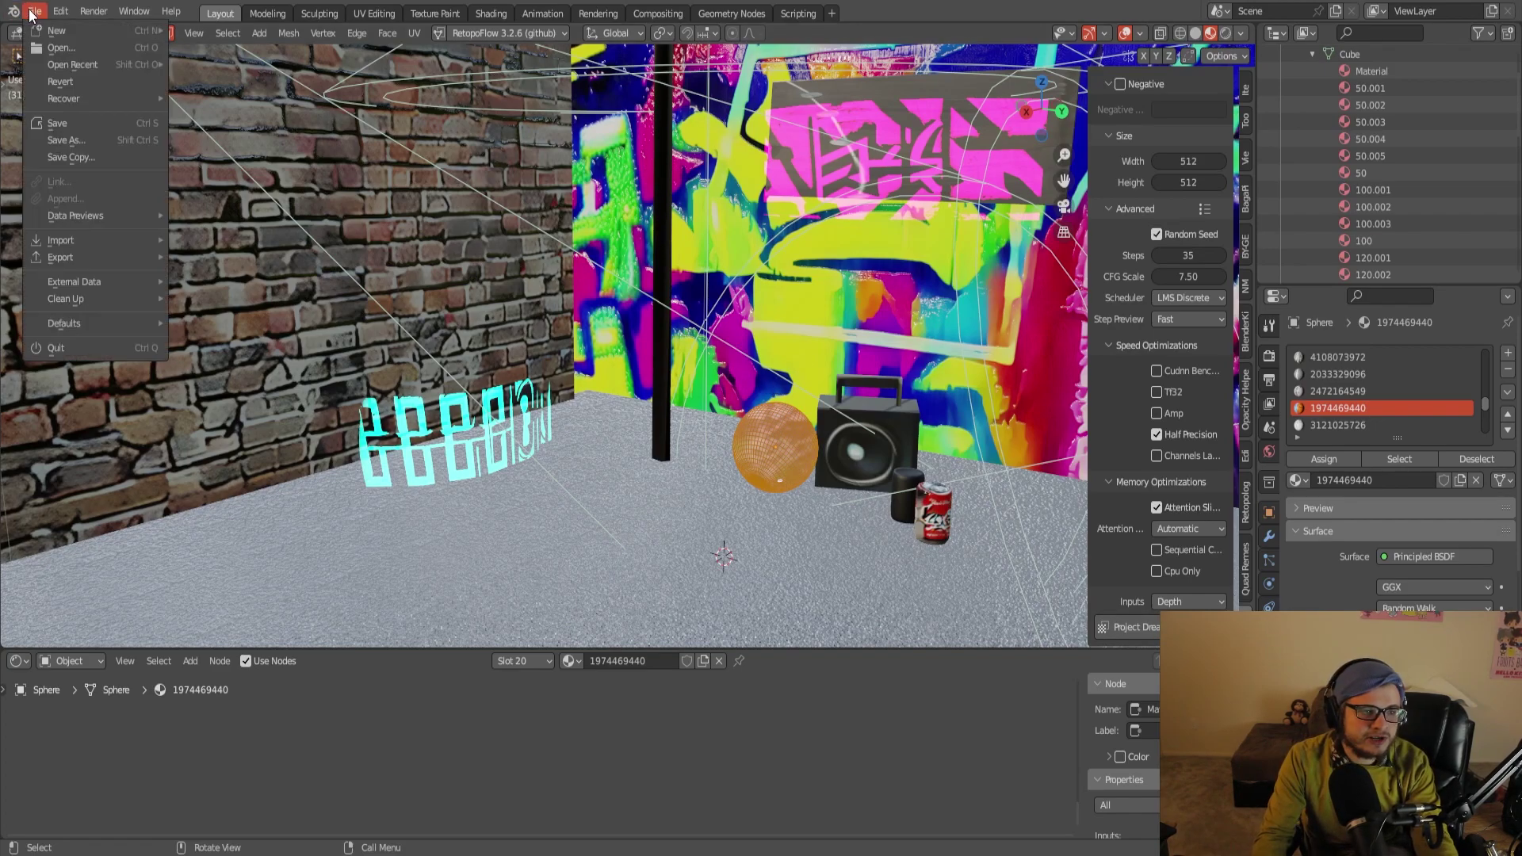
left_click(210, 81)
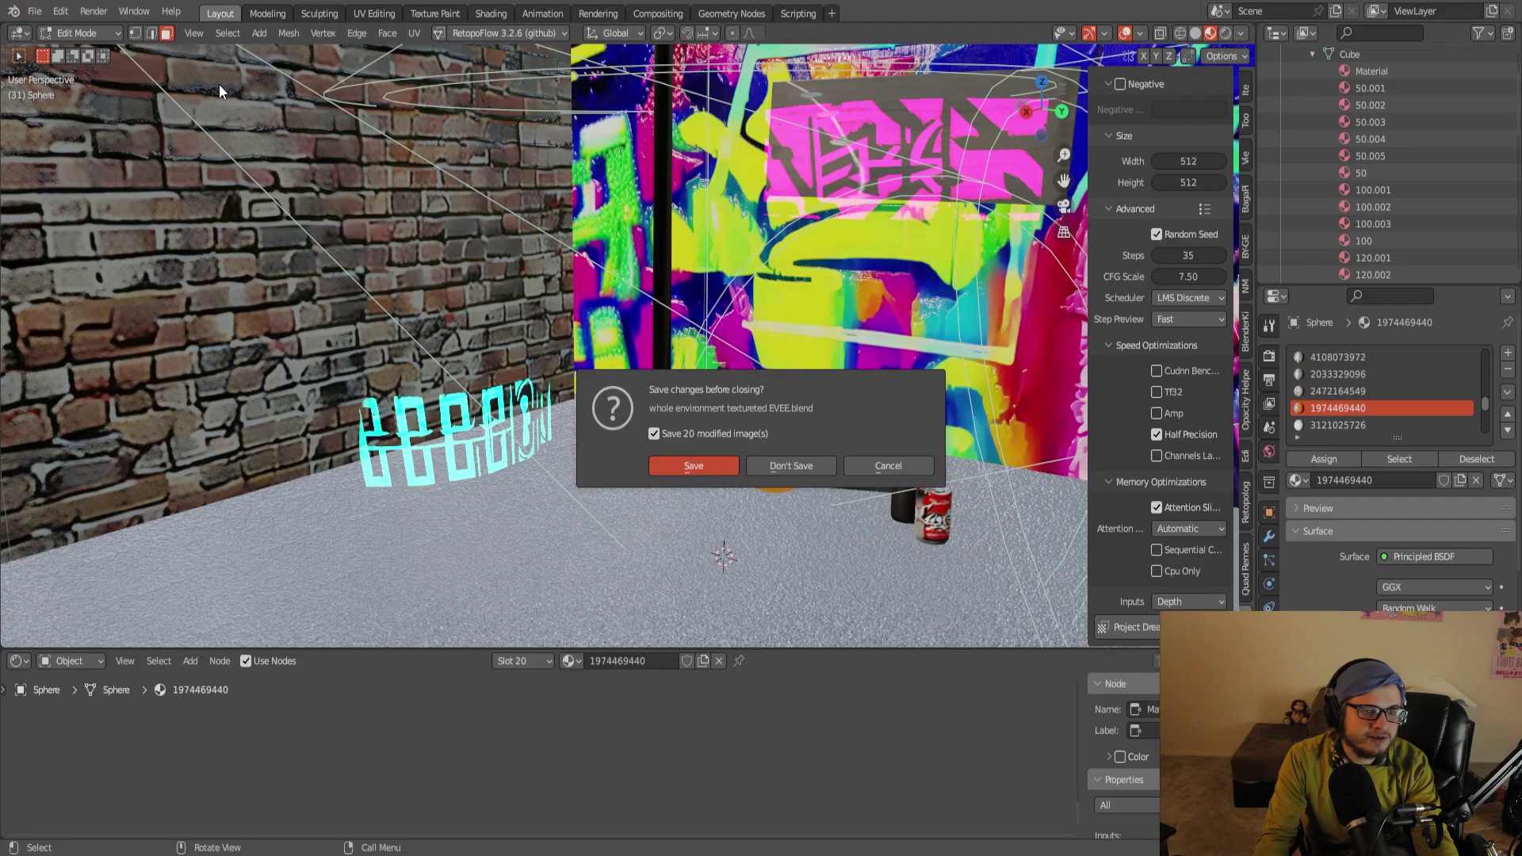
left_click(786, 466)
left_click(721, 400)
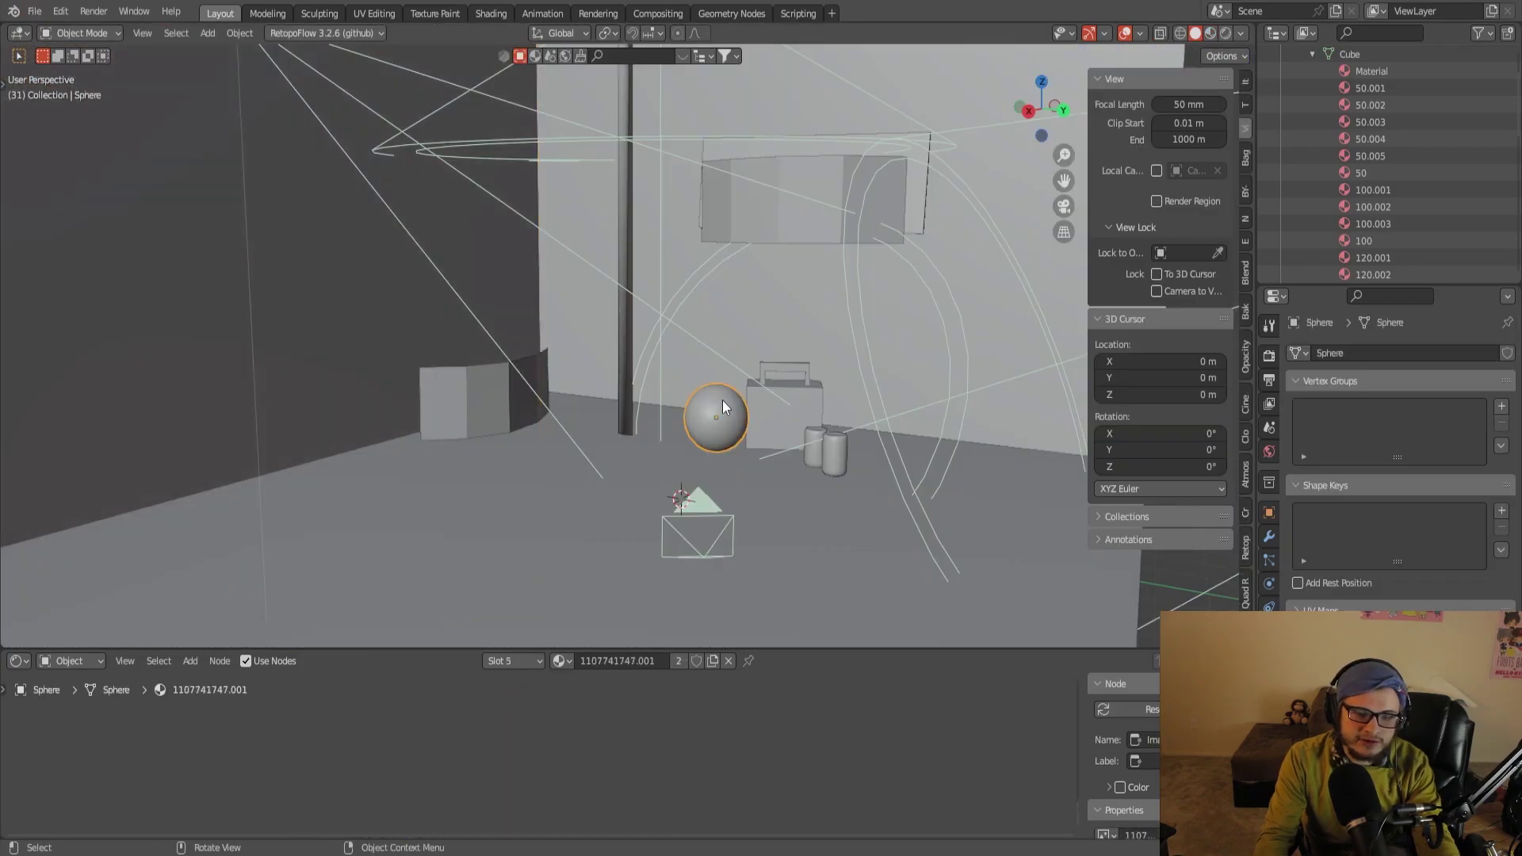
Frame the basketball and boombox in Rendered shading, then switch to the Shading workspace
left_click(1225, 32)
scroll(736, 411, "up", 5)
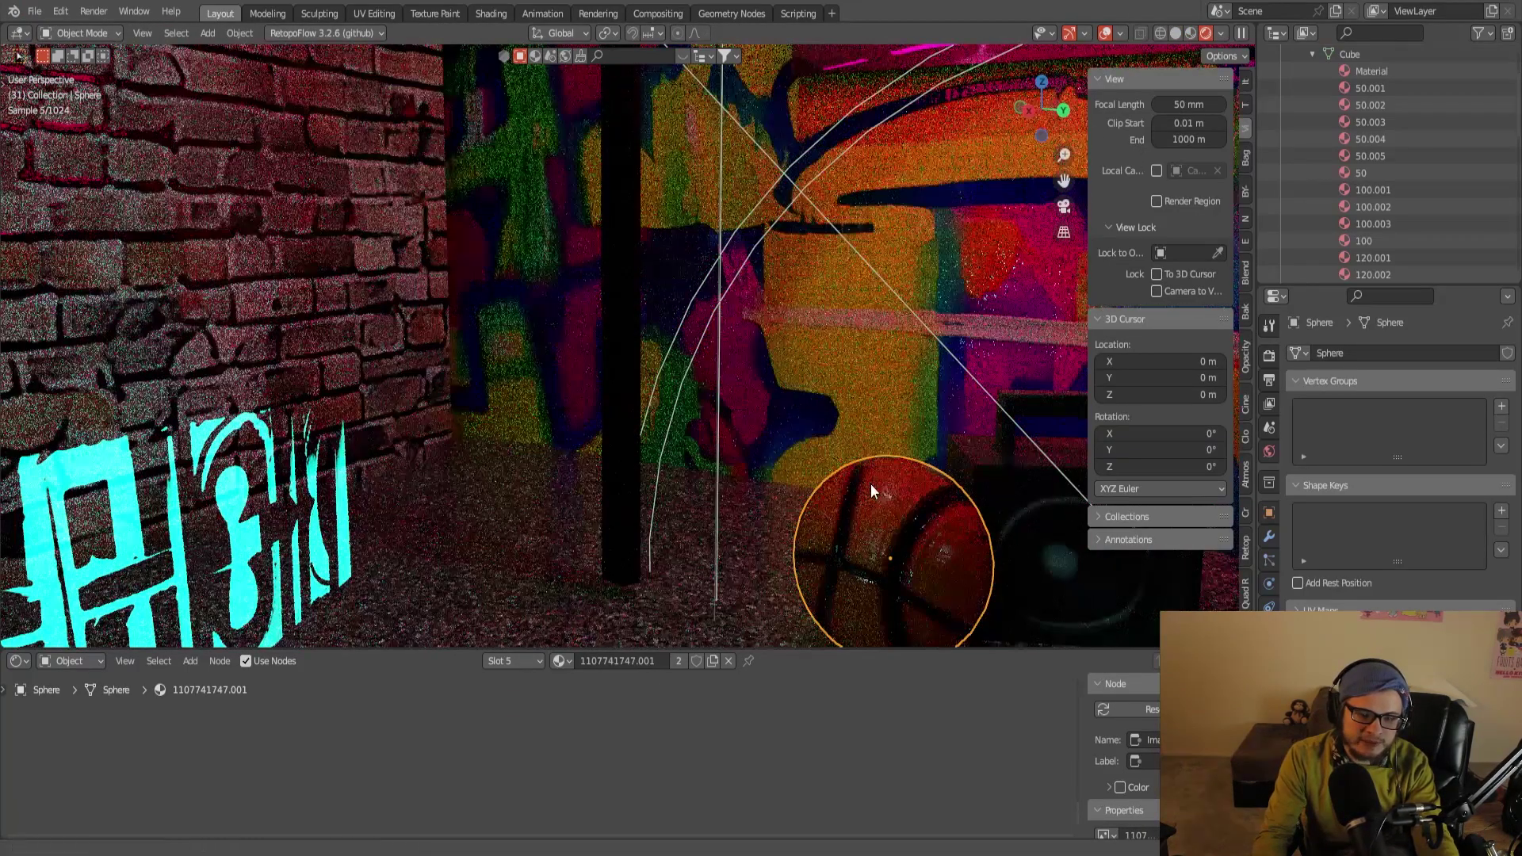
middle_click_drag(870, 484, 746, 445, "shift")
scroll(805, 491, "up", 2)
middle_click_drag(804, 491, 734, 410, "shift")
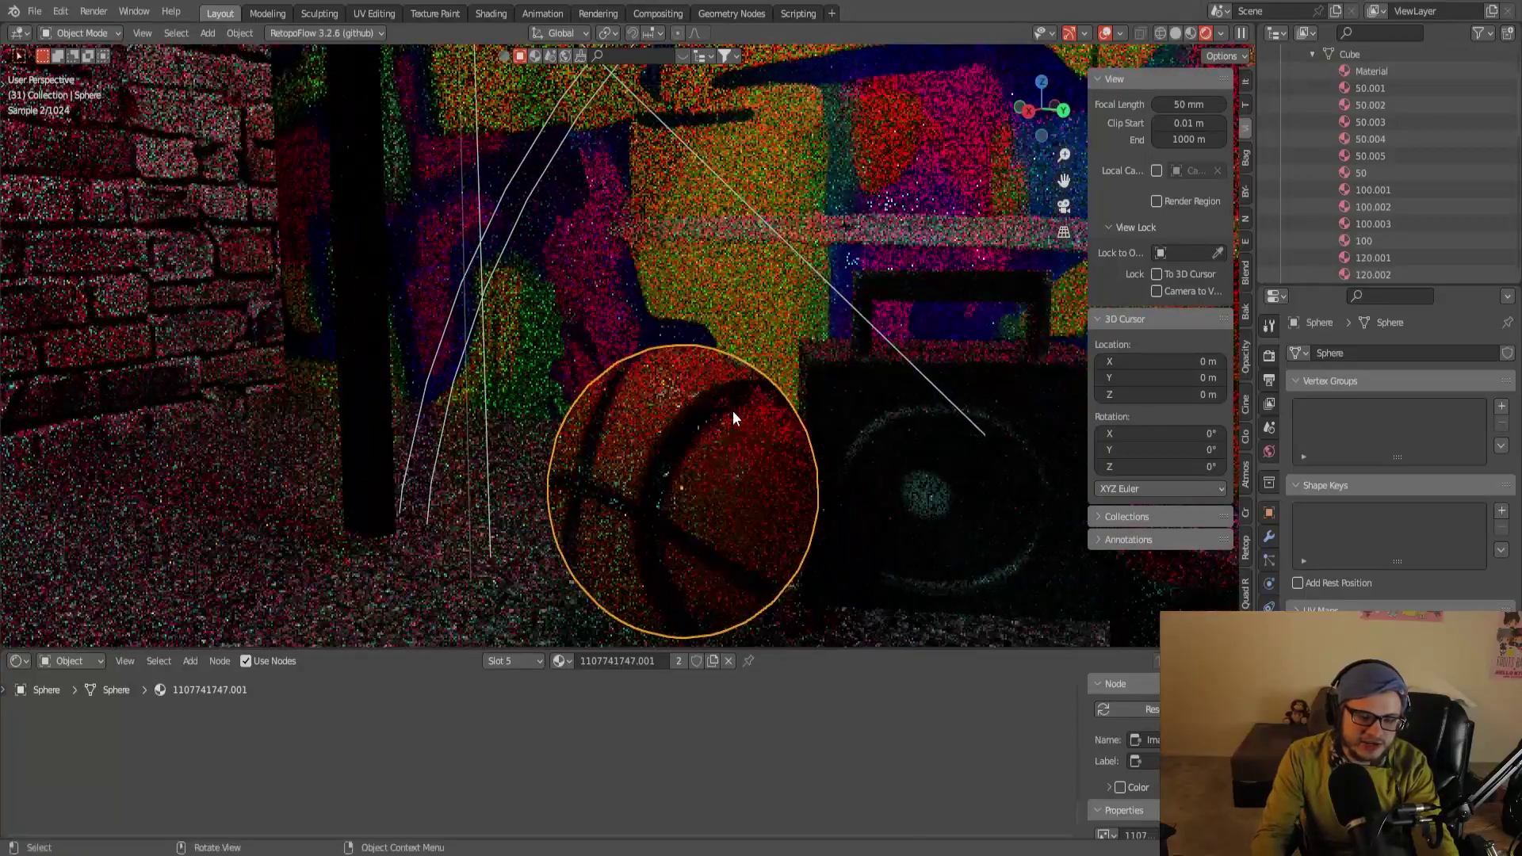
left_click(489, 14)
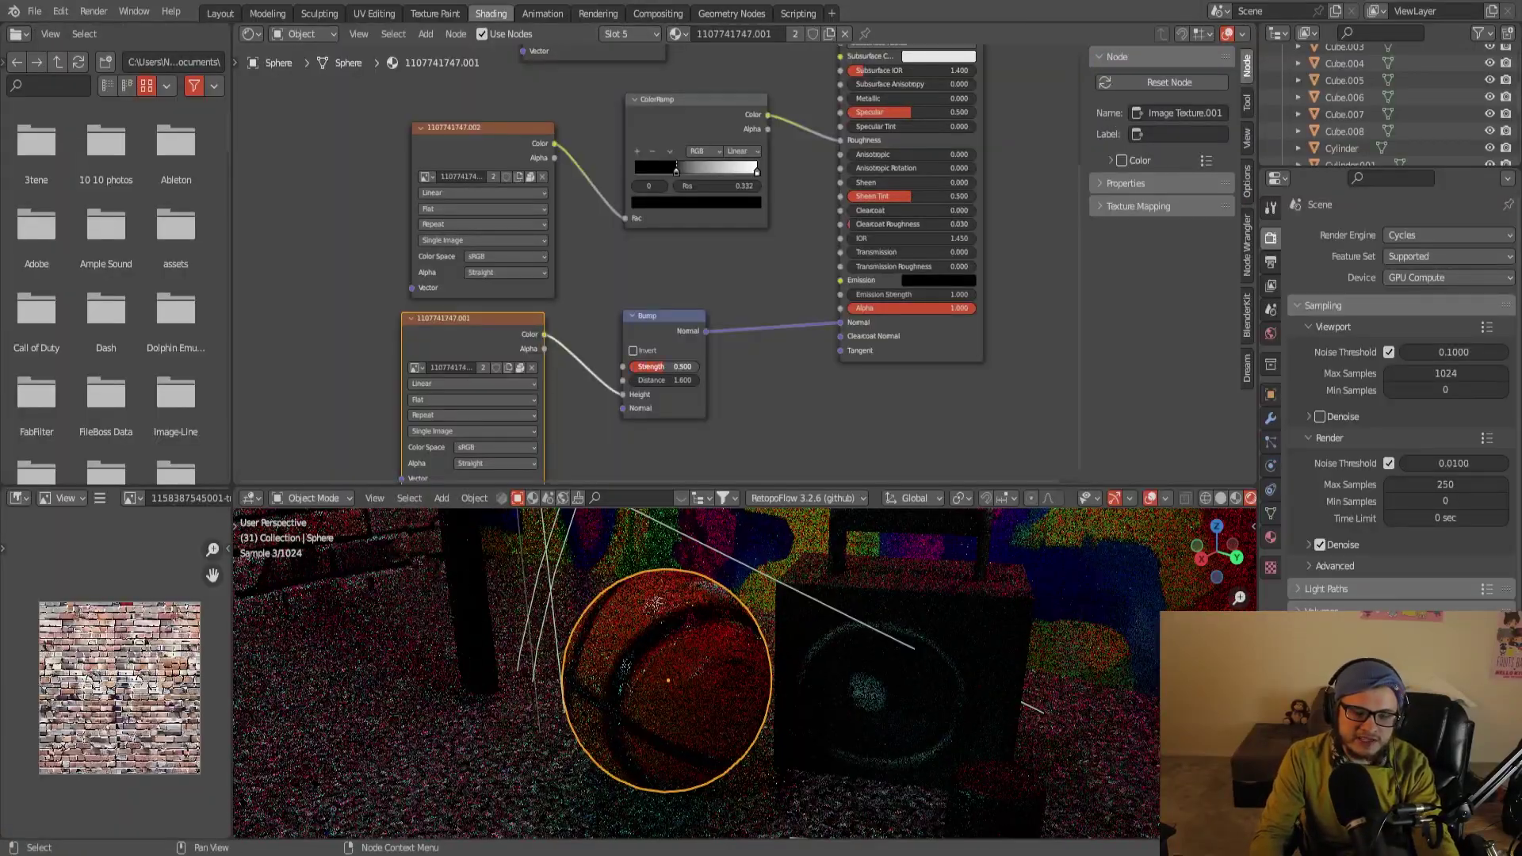
Raise the basketball's Bump strength, trying values up to 0.350, and orbit to check it
left_click_drag(662, 367, 702, 367)
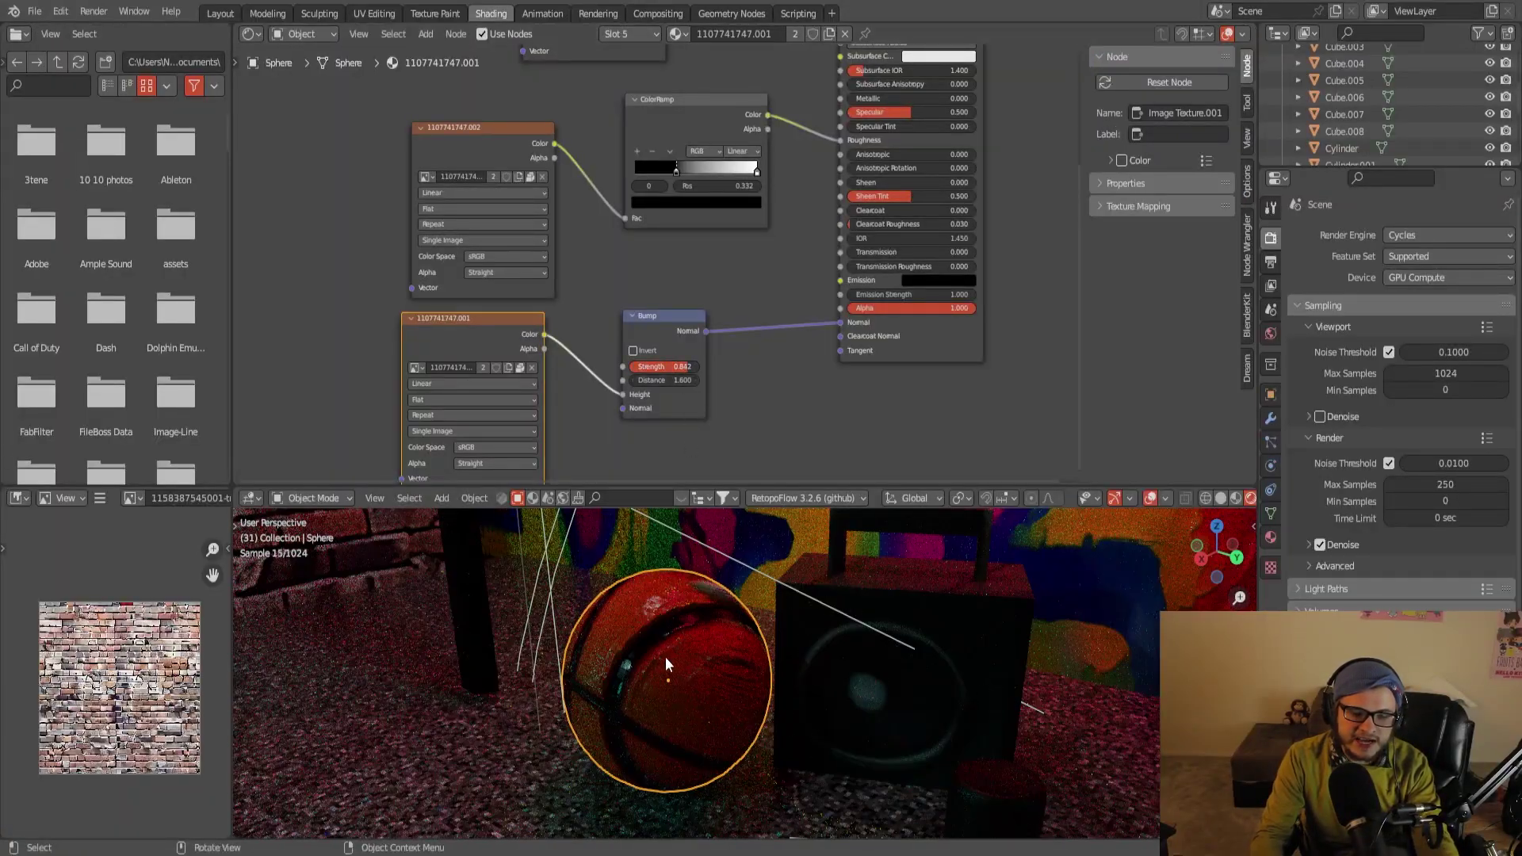
scroll(656, 650, "up", 3)
scroll(656, 650, "up", 2)
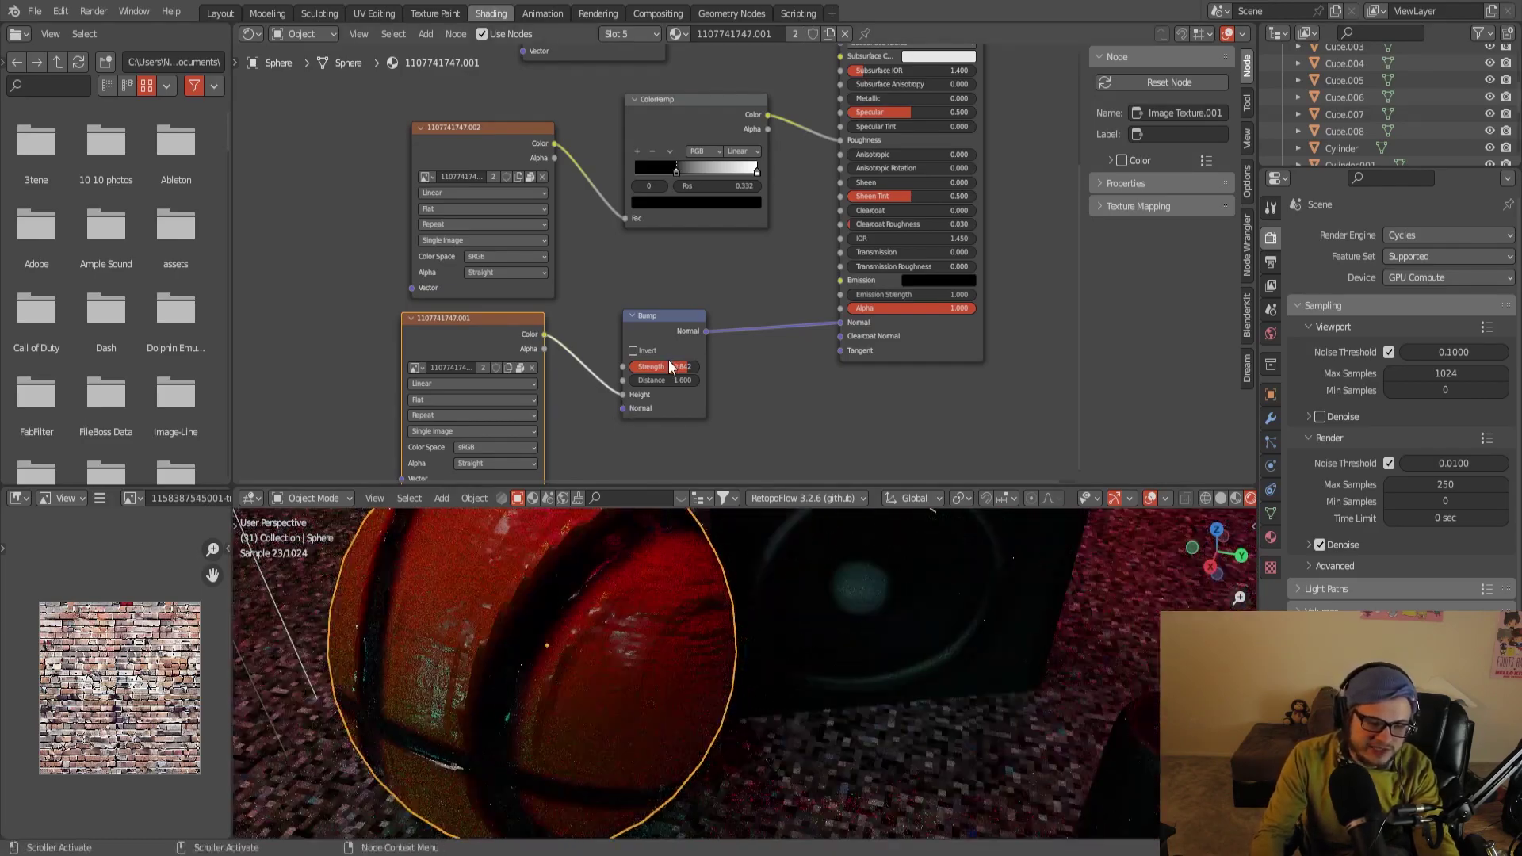
mouse_move(666, 367)
left_mouse_down()
mouse_move(702, 366)
mouse_move(631, 366)
mouse_move(690, 367)
left_mouse_up()
scroll(710, 643, "down", 5)
mouse_move(710, 644)
middle_mouse_down()
mouse_move(859, 632)
mouse_move(653, 624)
middle_mouse_up()
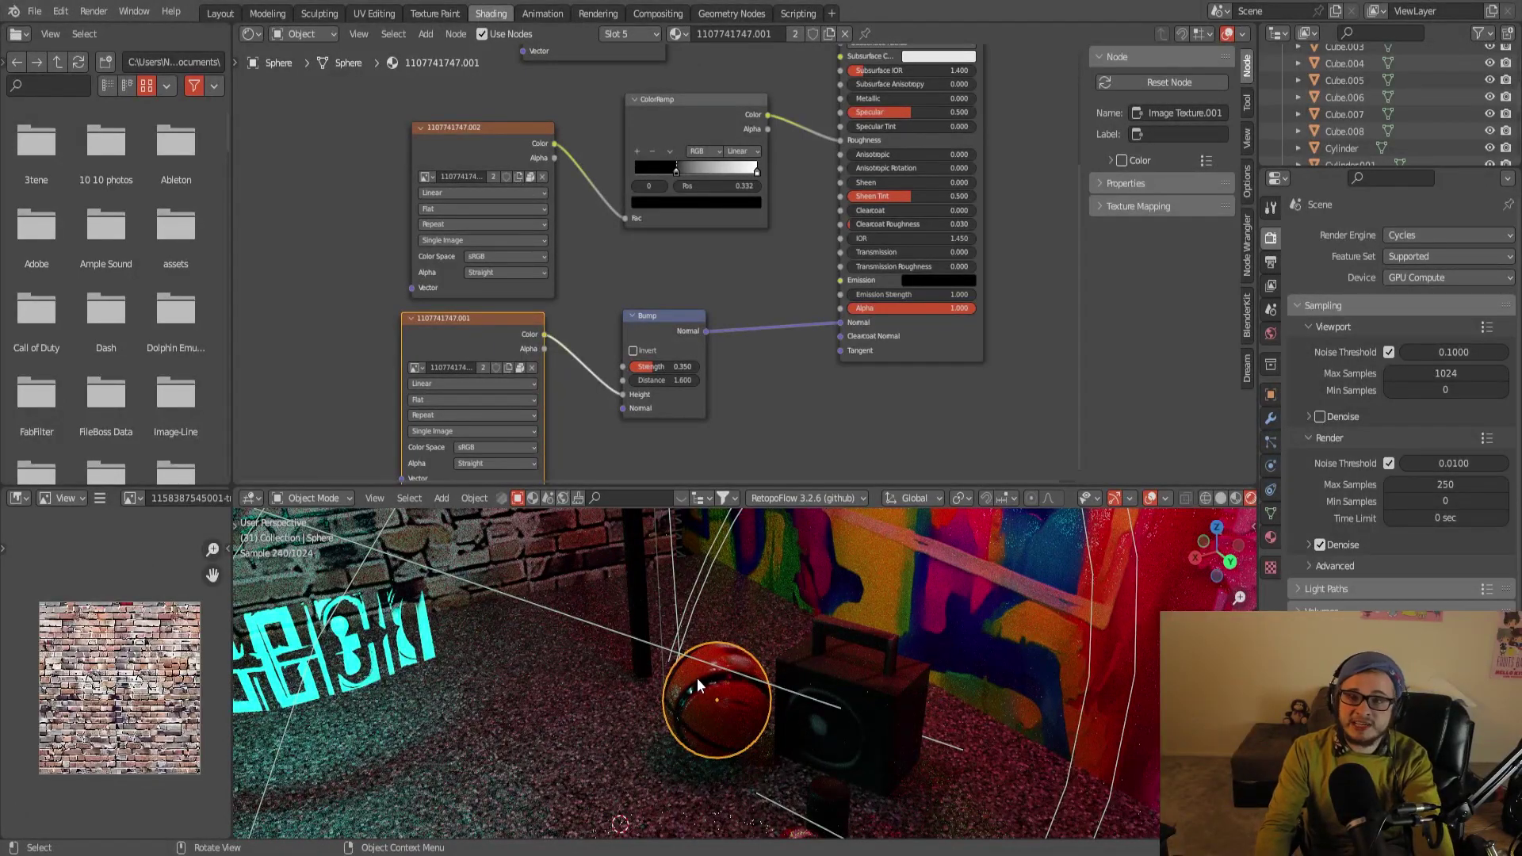
scroll(696, 679, "up", 3)
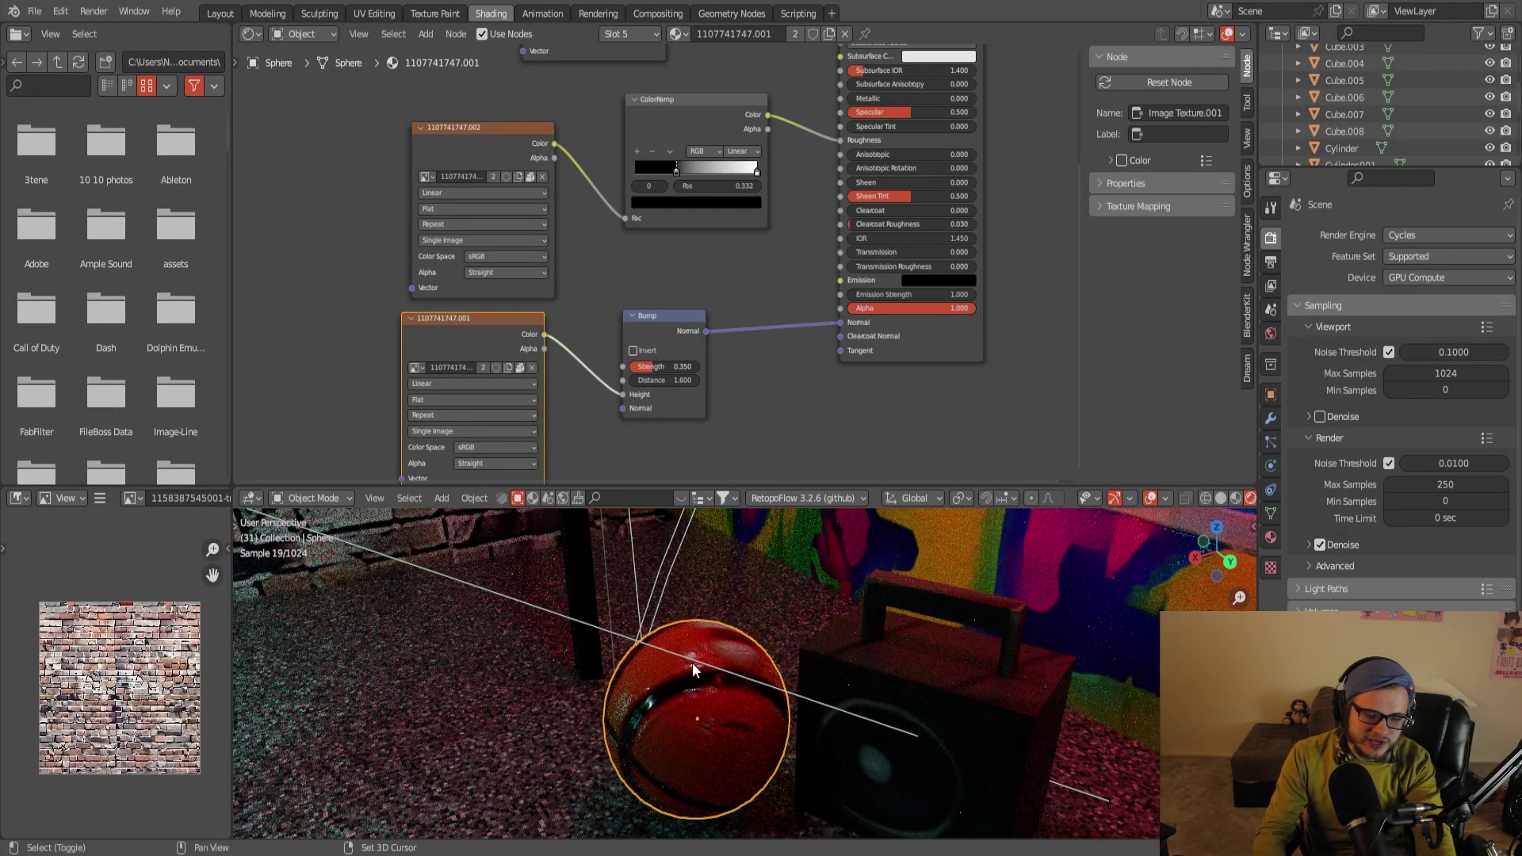
middle_click_drag(696, 642, 730, 619)
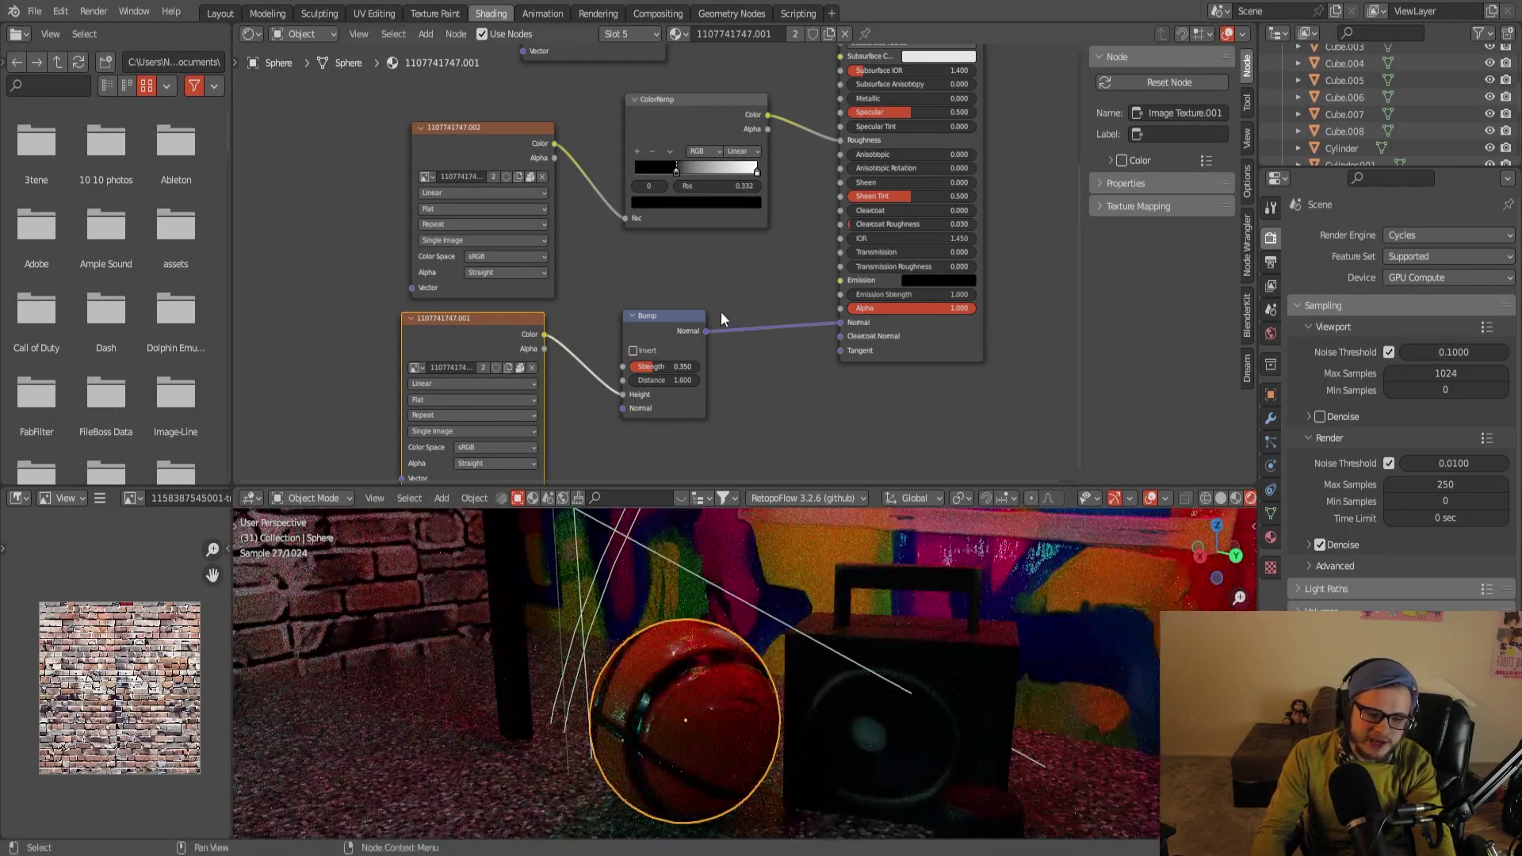
scroll(724, 407, "up", 1)
scroll(719, 399, "up", 1)
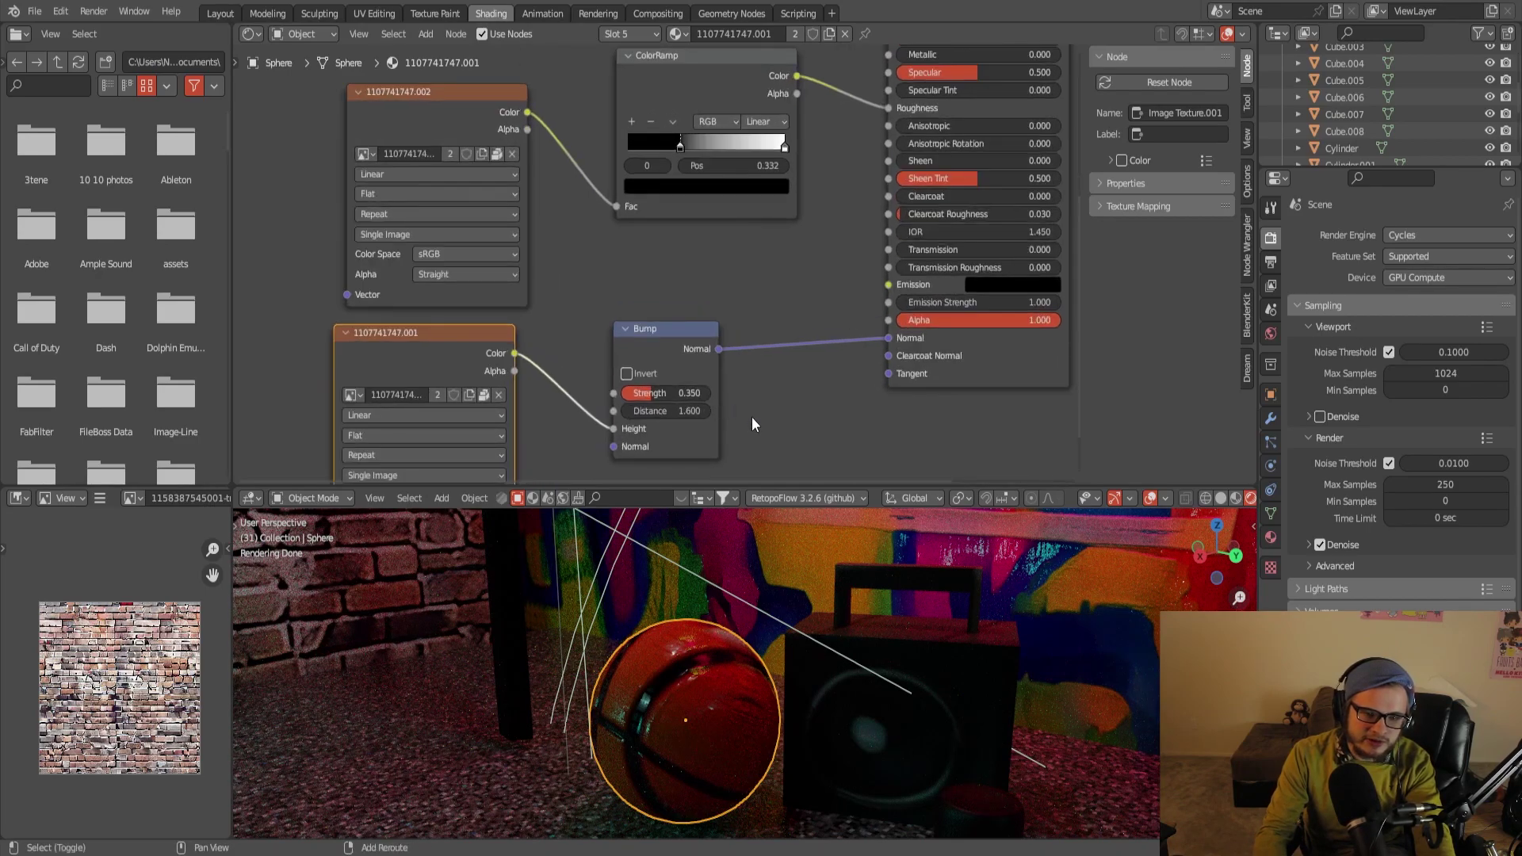
scroll(751, 417, "up", 2)
Reset Bump strength to 0, raise it to 0.442, and orbit to view the relief
middle_click_drag(757, 424, 722, 254)
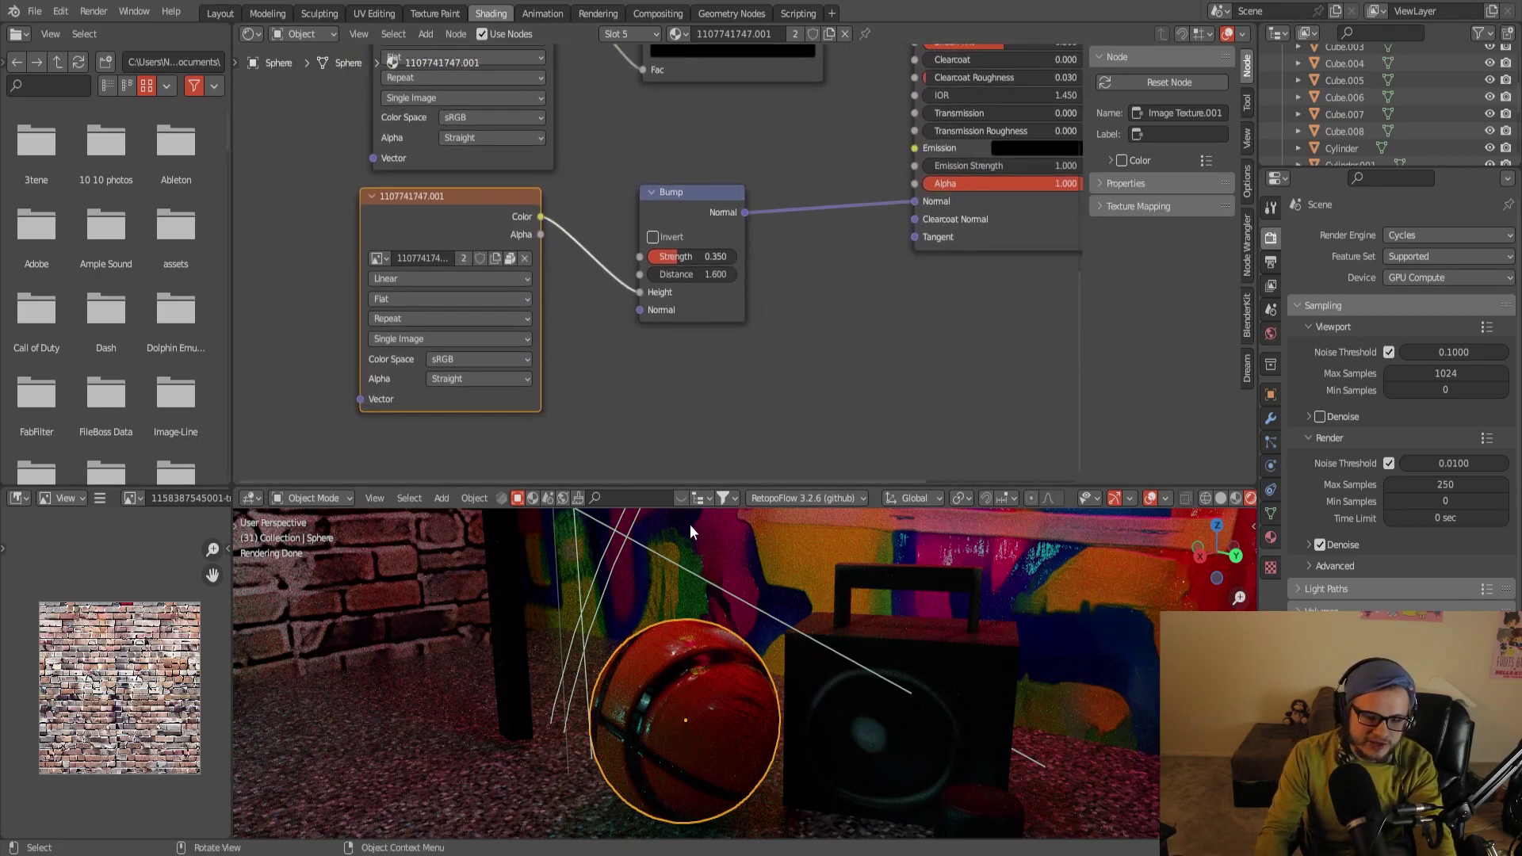
left_click_drag(702, 255, 595, 256)
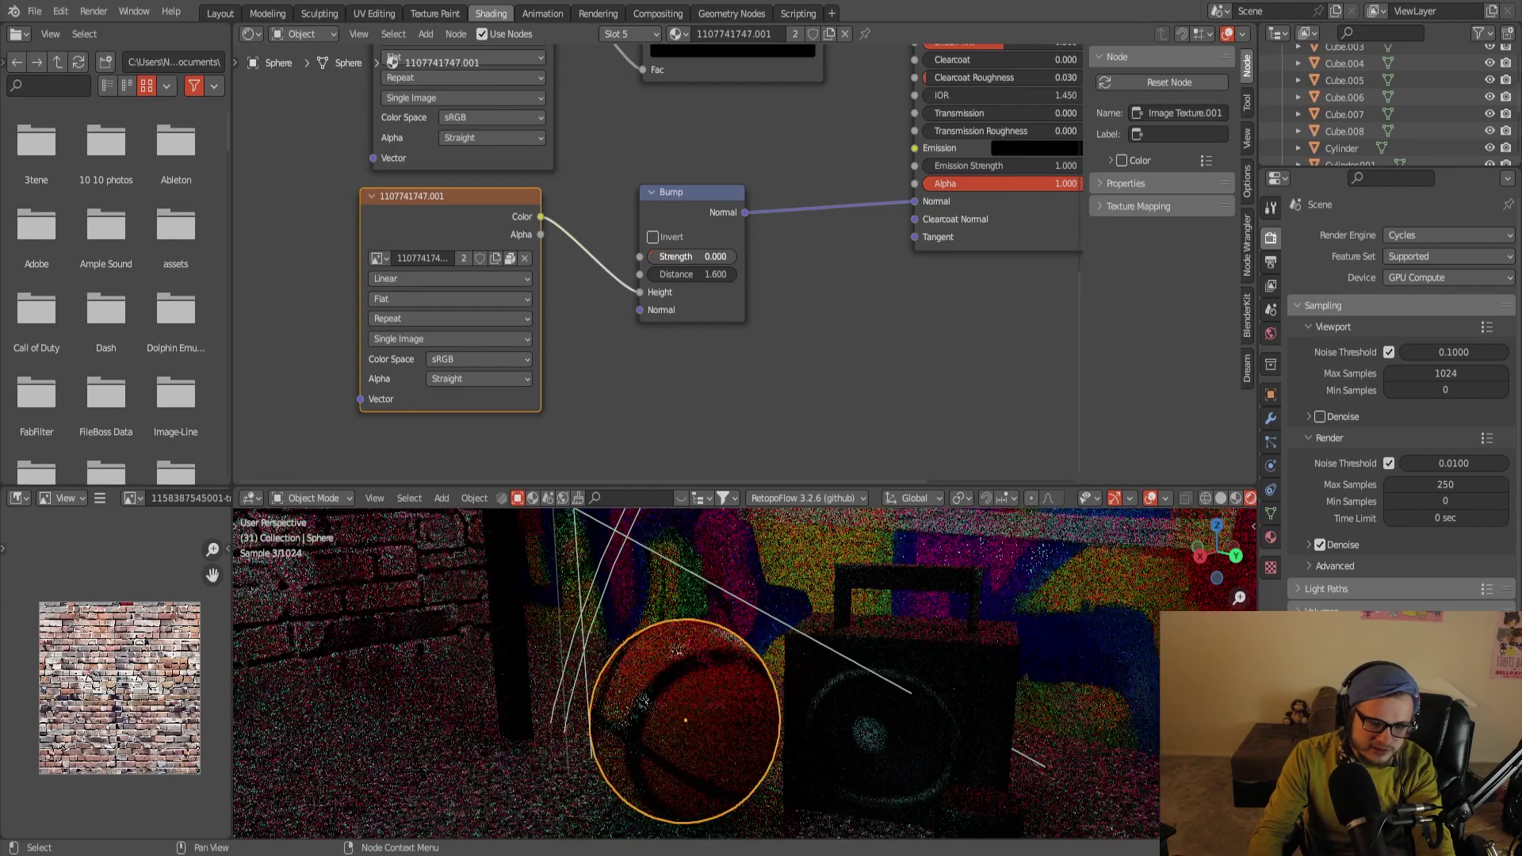
scroll(653, 672, "up", 2)
middle_click_drag(648, 696, 726, 555)
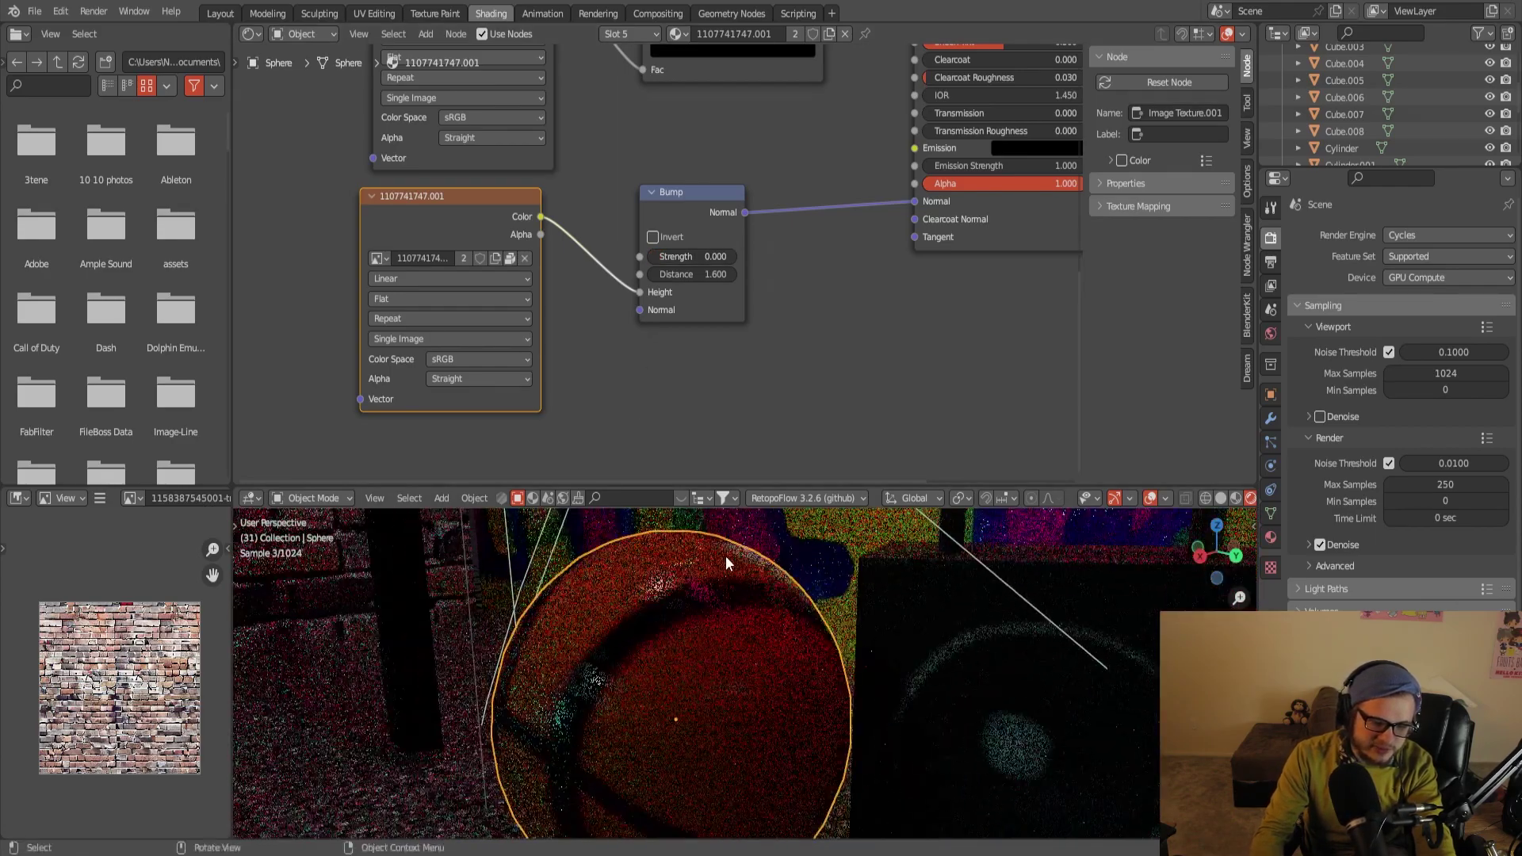
left_click_drag(674, 251, 712, 251)
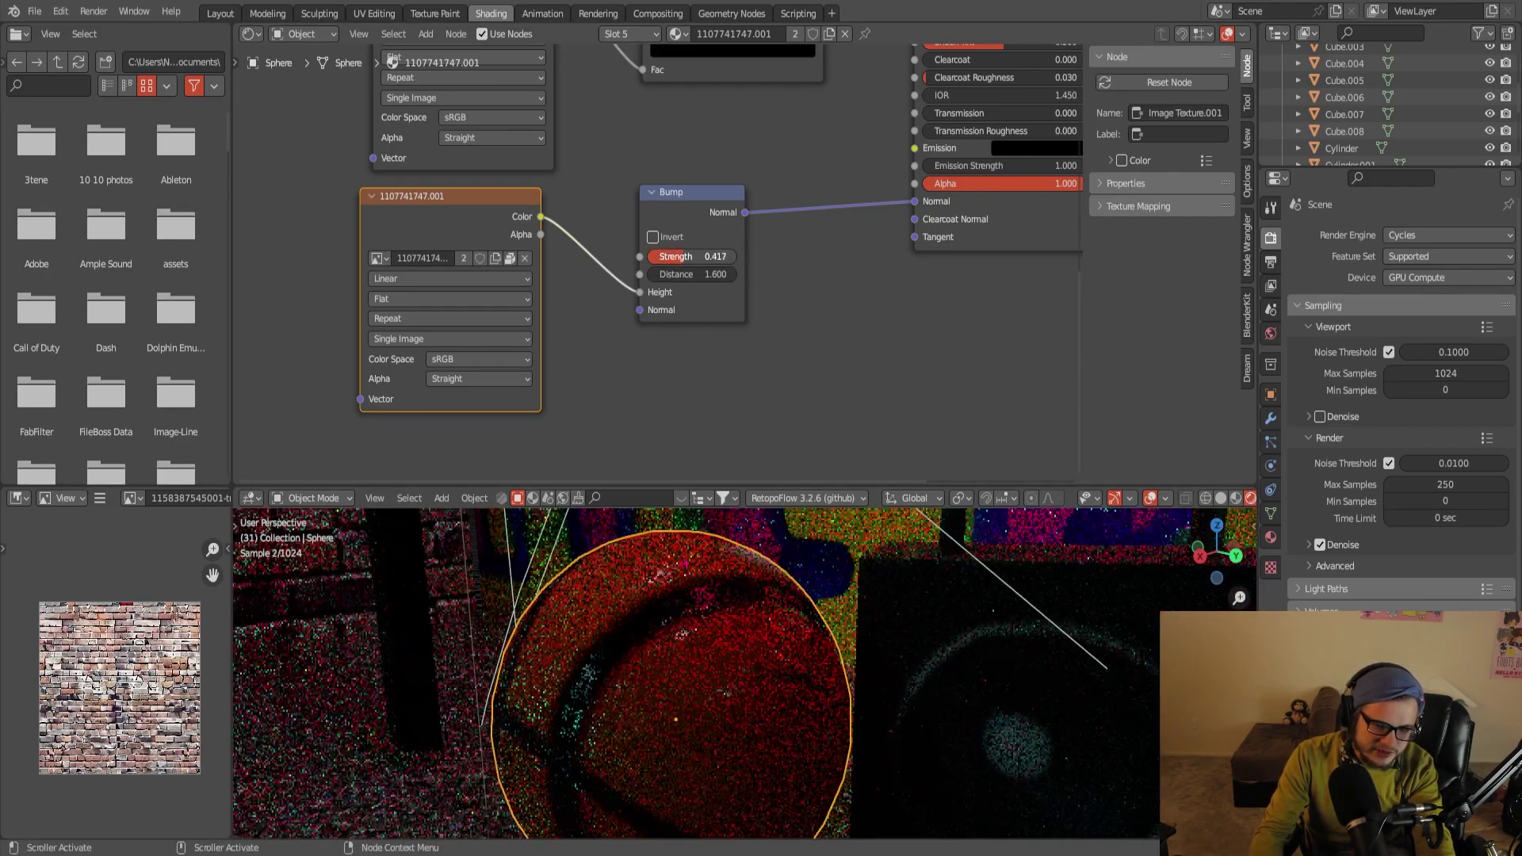
middle_click_drag(641, 658, 629, 650)
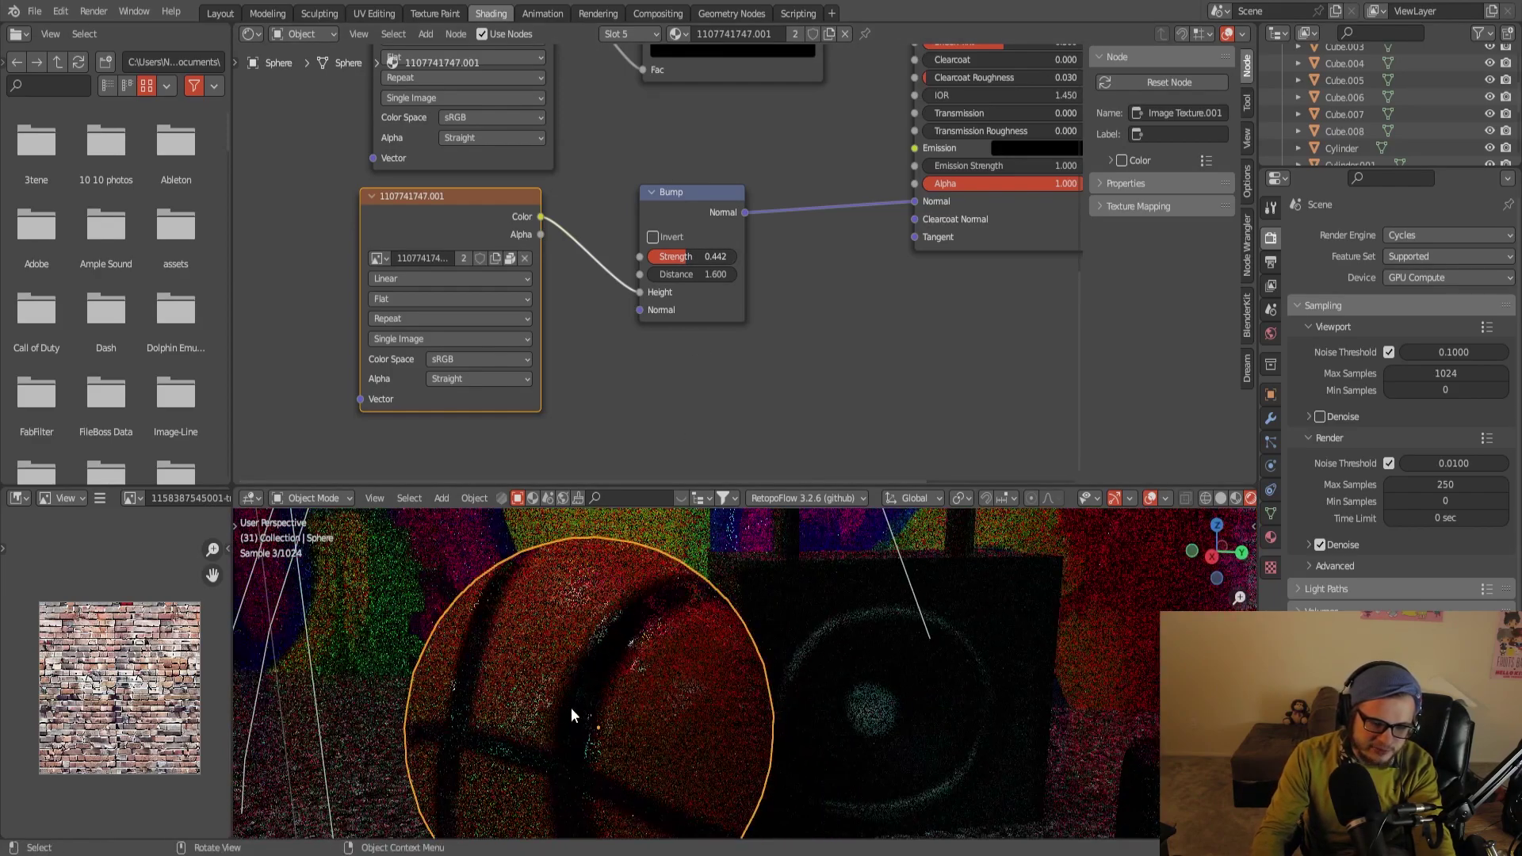
mouse_move(504, 585)
middle_mouse_down()
mouse_move(603, 643)
mouse_move(597, 585)
mouse_move(617, 605)
mouse_move(694, 604)
mouse_move(692, 709)
mouse_move(661, 581)
mouse_move(736, 589)
mouse_move(655, 581)
mouse_move(703, 618)
middle_mouse_up()
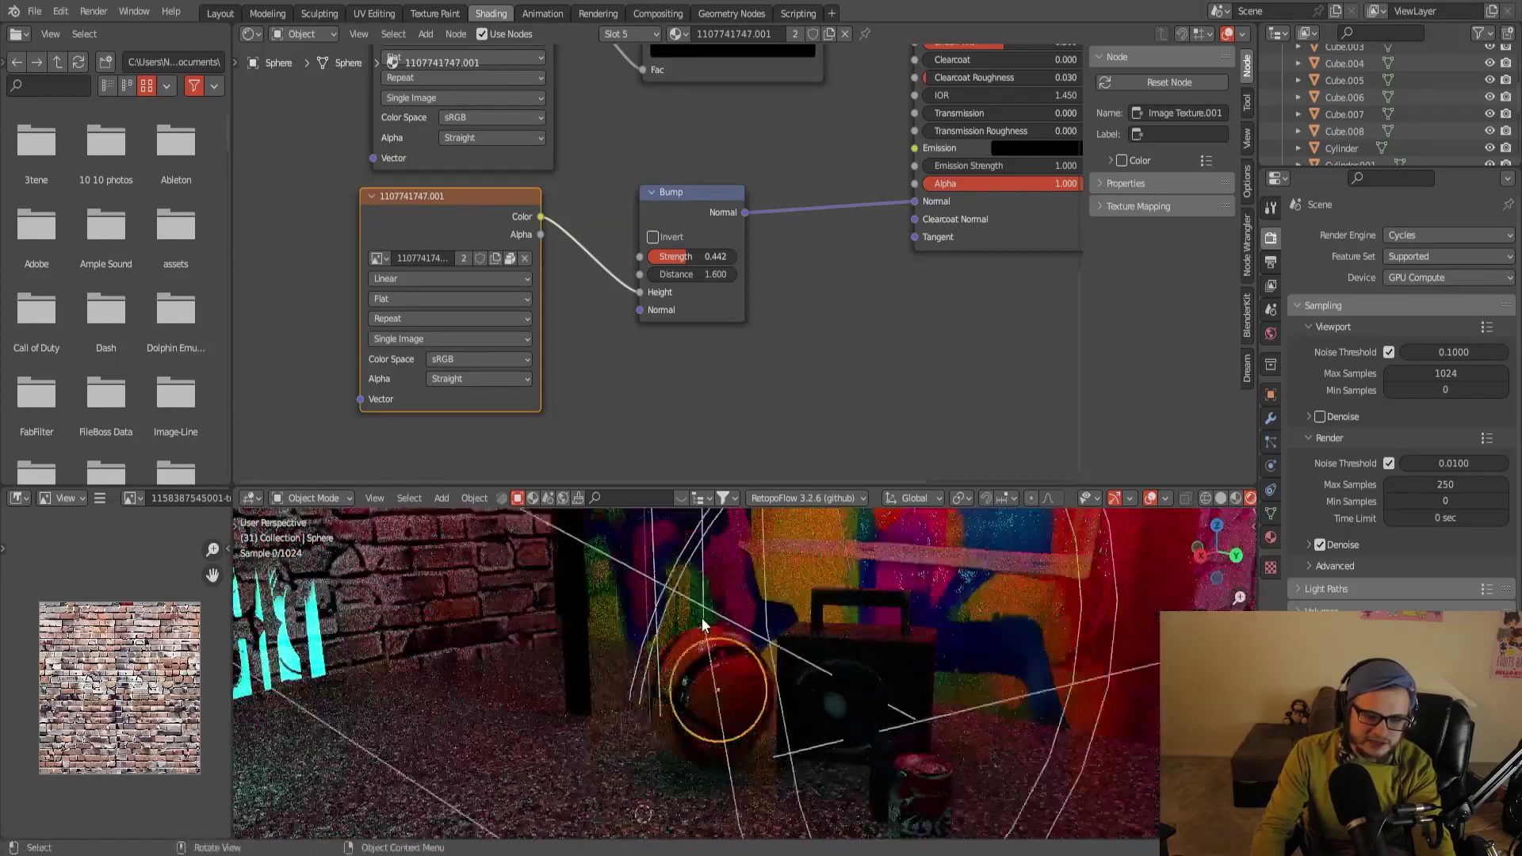
mouse_move(539, 267)
middle_mouse_down()
mouse_move(599, 410)
mouse_move(619, 412)
middle_mouse_up()
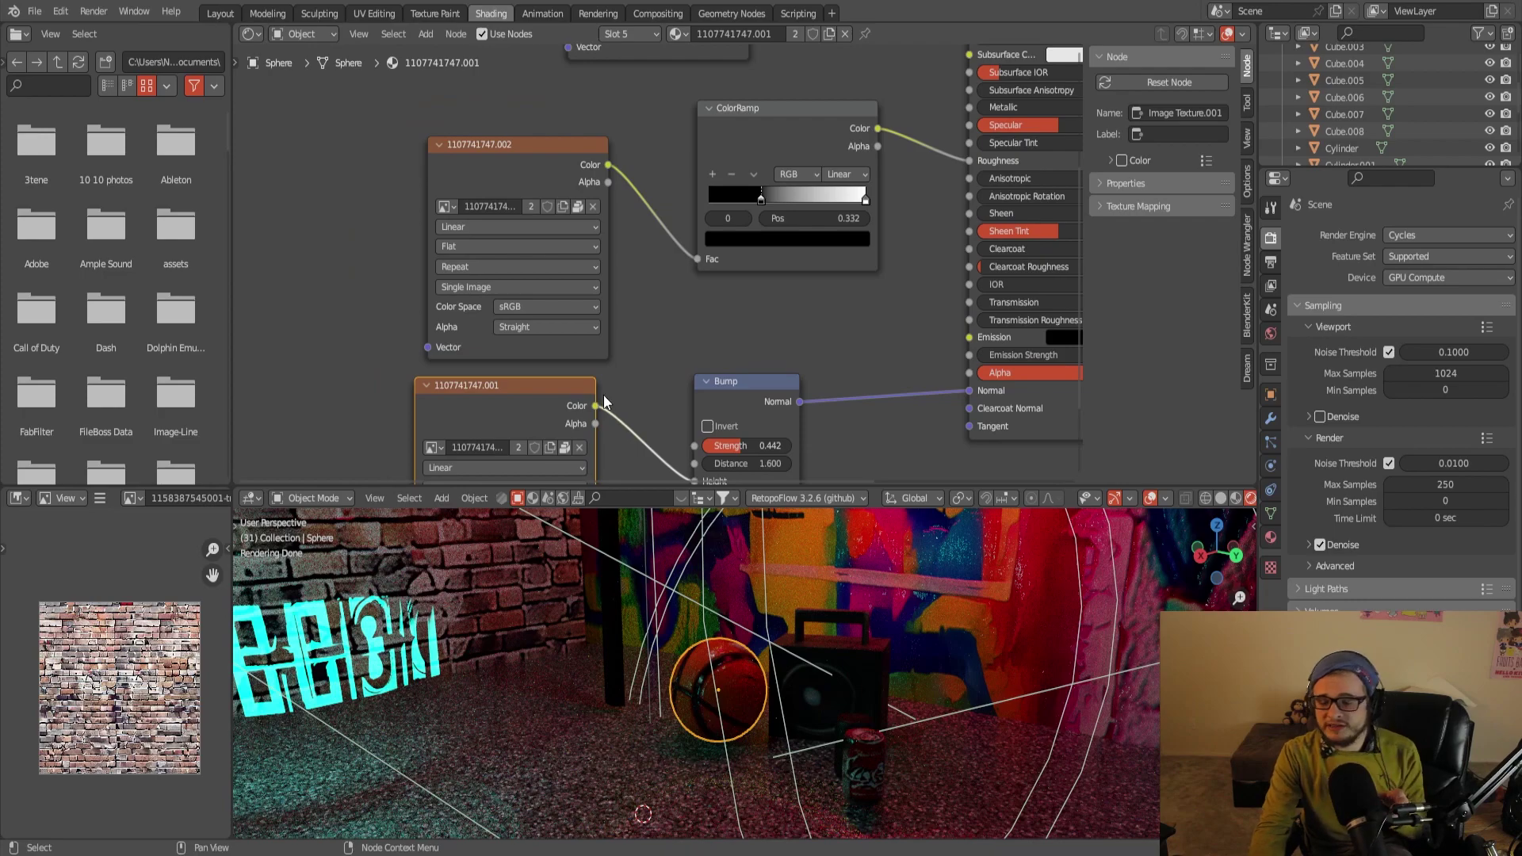
left_click(506, 191)
scroll(843, 334, "down", 3)
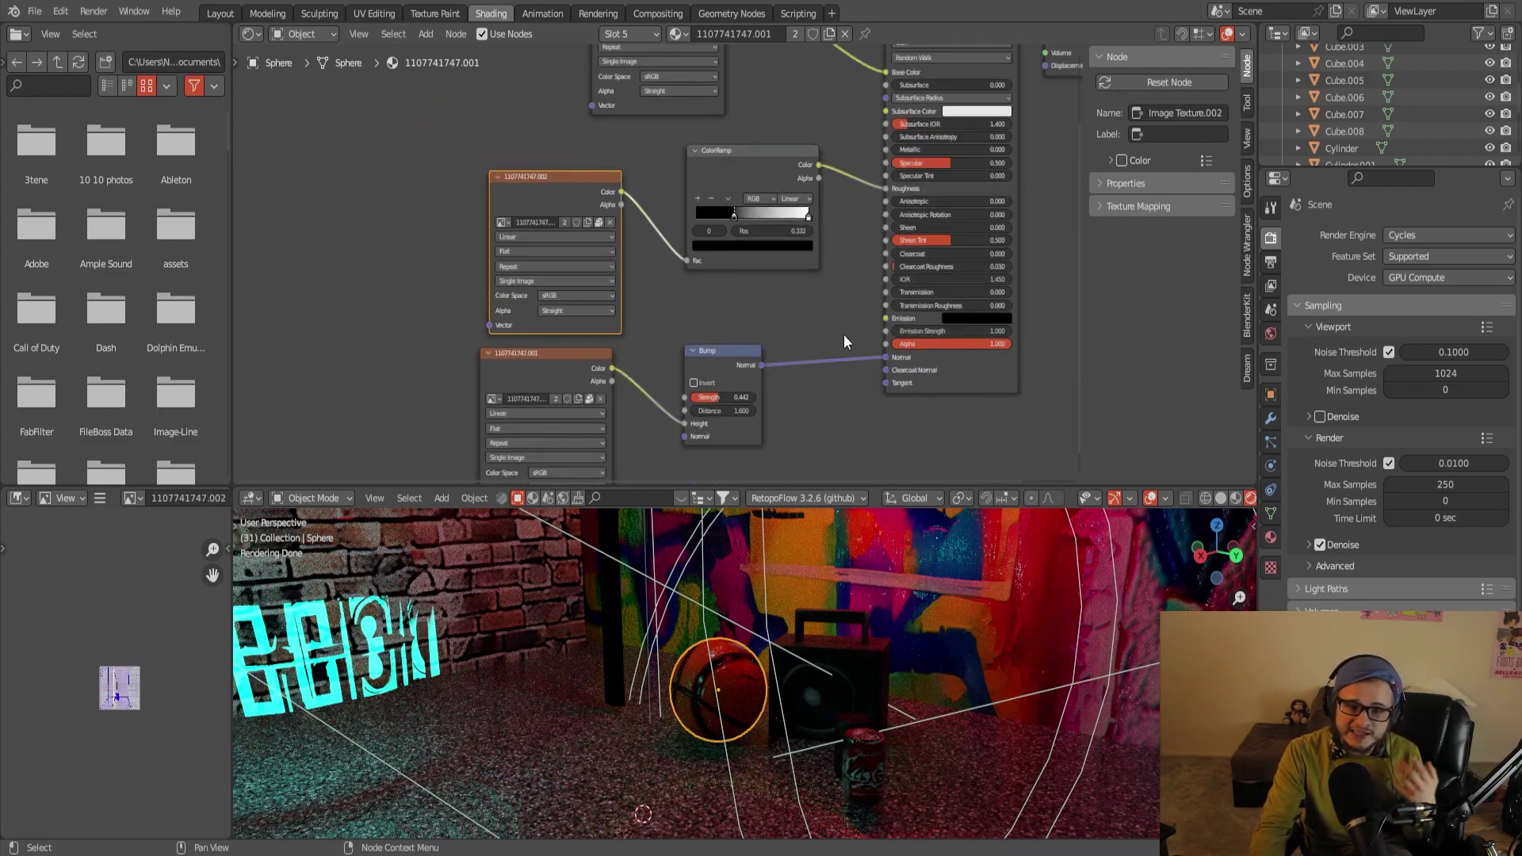
scroll(804, 325, "down", 2)
scroll(772, 356, "down", 1)
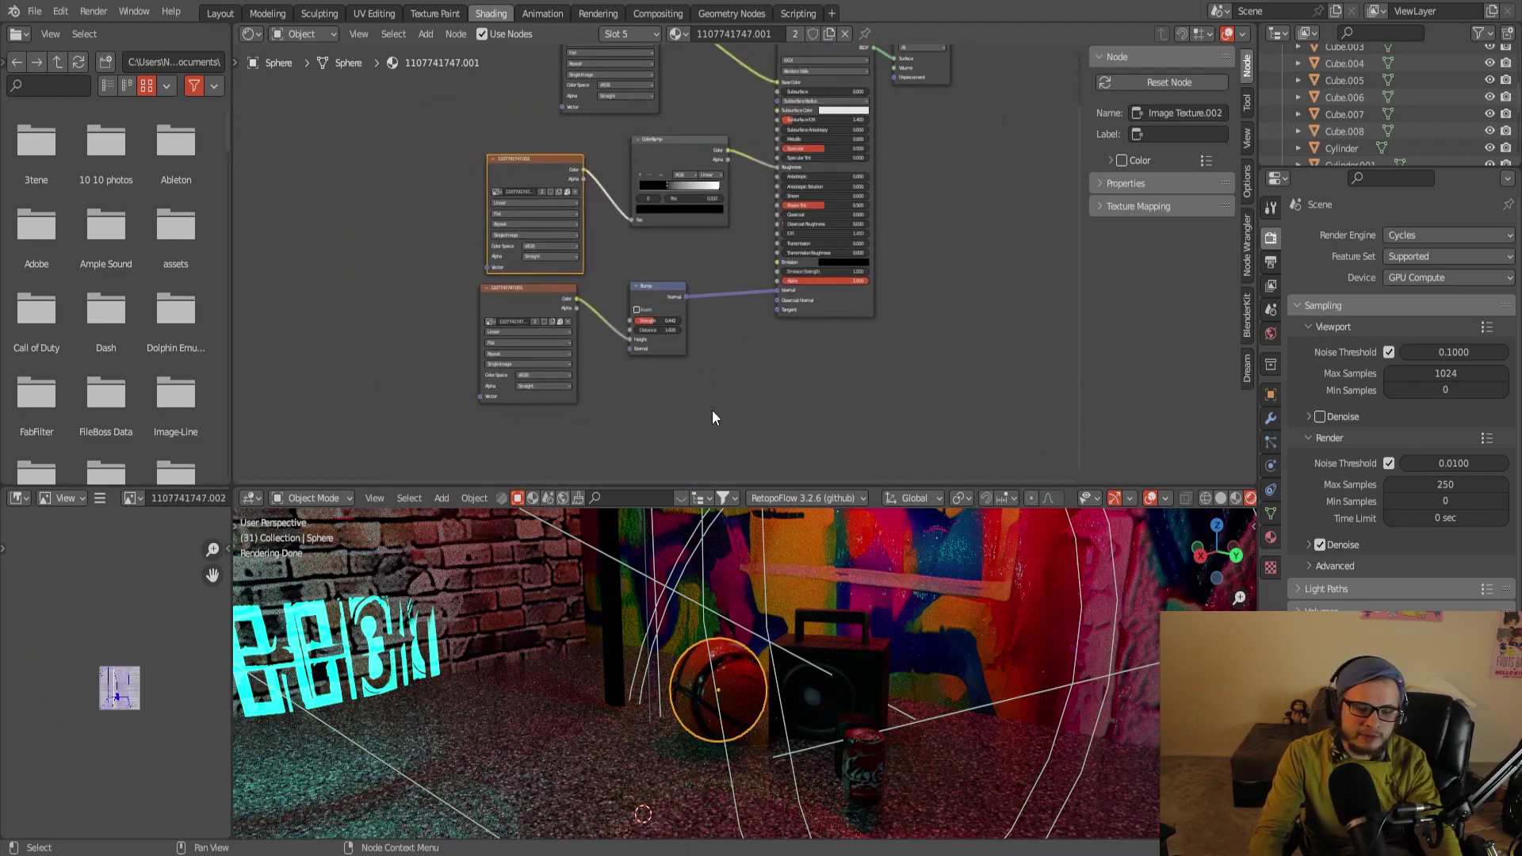
mouse_move(761, 701)
middle_mouse_down()
mouse_move(786, 668)
mouse_move(810, 701)
middle_mouse_up()
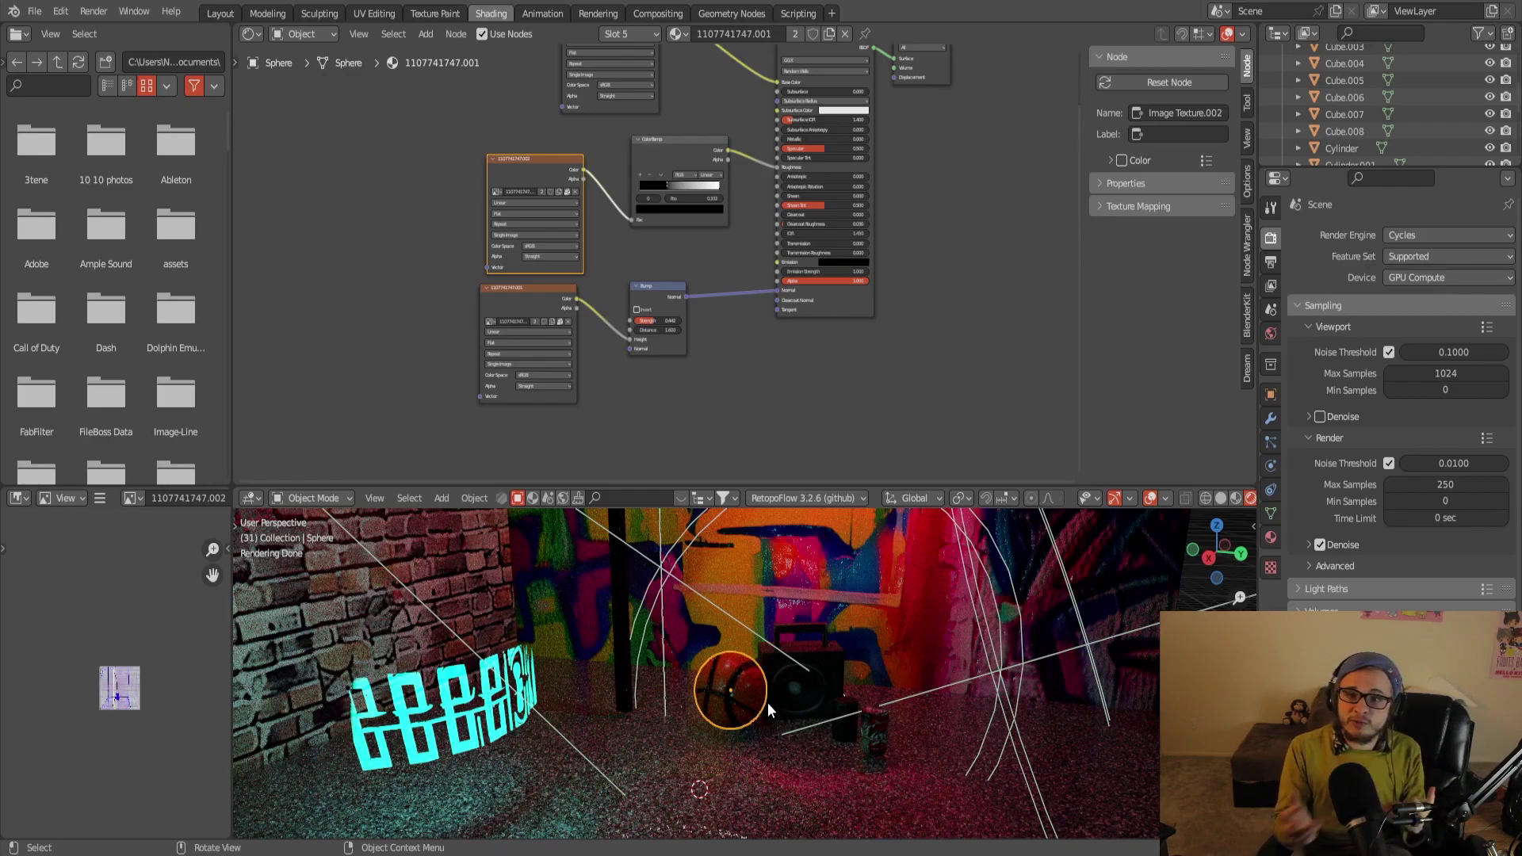
scroll(770, 701, "down", 5)
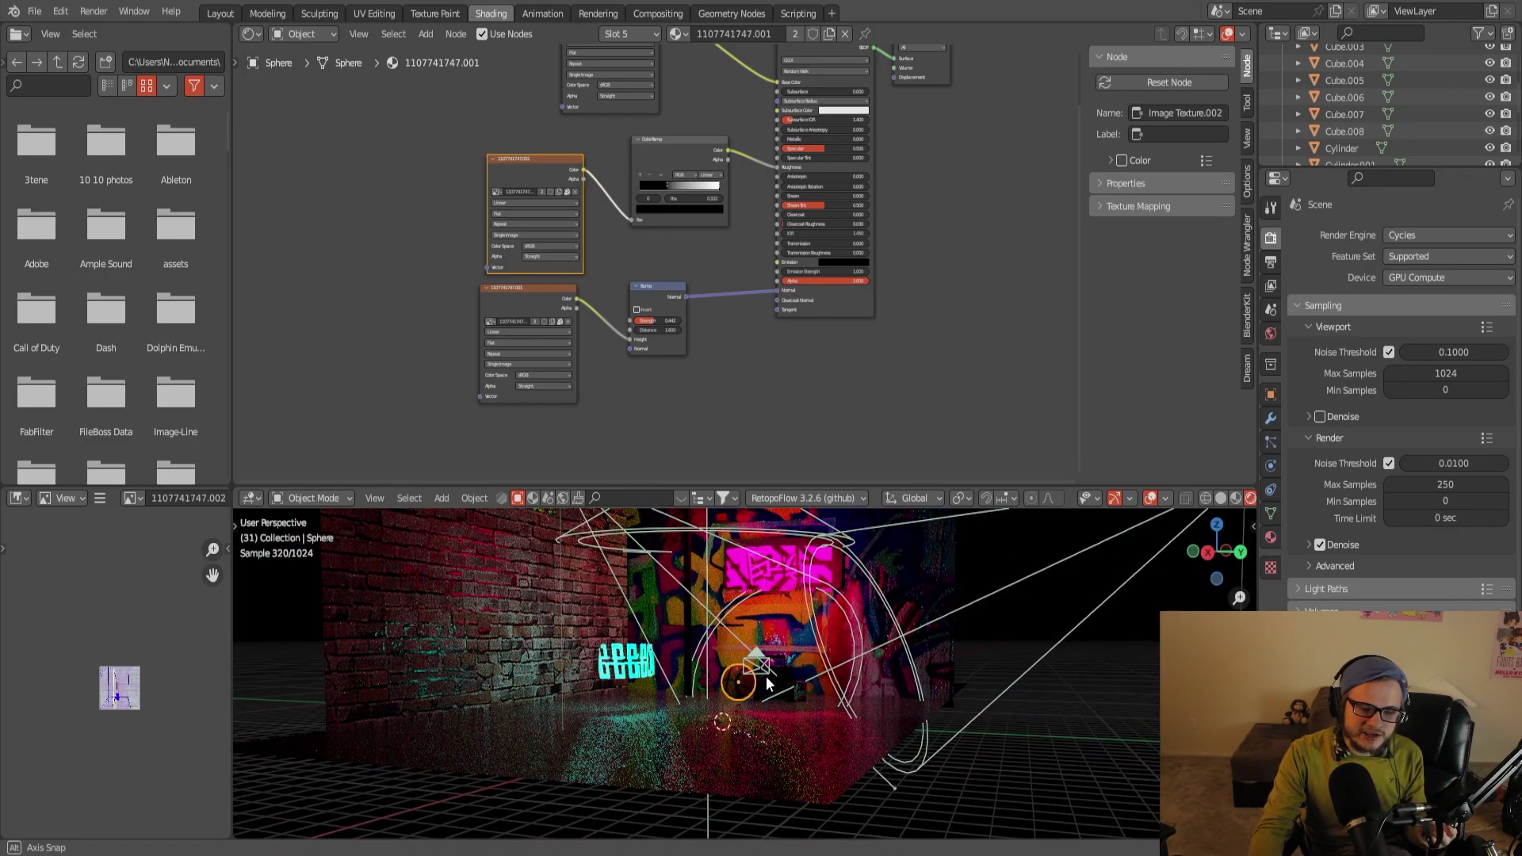
mouse_move(765, 677)
middle_mouse_down()
mouse_move(682, 700)
mouse_move(813, 654)
middle_mouse_up()
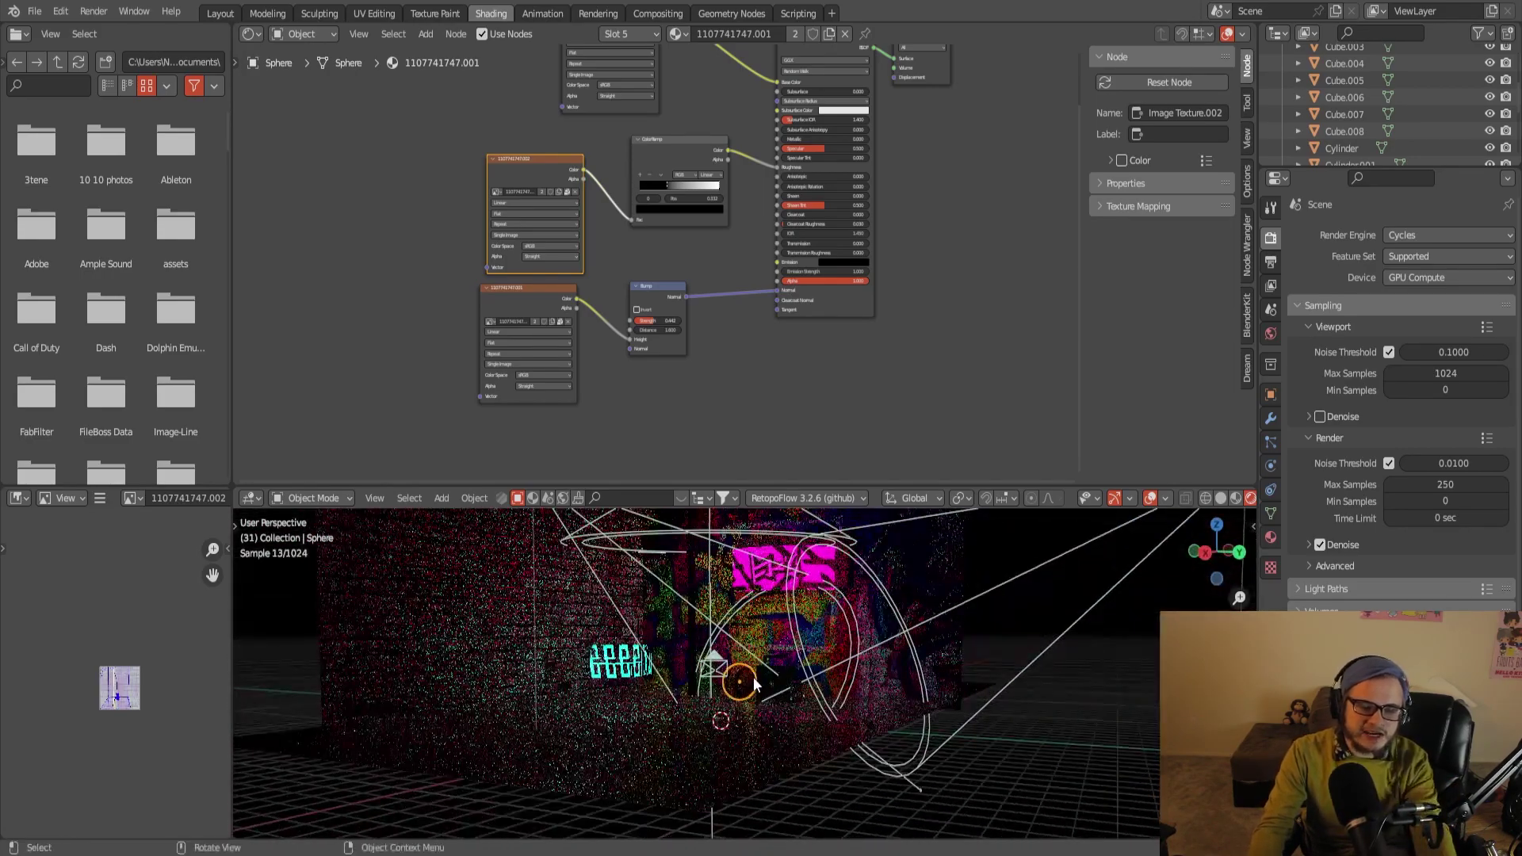
scroll(812, 654, "up", 3)
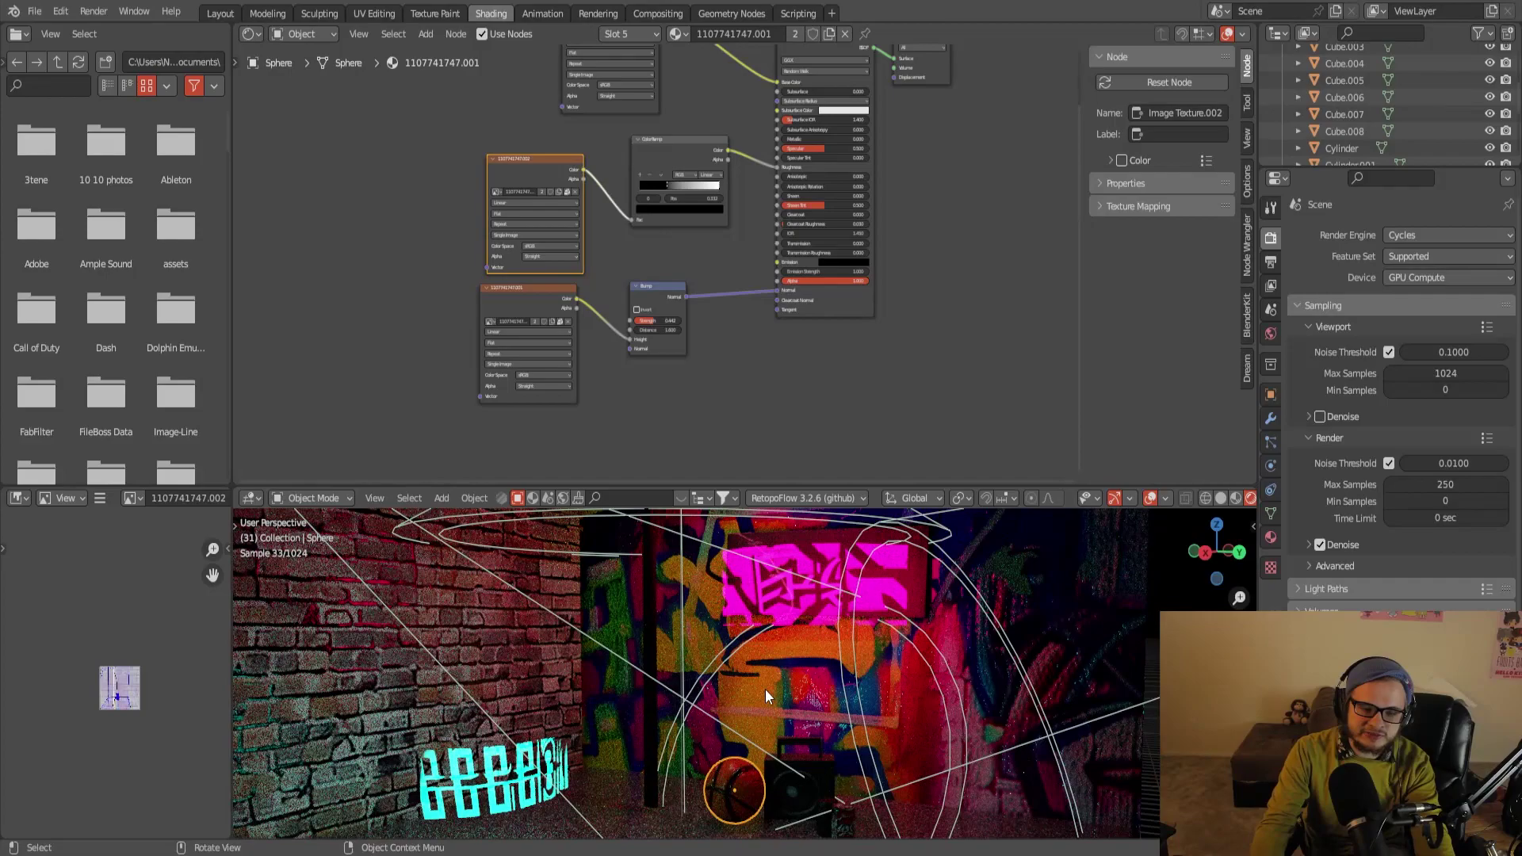
middle_click_drag(810, 707, 788, 703)
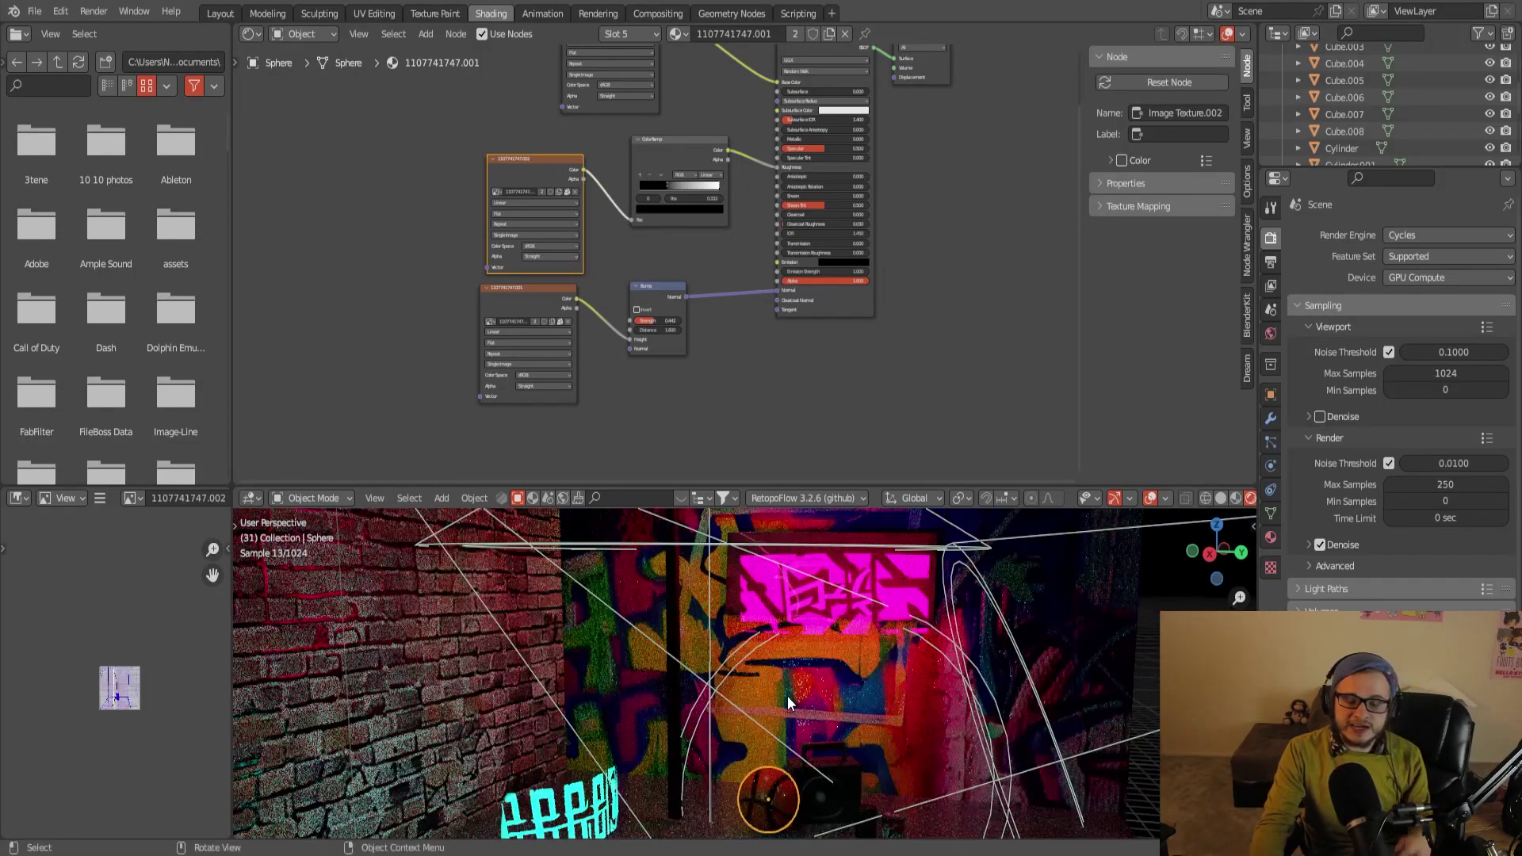
scroll(787, 703, "down", 3)
Select the pink graffiti sign (Cube.003), then orbit down toward the alley floor
left_click(799, 648)
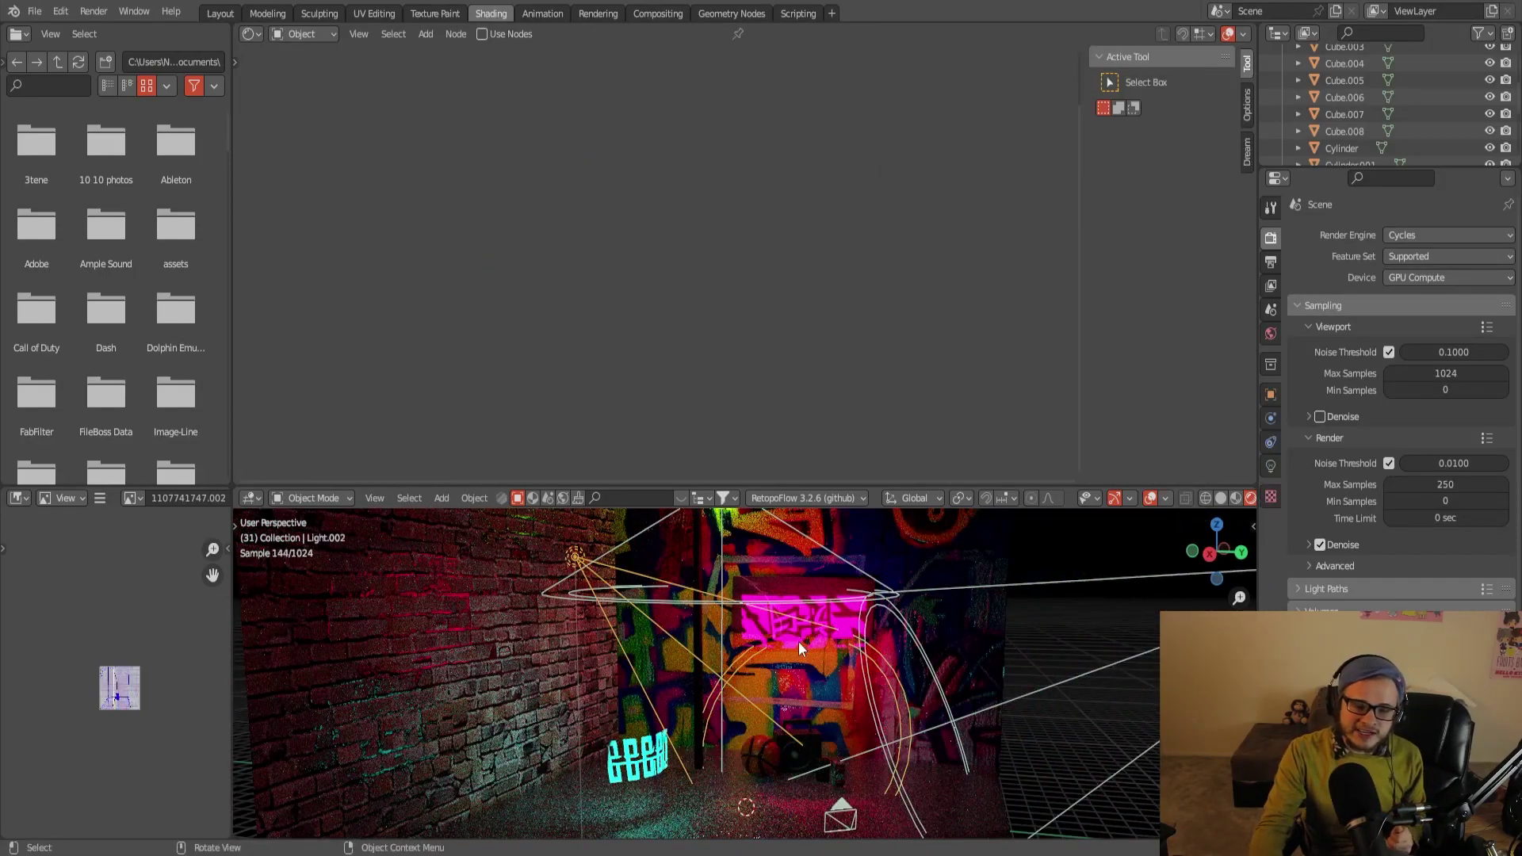
left_click(850, 627)
middle_click_drag(849, 627, 836, 639)
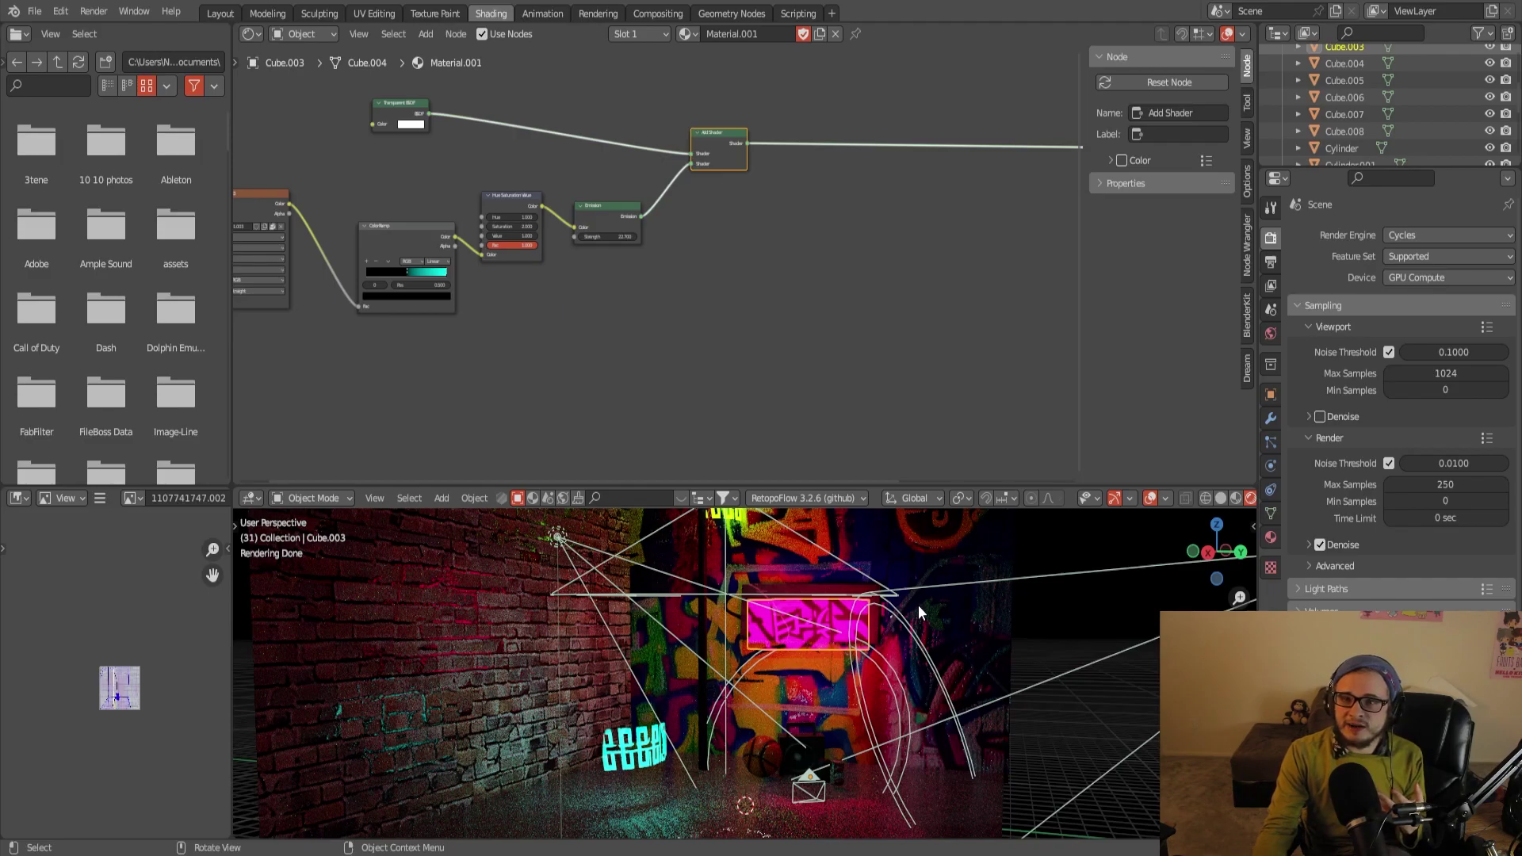
middle_click_drag(898, 619, 720, 749)
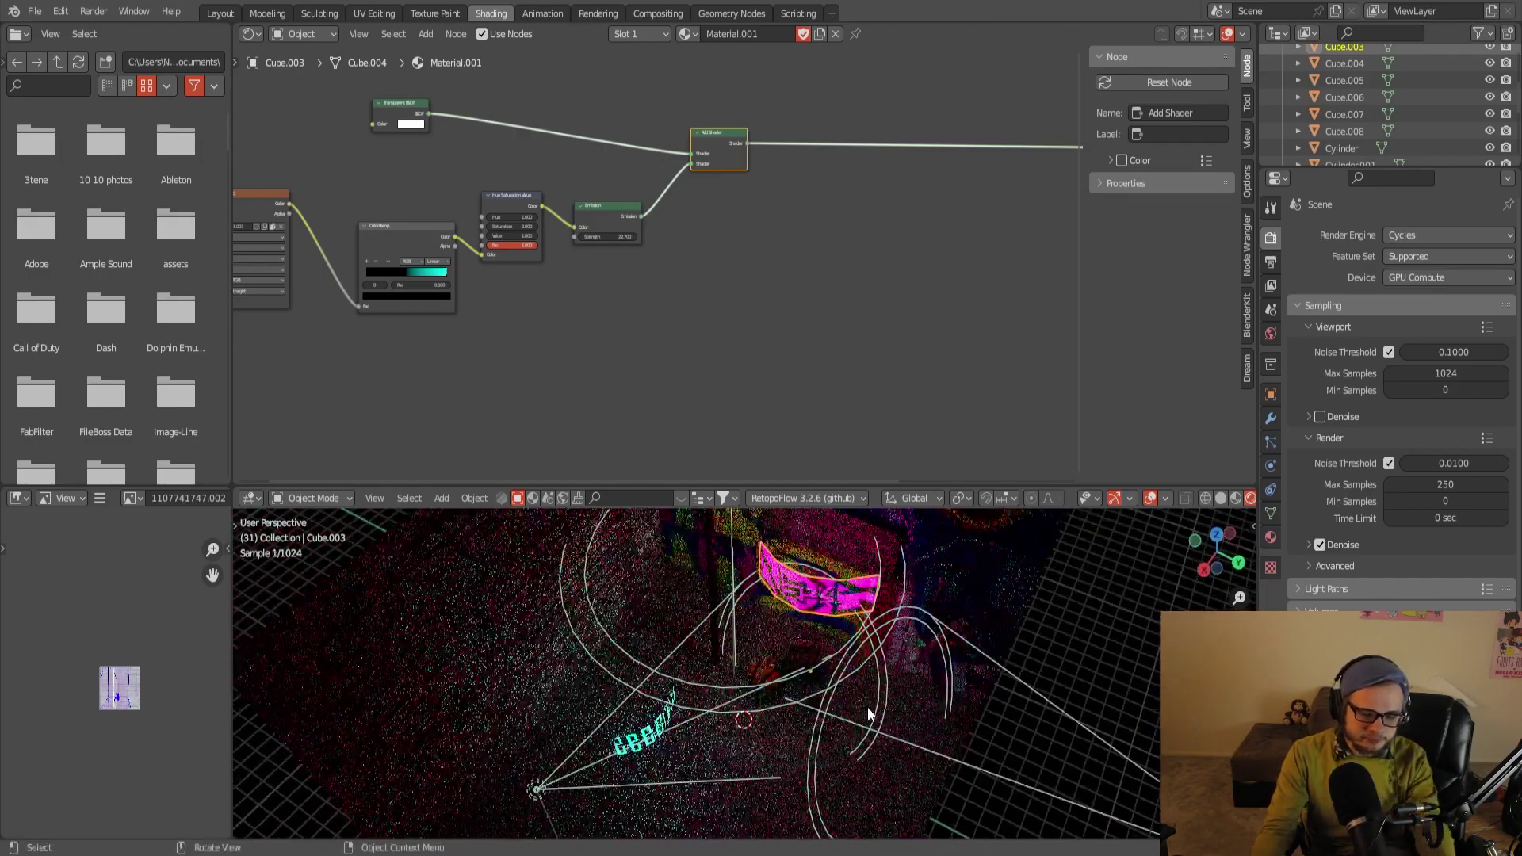
Select the alley floor (Cube.001) and box-select its Texture Coordinate and Mapping nodes
left_click(719, 750)
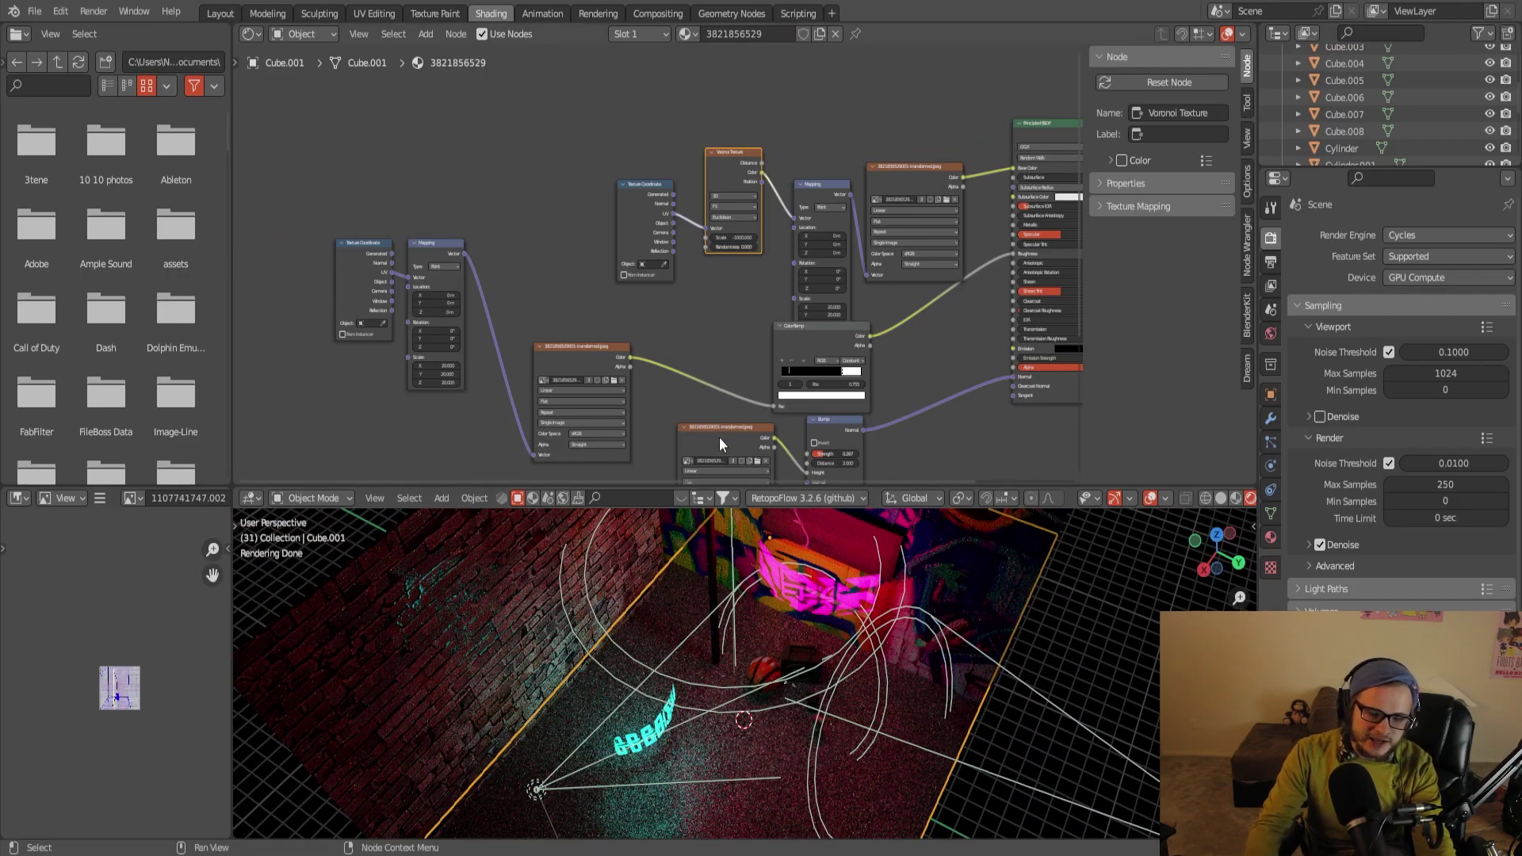
scroll(668, 798, "up", 3)
scroll(670, 795, "up", 3)
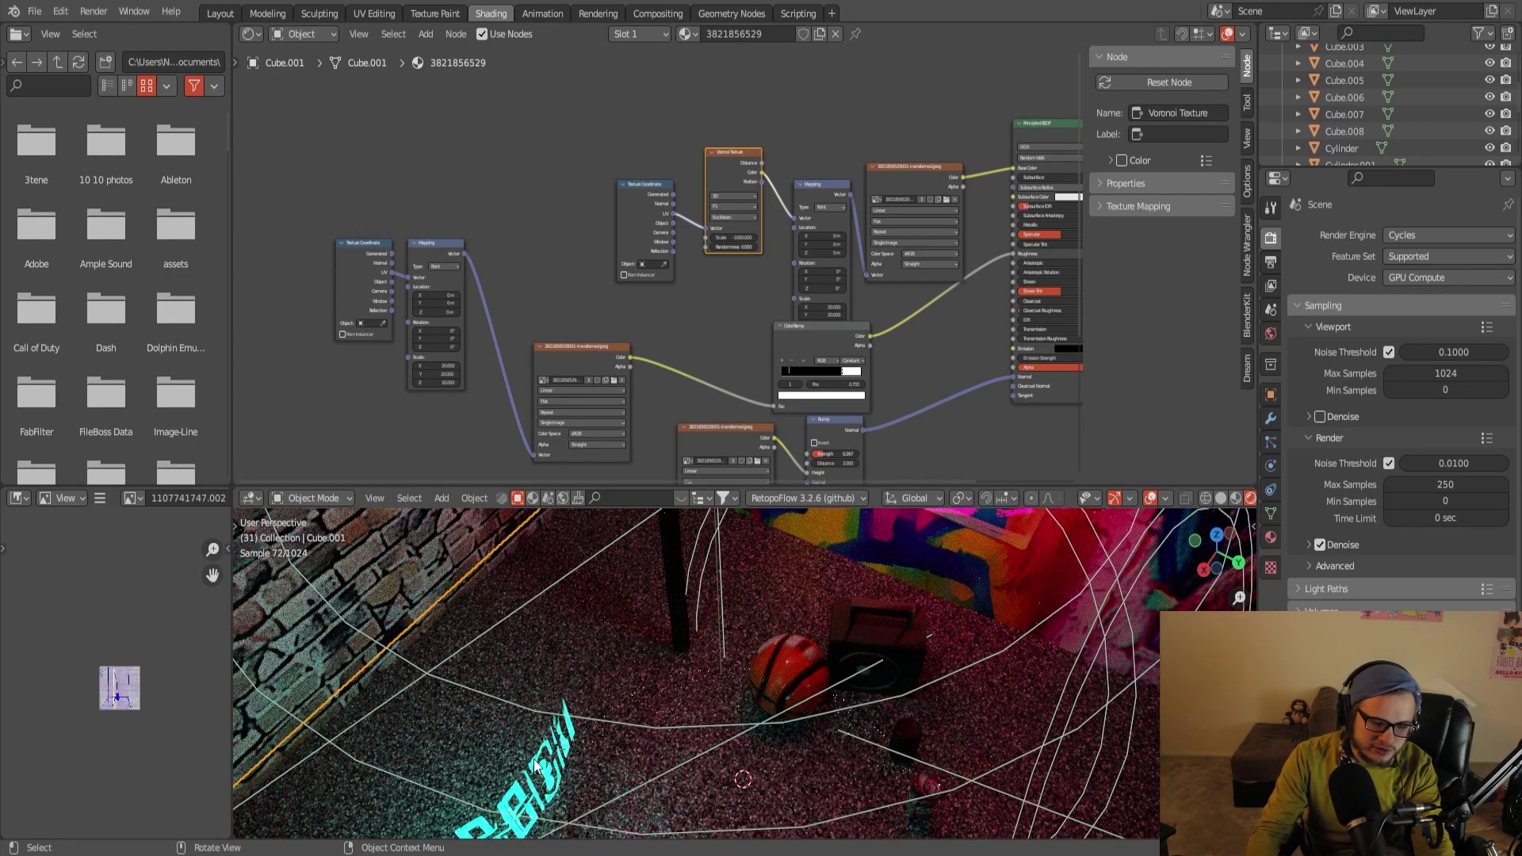
middle_click_drag(585, 750, 630, 714)
middle_click_drag(709, 406, 702, 322)
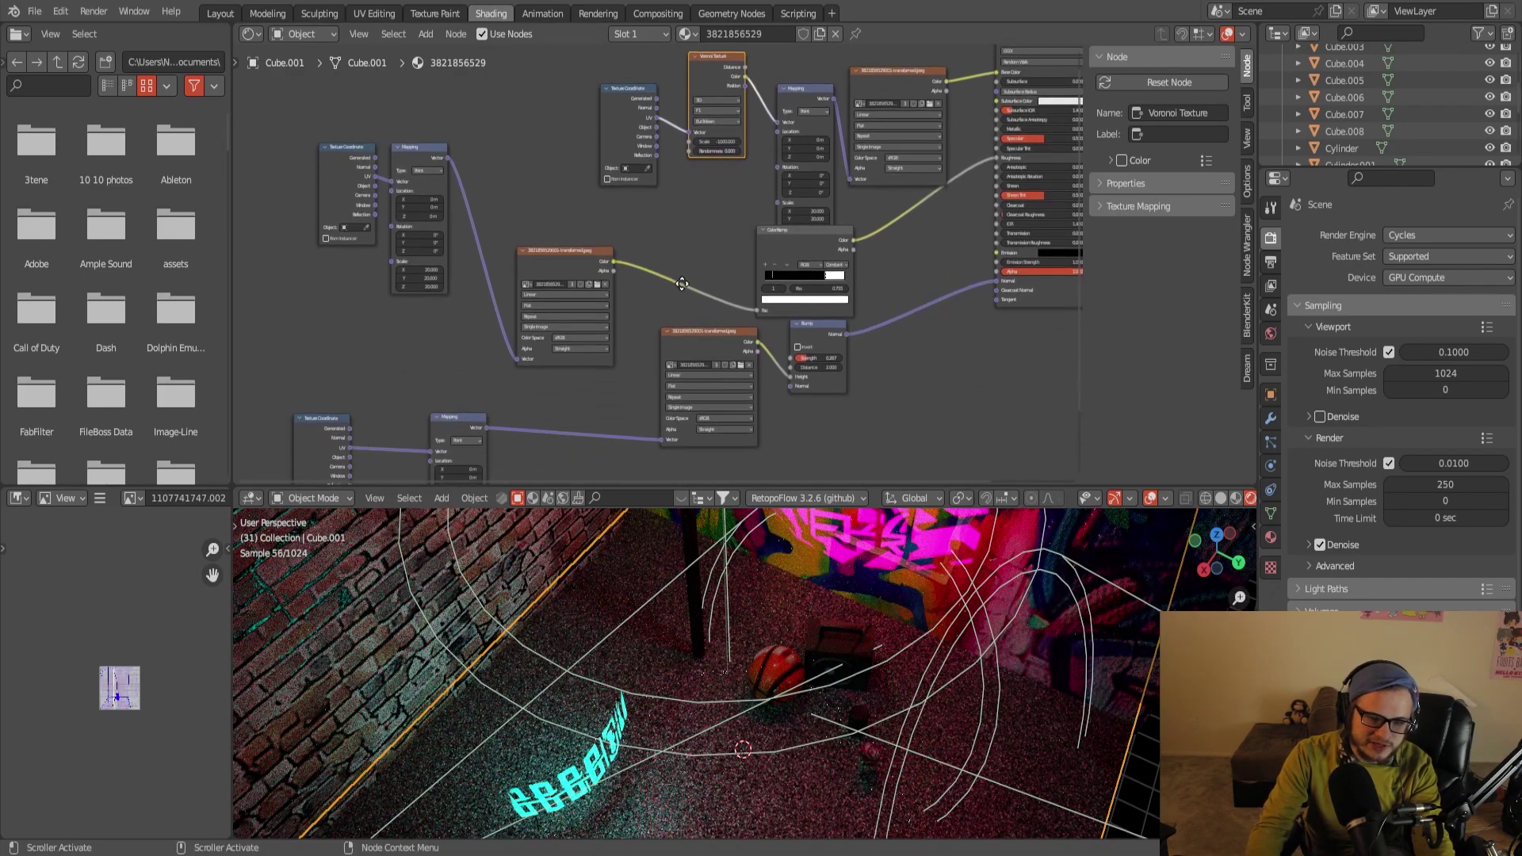
scroll(456, 313, "up", 1)
middle_click_drag(456, 312, 647, 352)
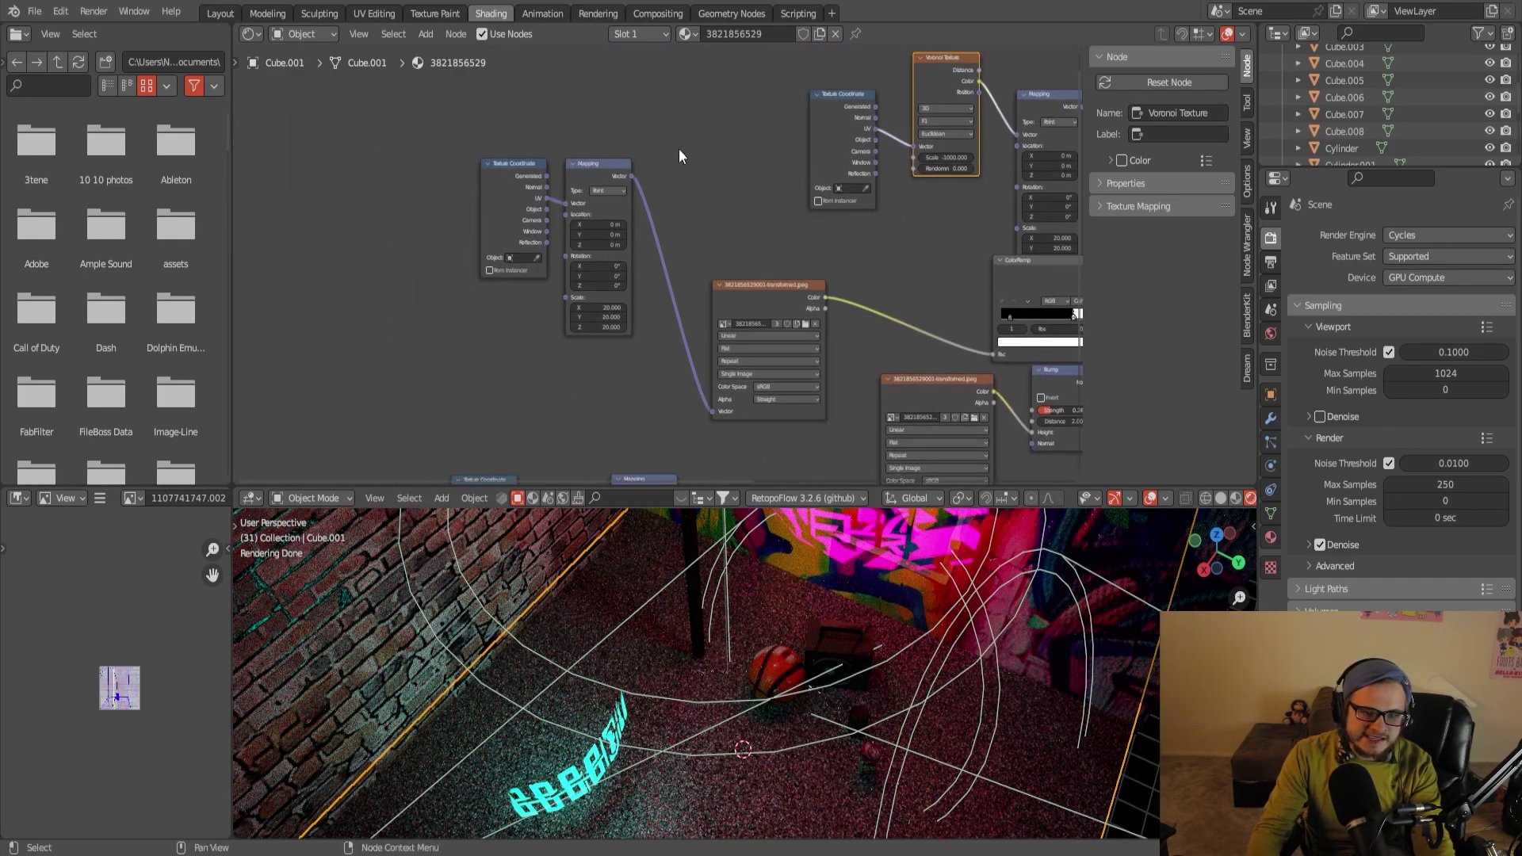
left_click_drag(679, 149, 484, 318)
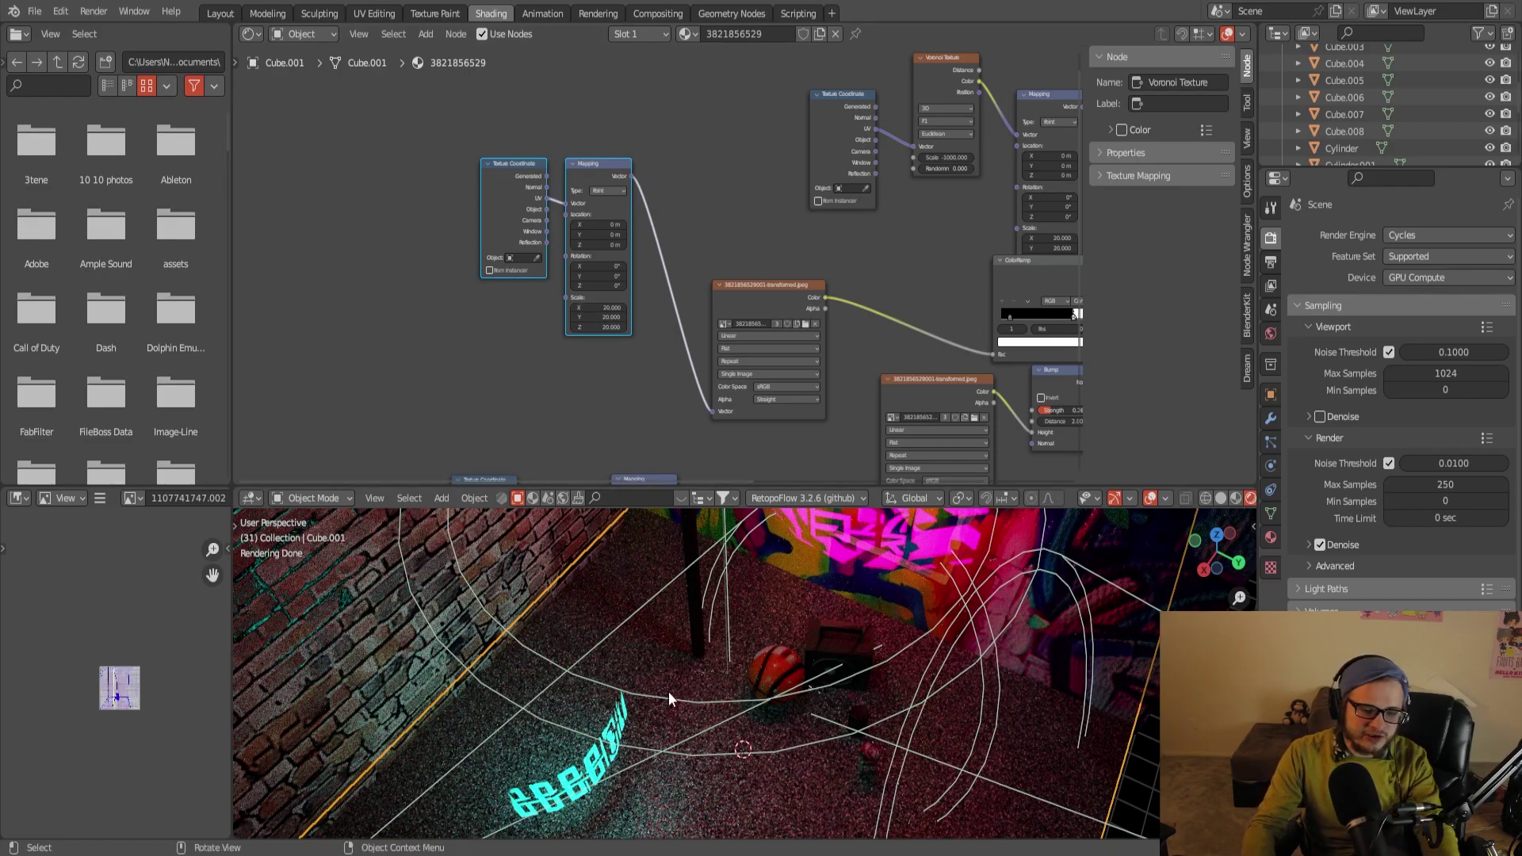
Reposition the floor's node graph and orbit out to view the whole alley
mouse_move(669, 700)
middle_mouse_down()
mouse_move(677, 721)
mouse_move(782, 694)
middle_mouse_up()
scroll(623, 351, "down", 2)
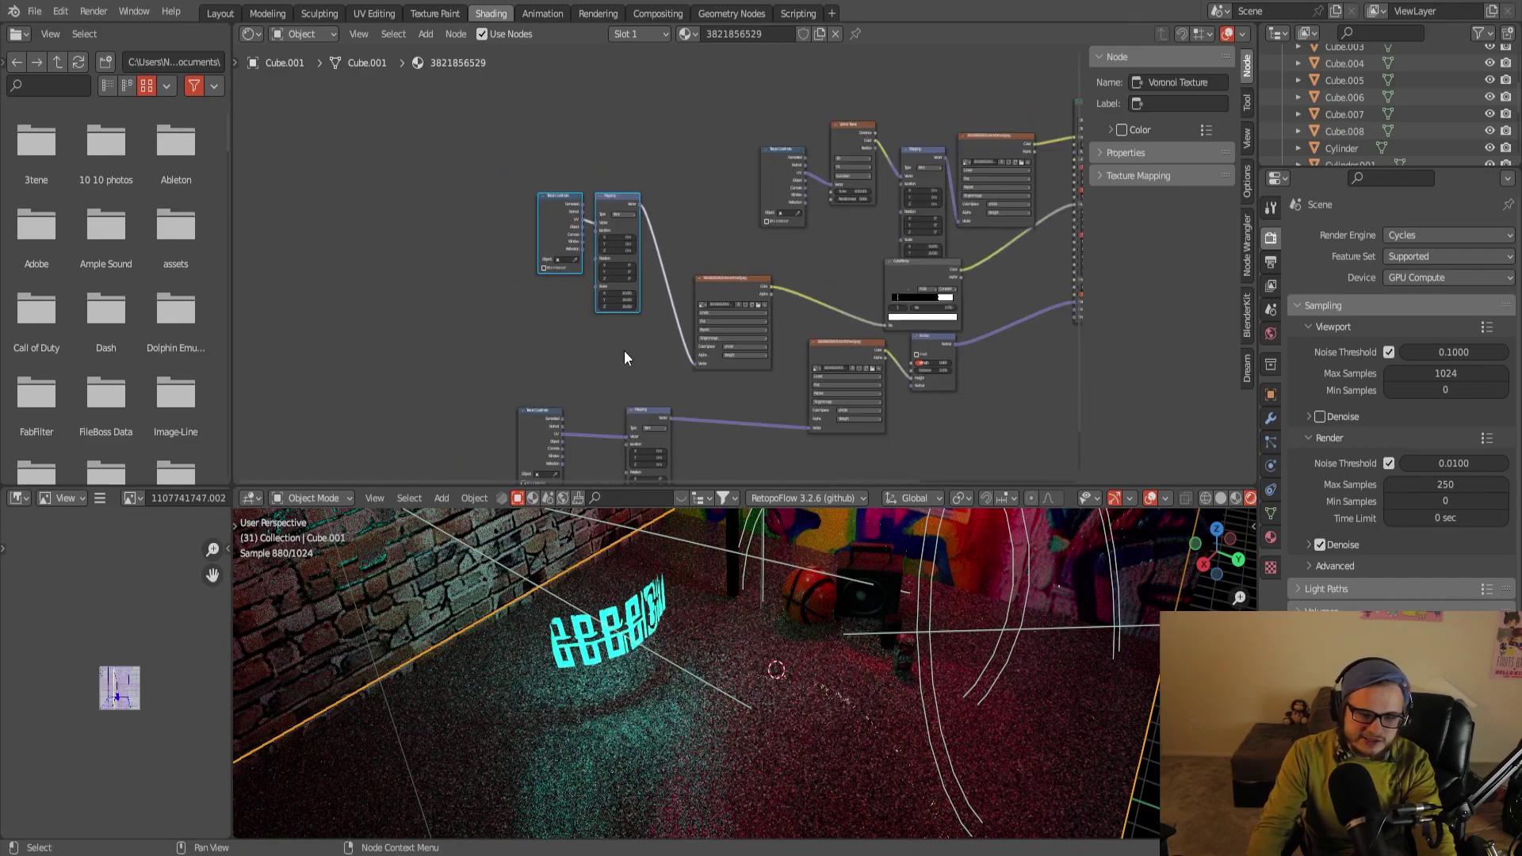
middle_click_drag(623, 351, 587, 208)
middle_click_drag(728, 306, 698, 425)
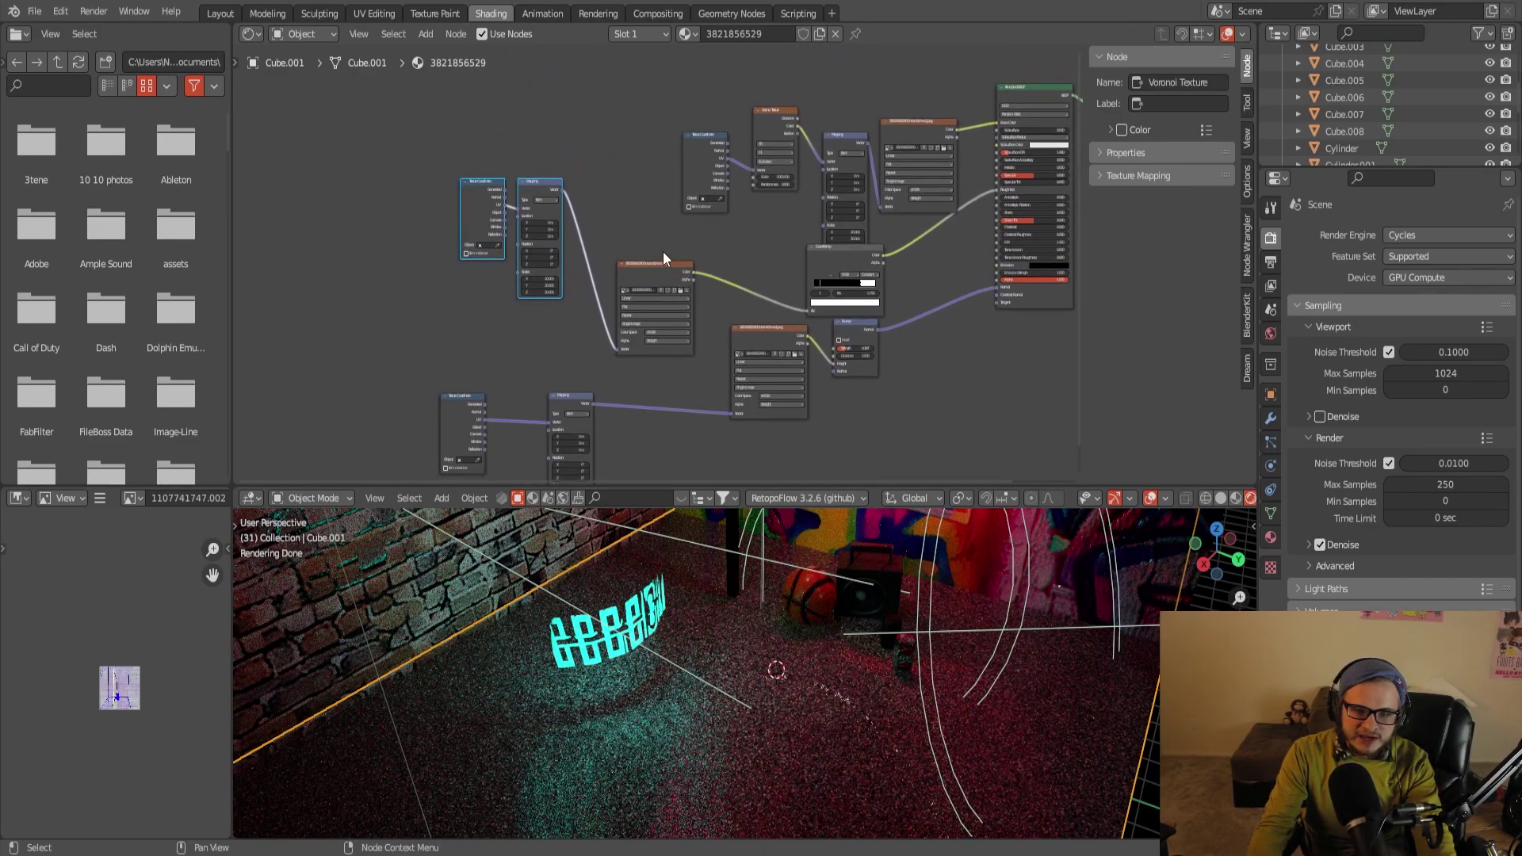
middle_click_drag(665, 256, 658, 328)
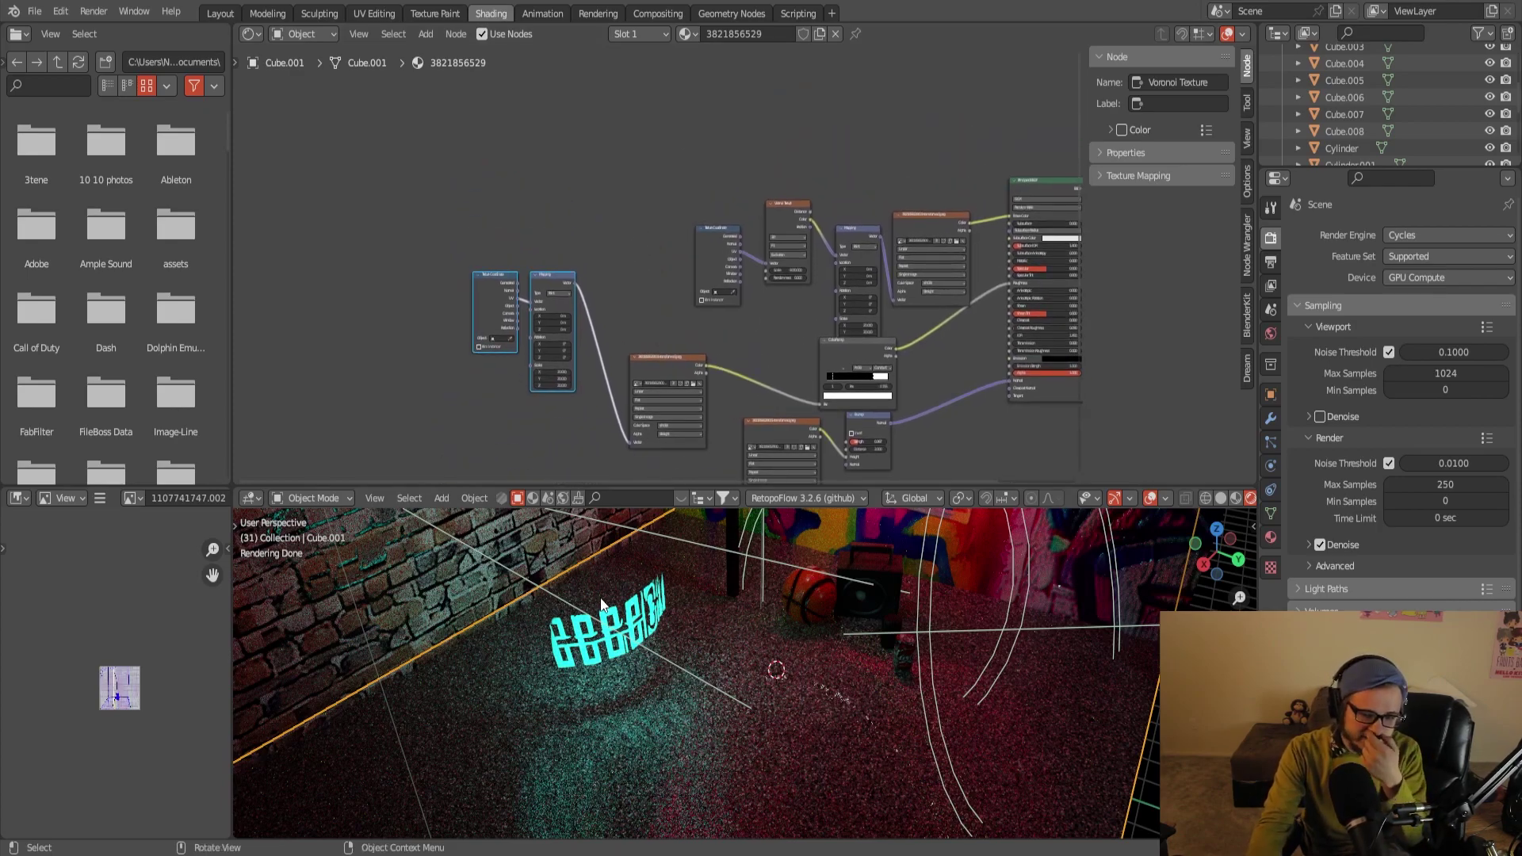
middle_click_drag(601, 605, 634, 584)
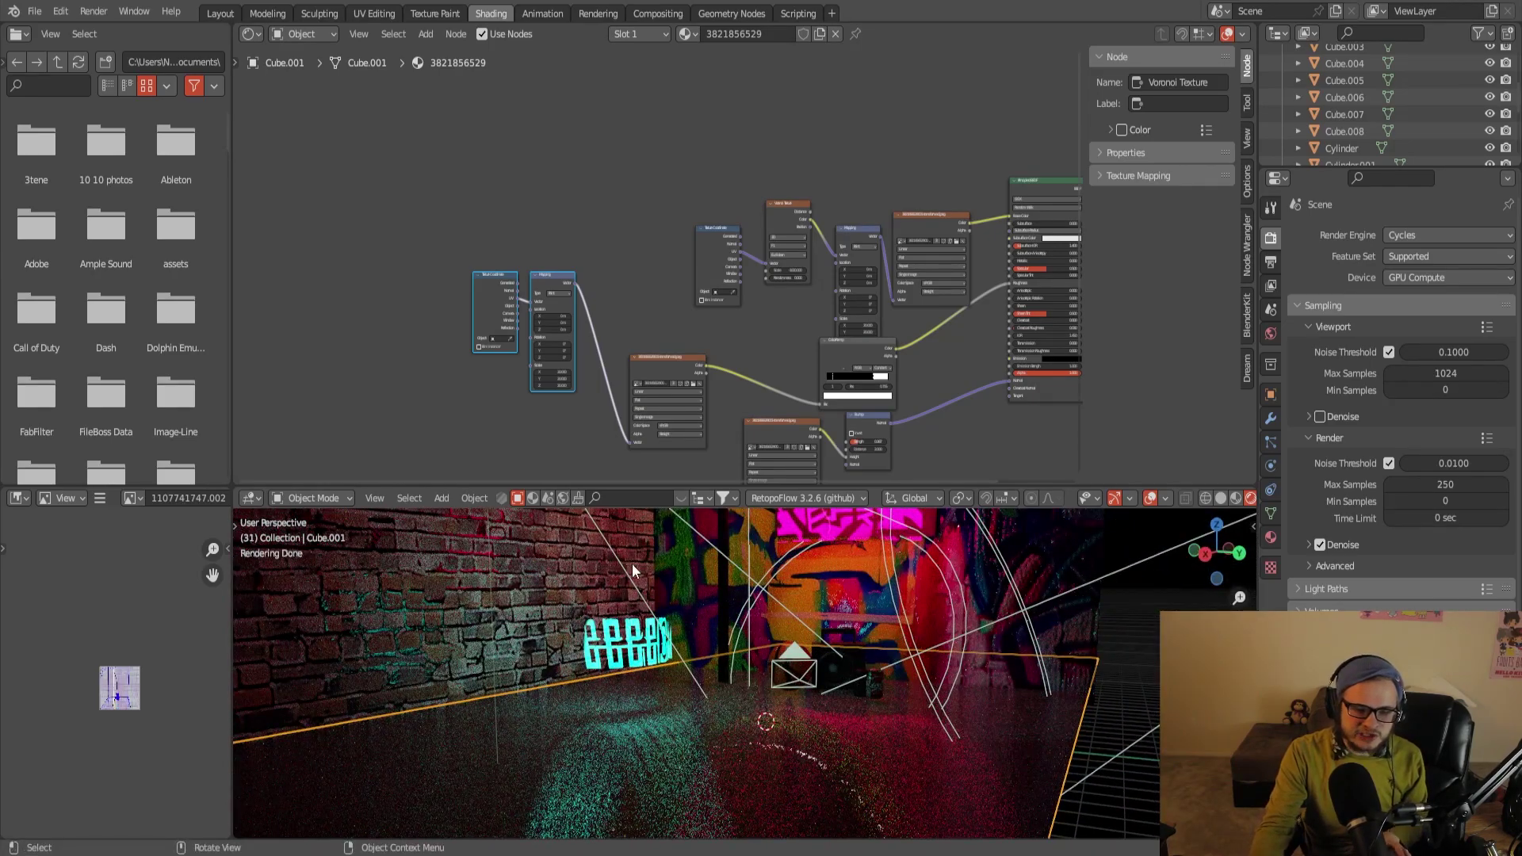
scroll(606, 574, "down", 5)
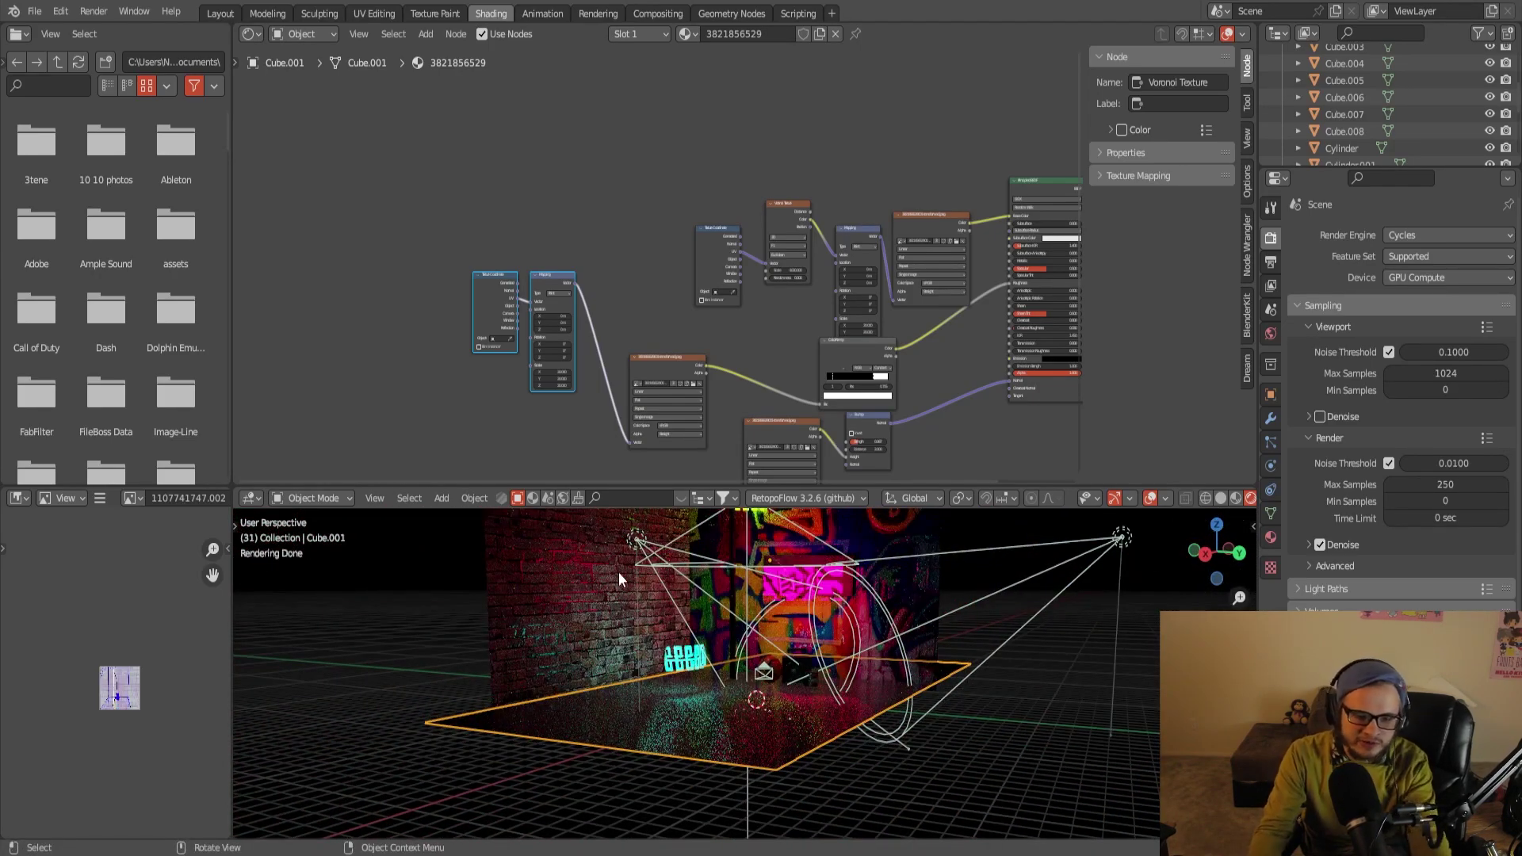
middle_click_drag(618, 573, 696, 682)
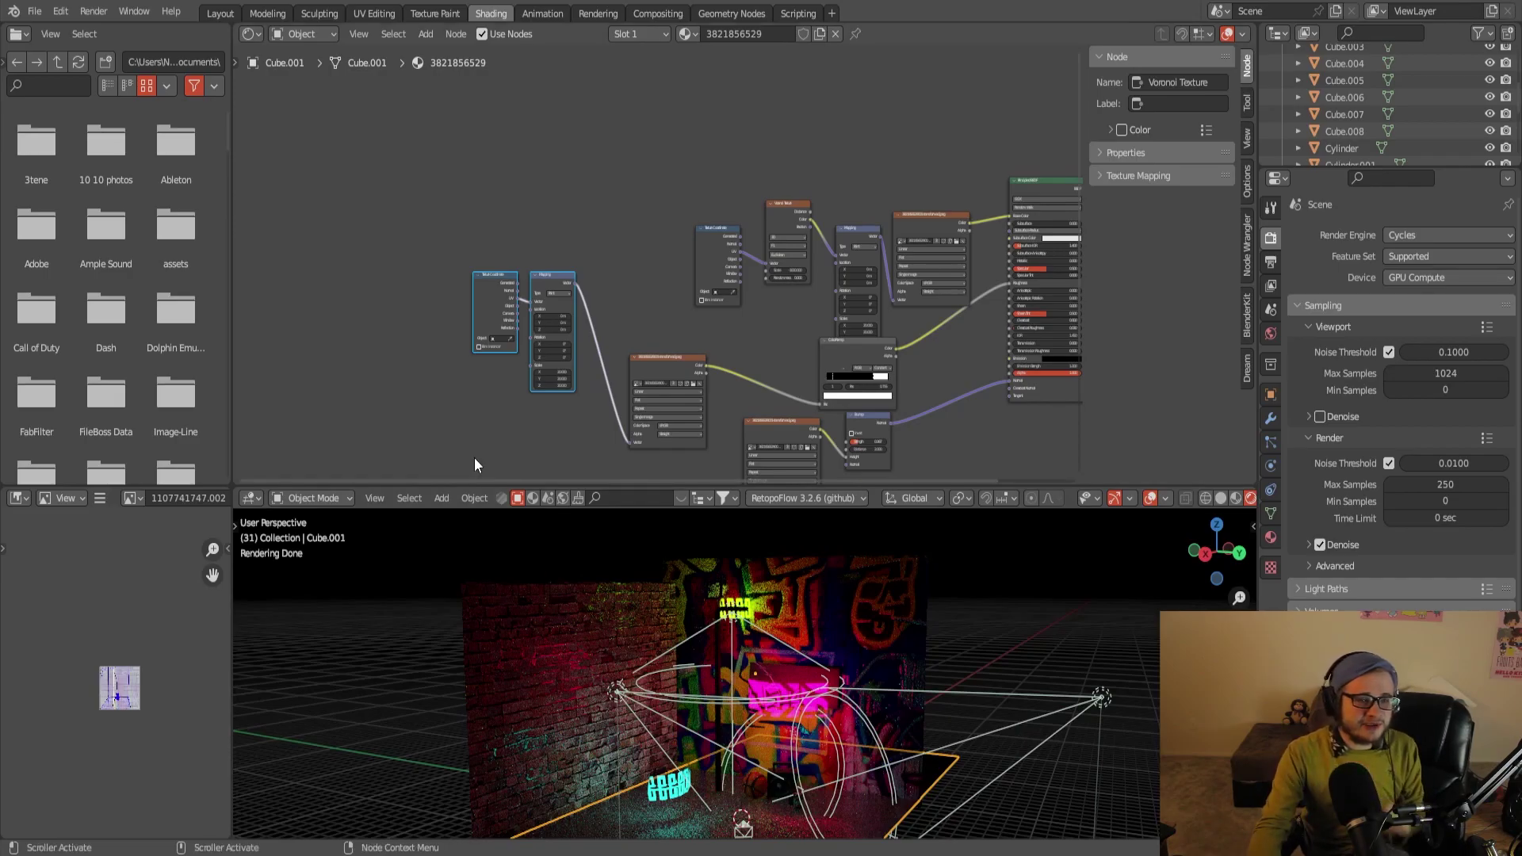
left_click(230, 15)
scroll(674, 316, "down", 4)
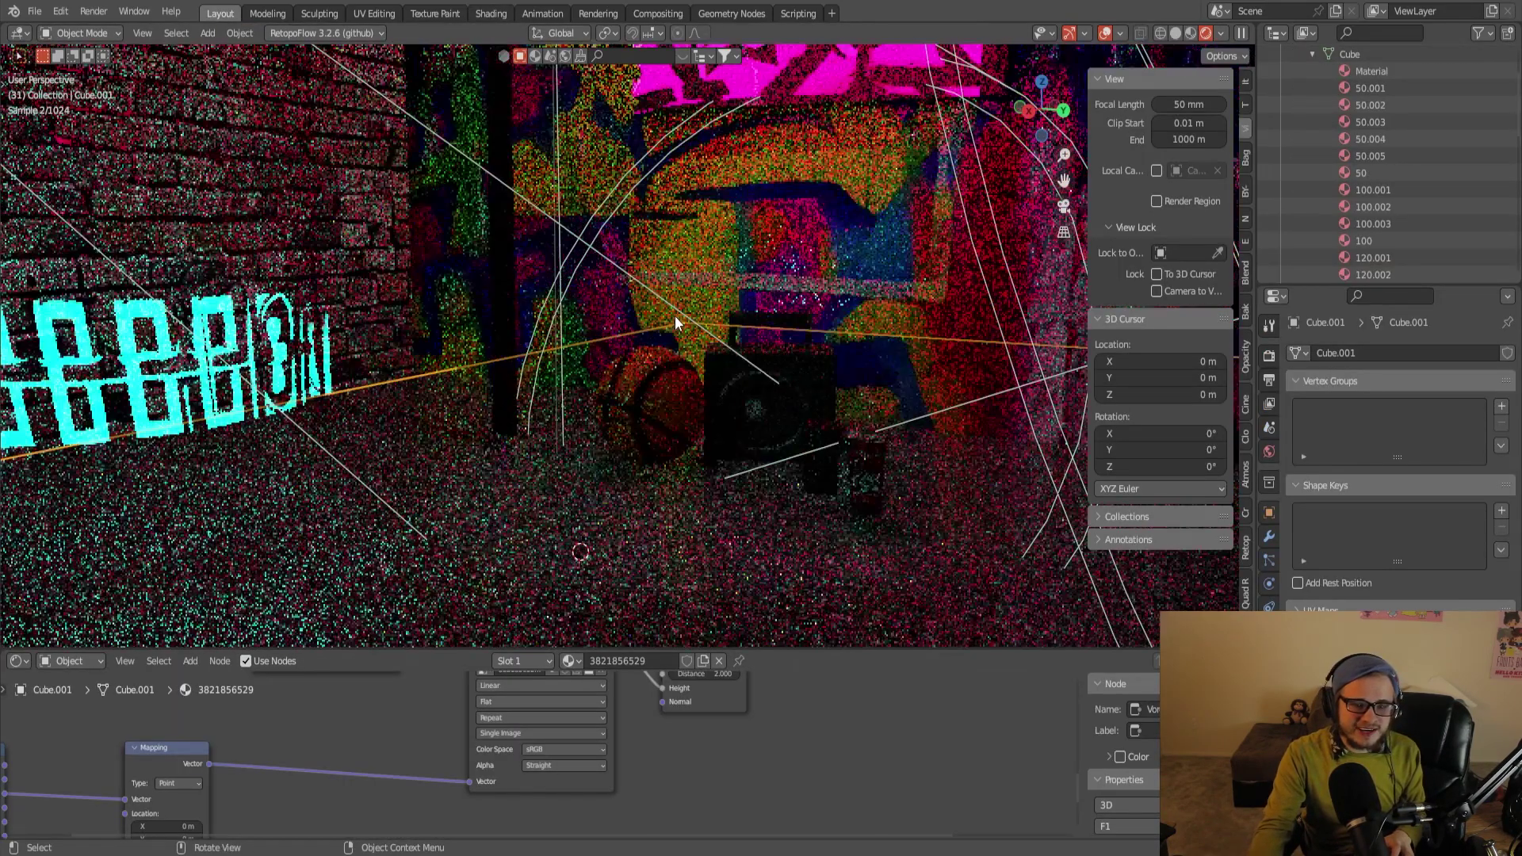
scroll(674, 316, "down", 2)
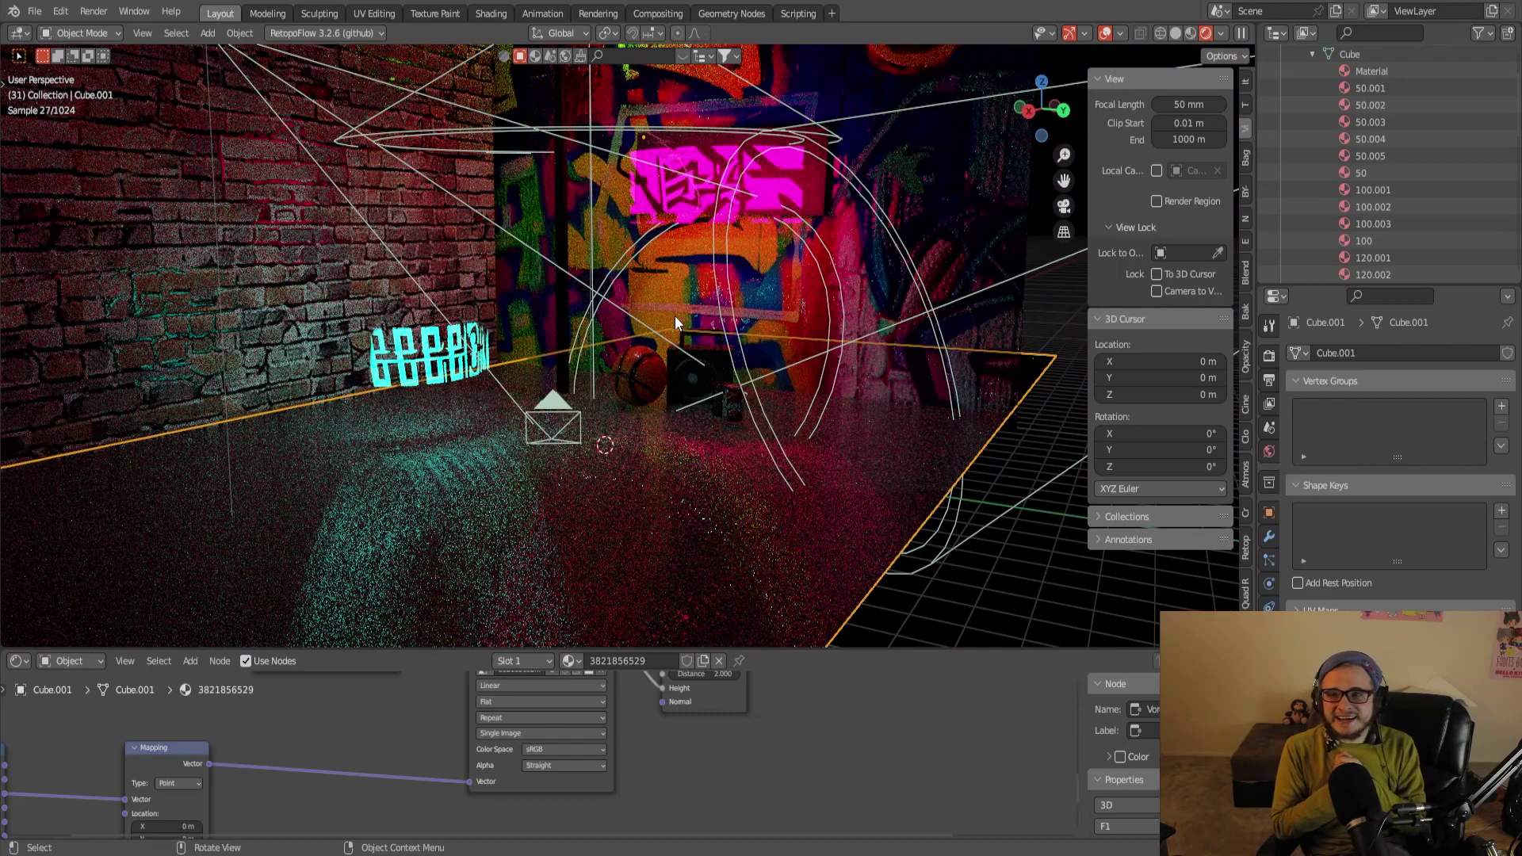